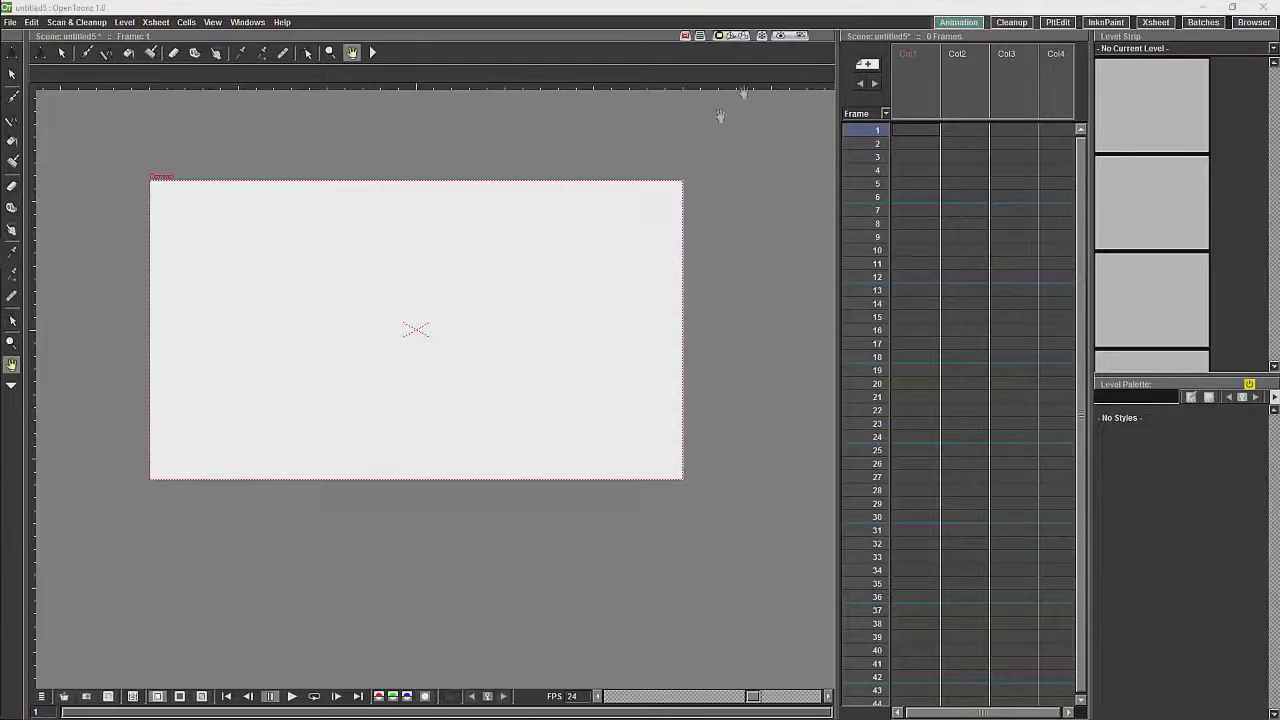
Step: Enable onion skin in the preferences, with previous frames corrected to red 255 and following frames to green 255
{"action": "left_click_drag", "start_coordinate": [837, 256], "coordinate": [905, 257]}
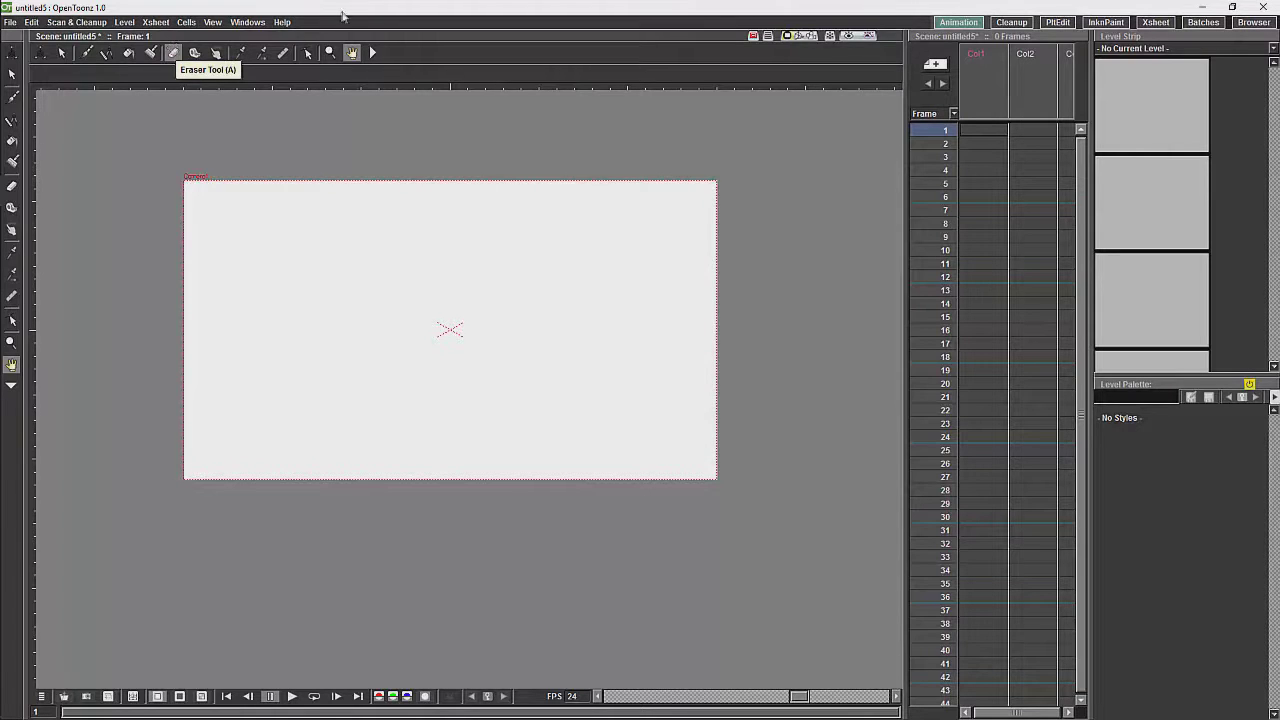
{"action": "left_click", "coordinate": [10, 22]}
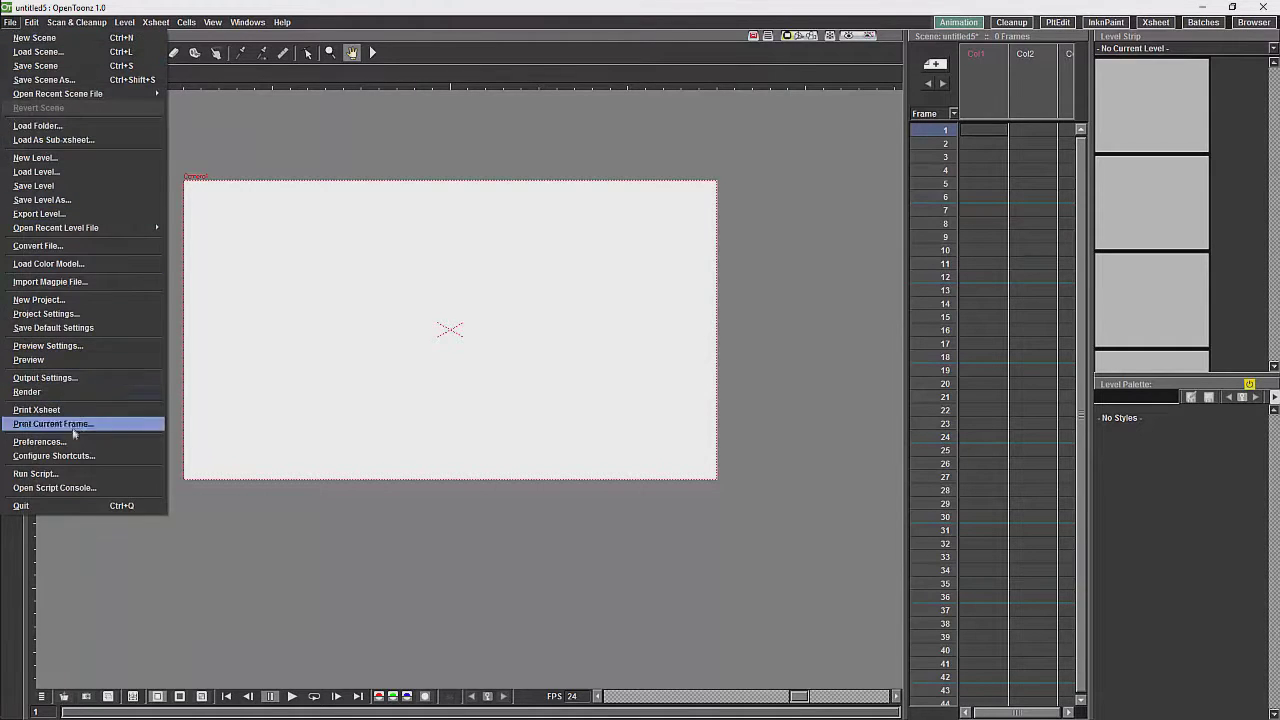
{"action": "left_click", "coordinate": [68, 441]}
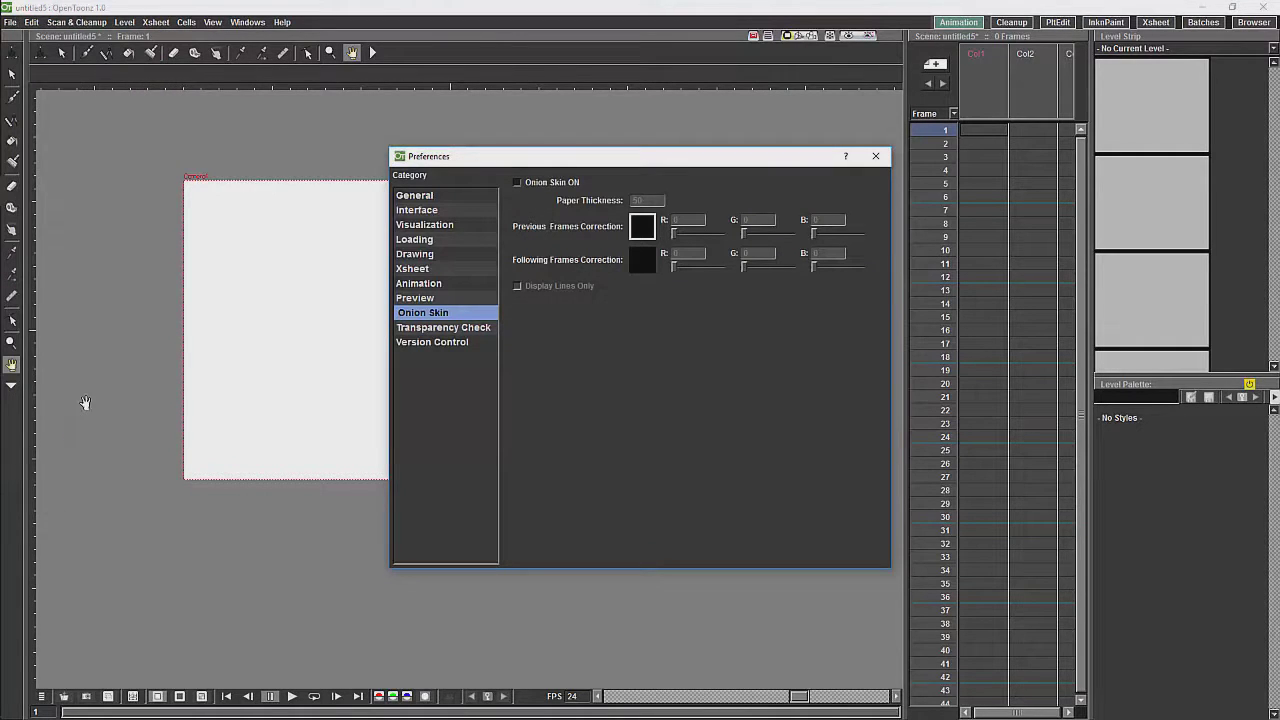
{"action": "left_click_drag", "start_coordinate": [610, 154], "coordinate": [523, 151]}
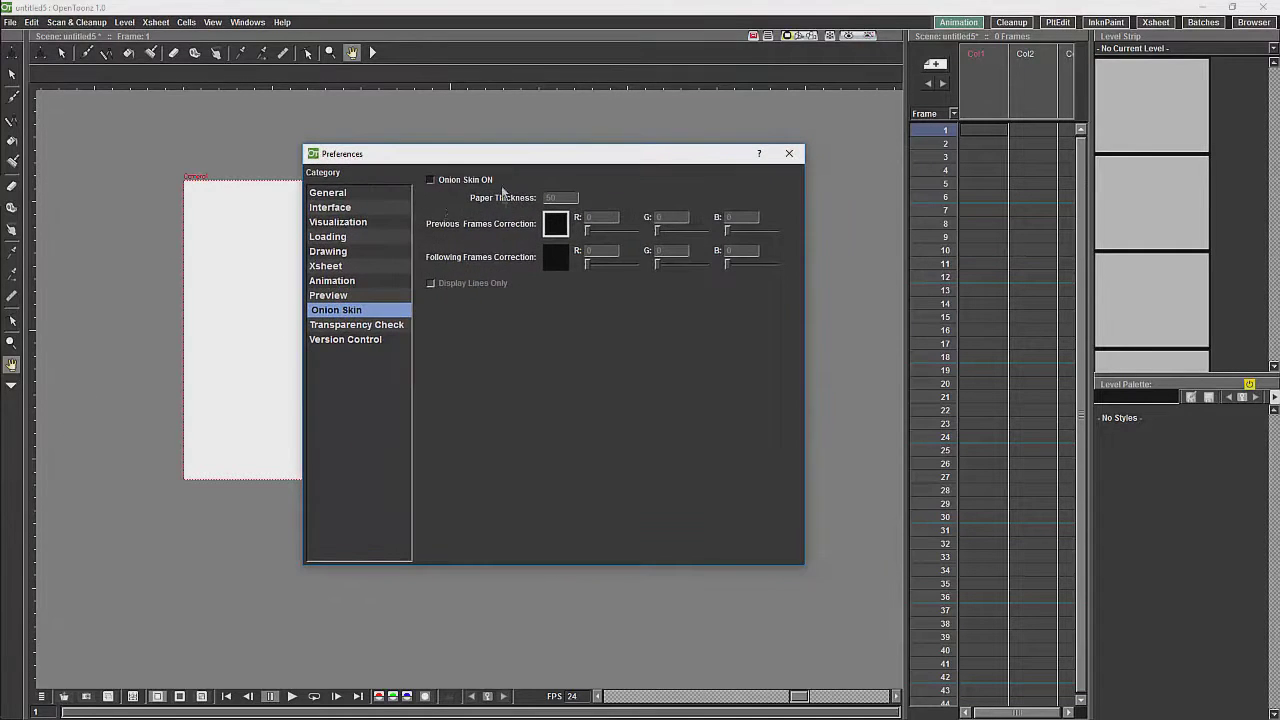
{"action": "left_click", "coordinate": [432, 181]}
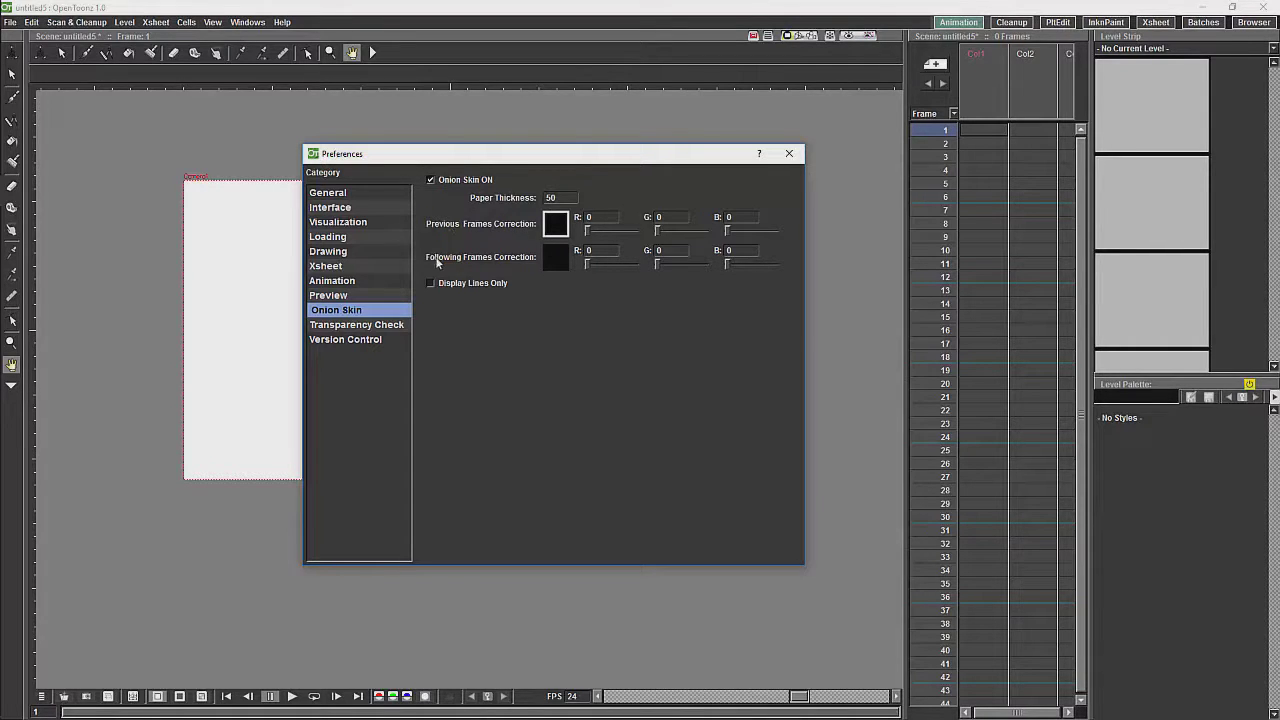
{"action": "left_click_drag", "start_coordinate": [588, 231], "coordinate": [713, 267]}
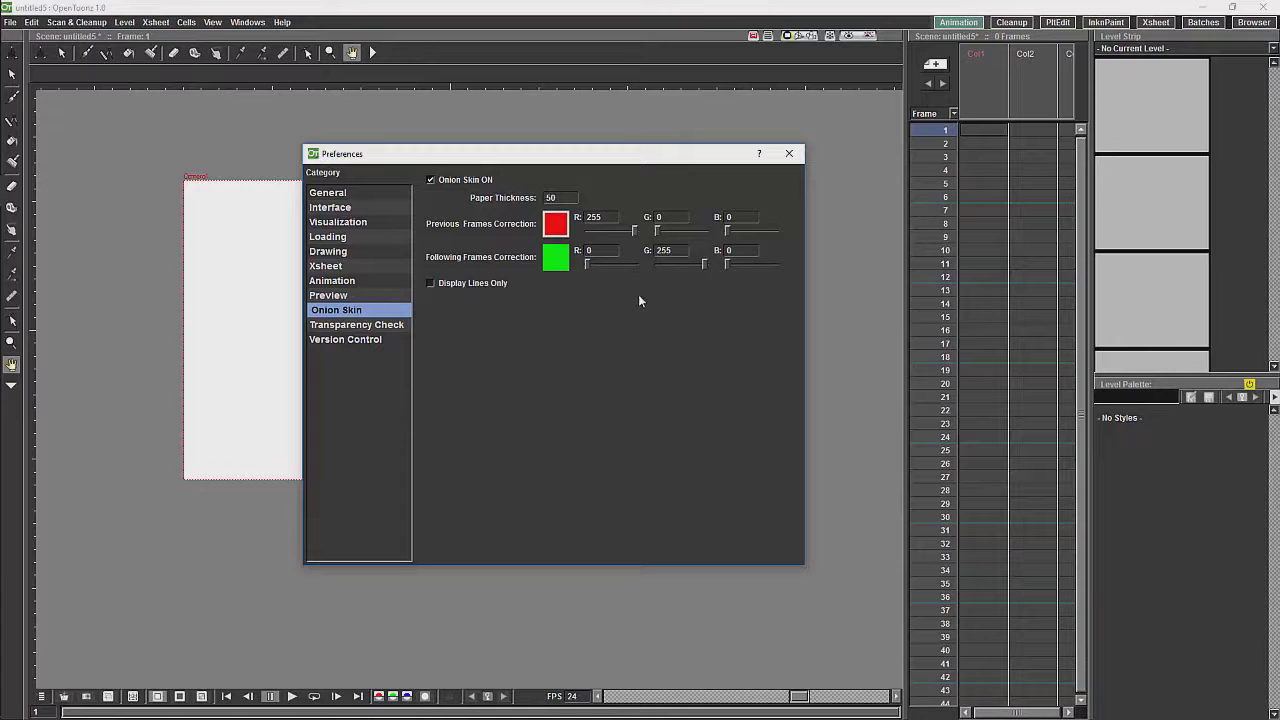
{"action": "left_click", "coordinate": [790, 156]}
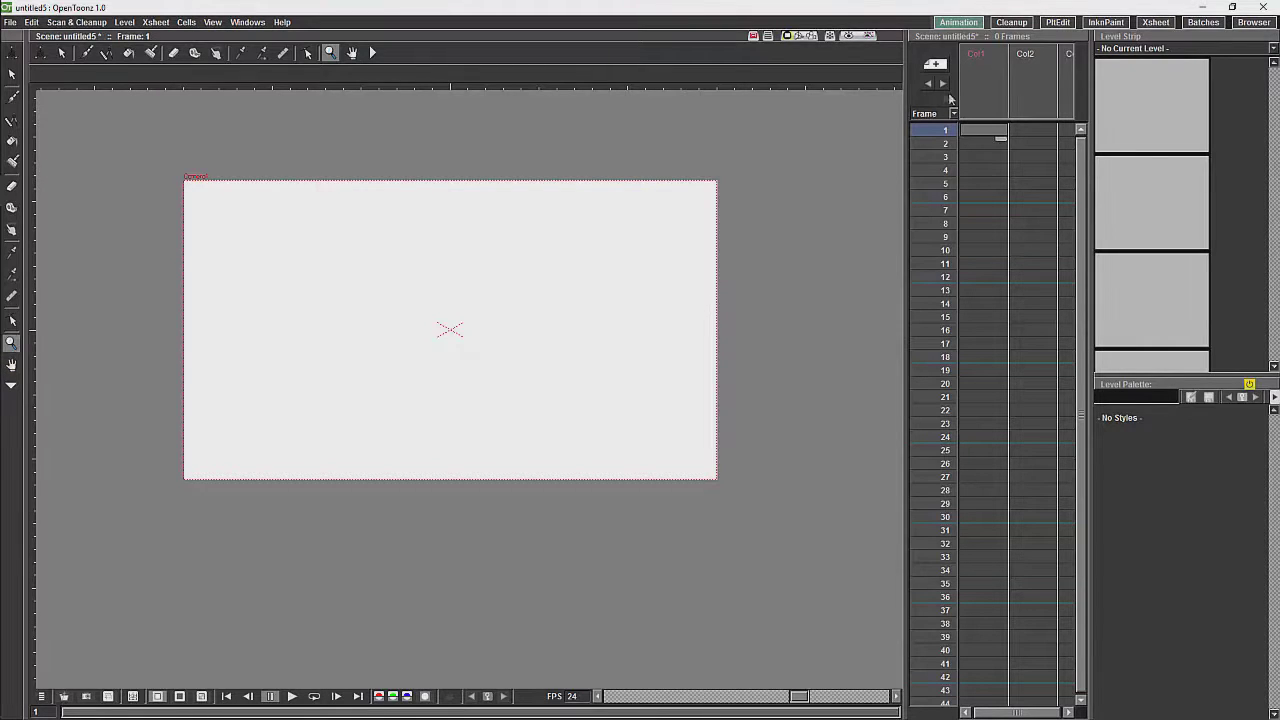
Step: Create a raster level named ball at frame 1, running from 1 to 24 with step 2 and increment 2
{"action": "right_click", "coordinate": [984, 133]}
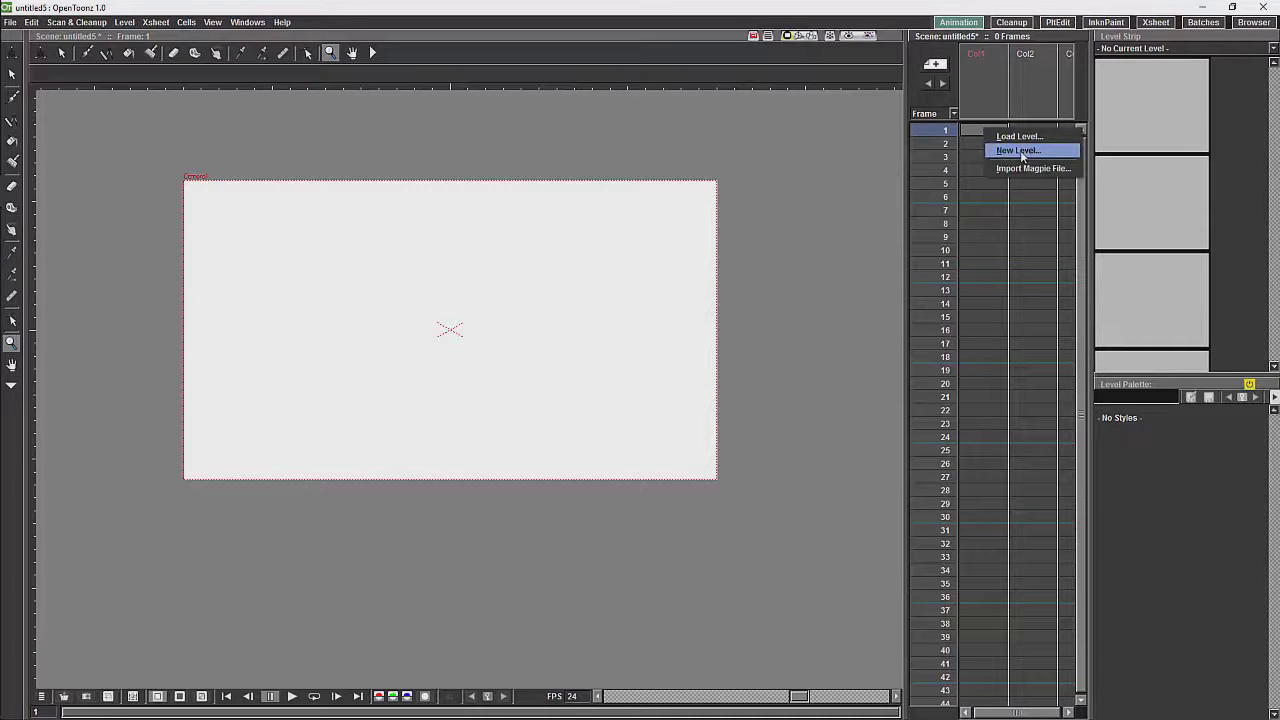
{"action": "left_click", "coordinate": [1020, 151]}
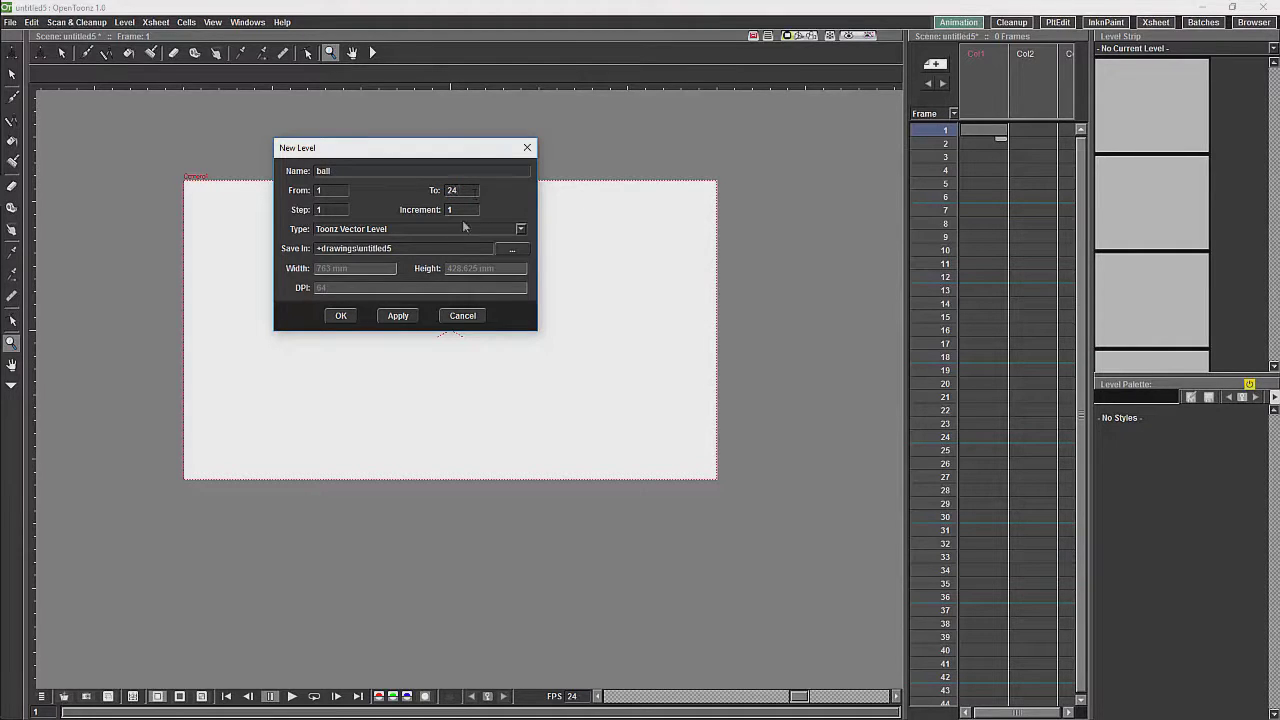
{"action": "double_click", "coordinate": [333, 210]}
{"action": "type", "text": "2"}
{"action": "key", "text": "Tab"}
{"action": "type", "text": "2"}
{"action": "left_click", "coordinate": [520, 230]}
{"action": "left_click", "coordinate": [412, 257]}
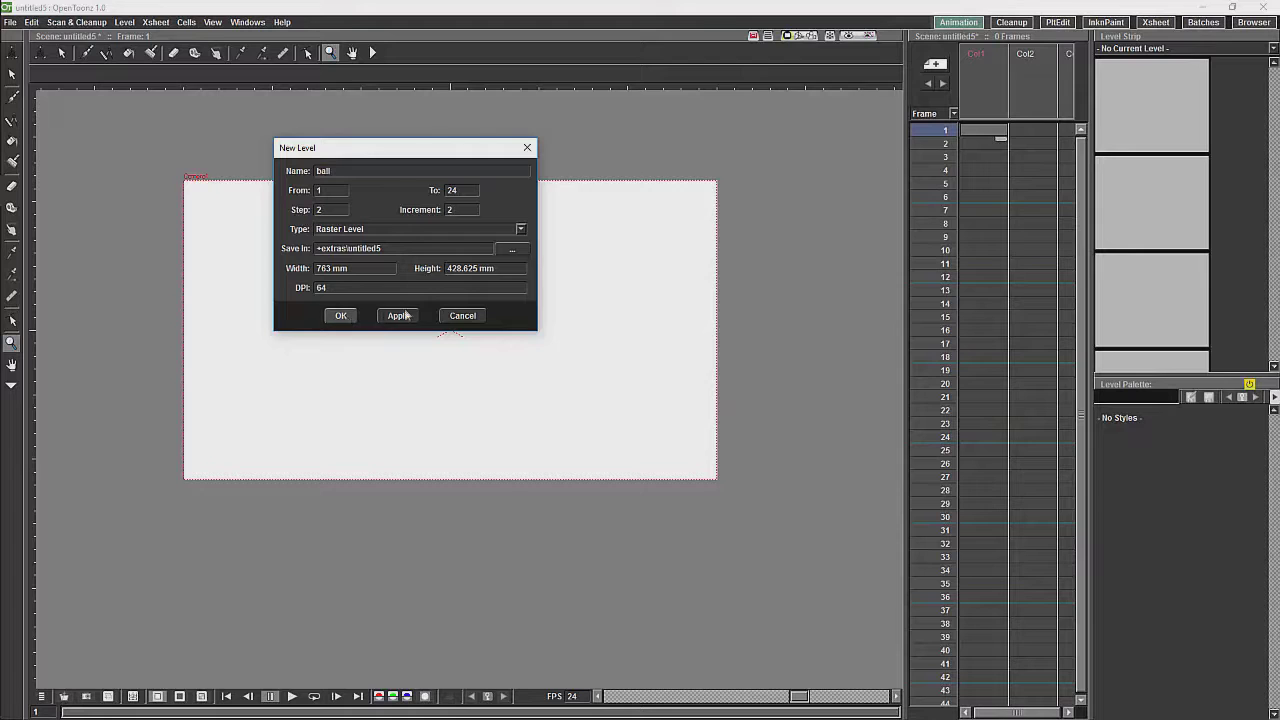
{"action": "left_click", "coordinate": [341, 316]}
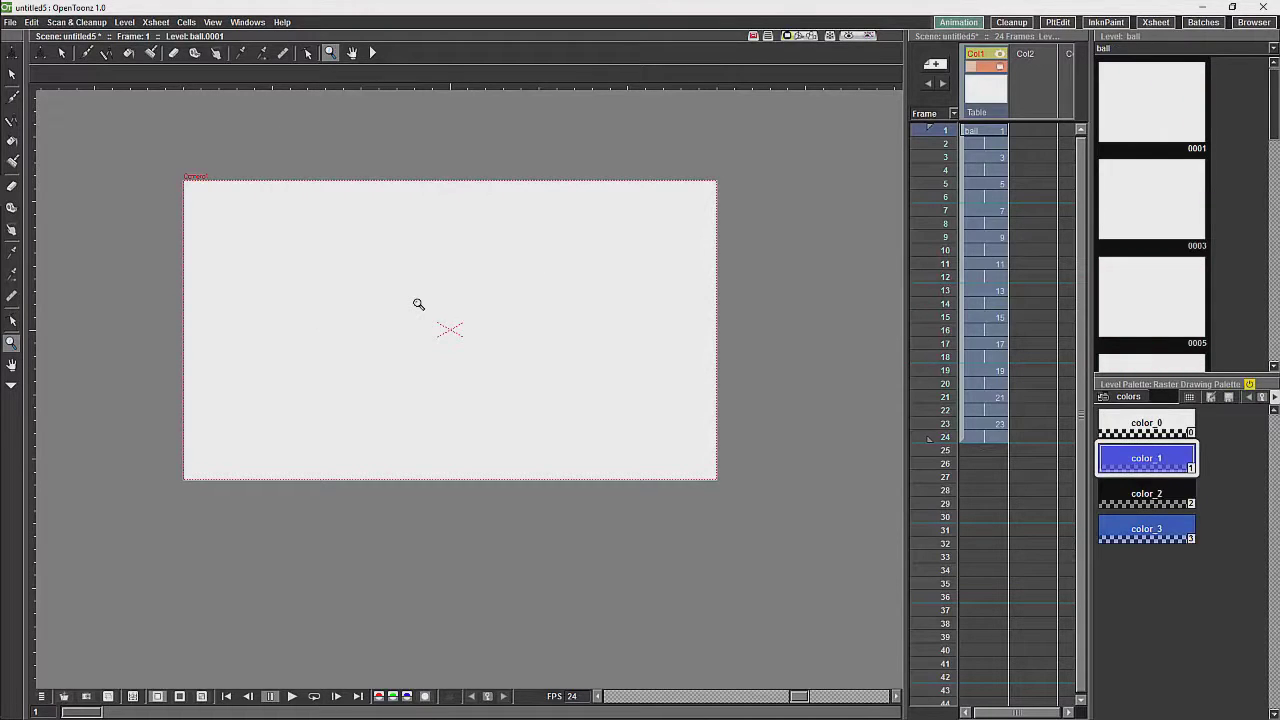
Step: Delete the ball level's cells from frame 3 through frame 24 in the first column
{"action": "left_click", "coordinate": [994, 158]}
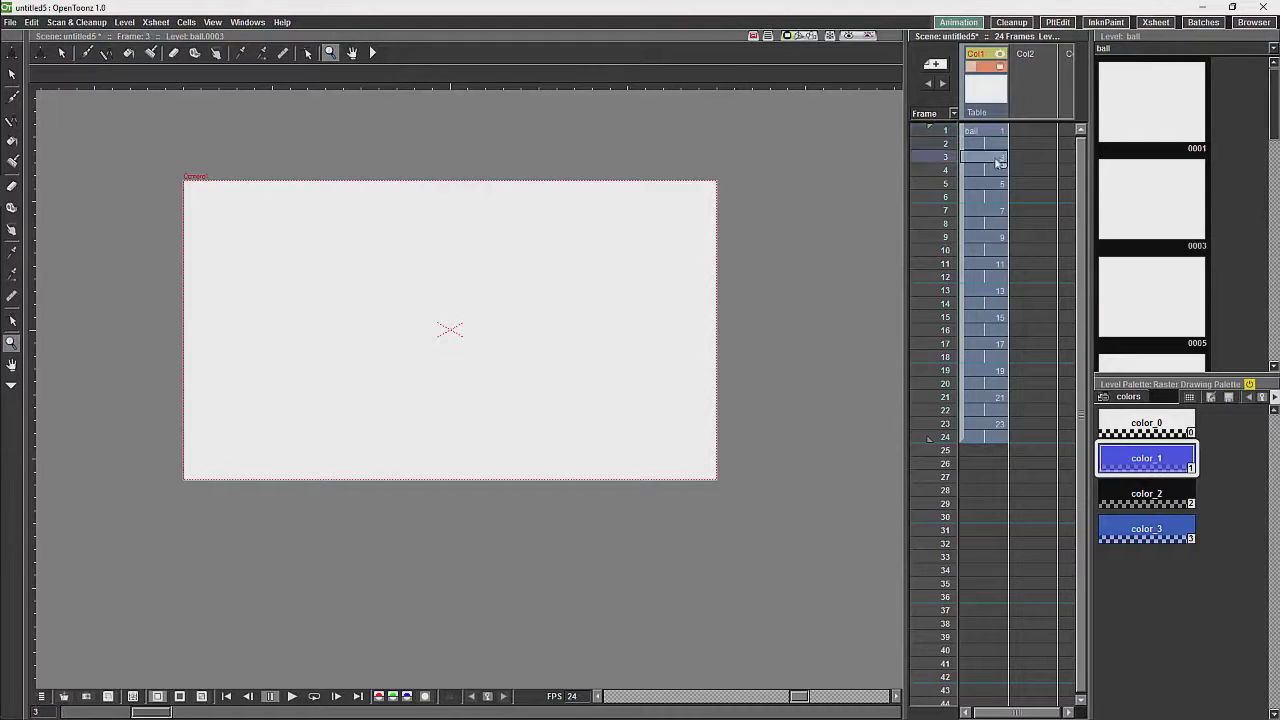
{"action": "left_click", "coordinate": [987, 441], "text": "shift"}
{"action": "key", "text": "Delete"}
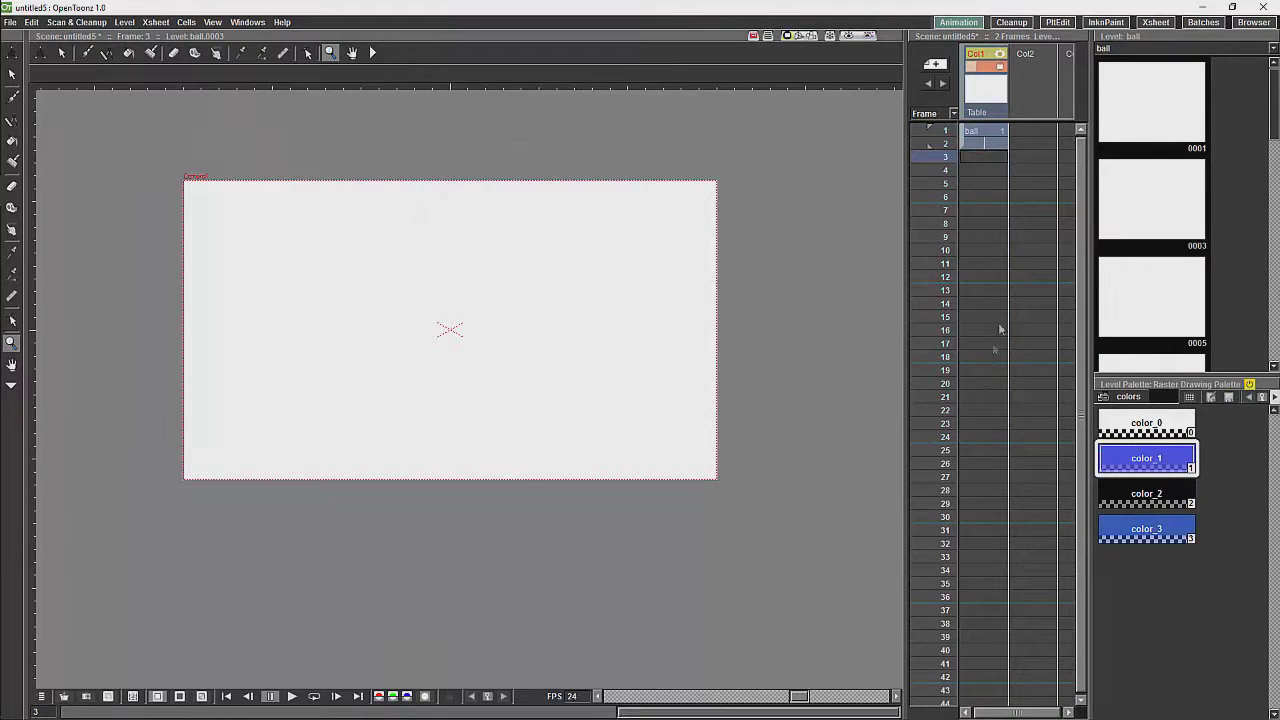
Step: Set the brush thickness to minimum 13 and maximum 51, and draw a round ball outline near the top centre of frame 1
{"action": "left_click", "coordinate": [975, 131]}
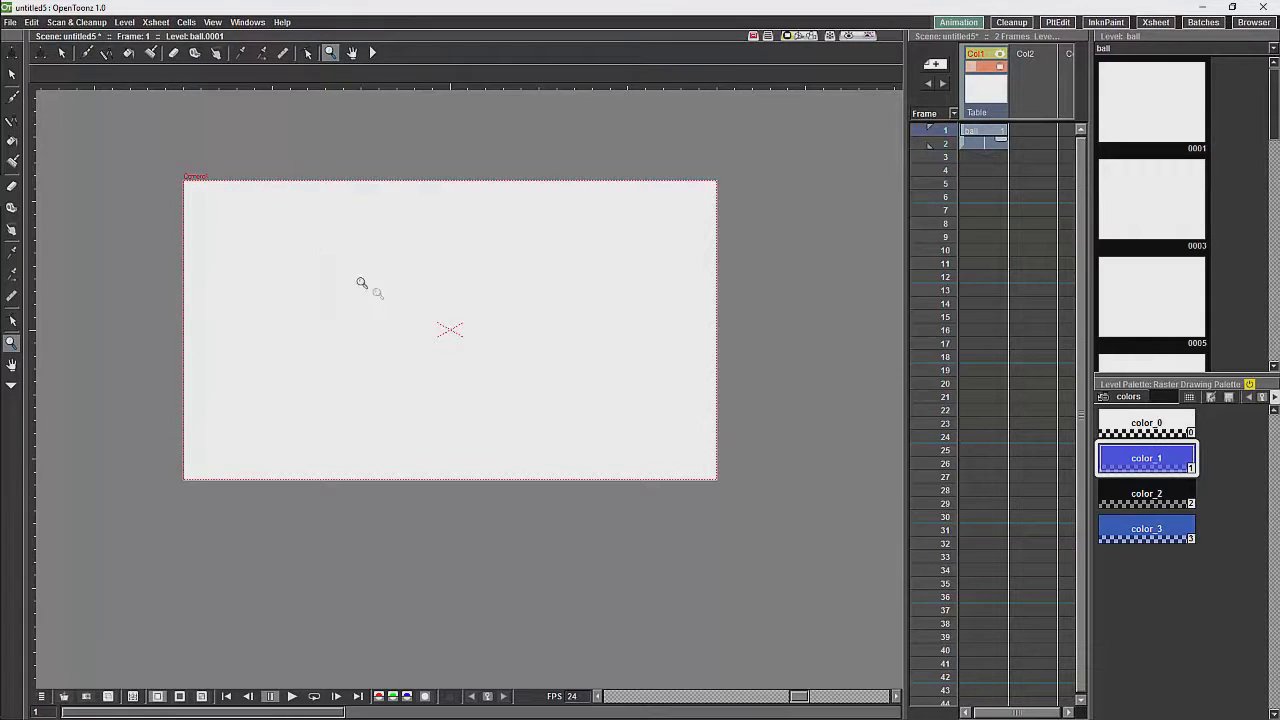
{"action": "left_click", "coordinate": [11, 97]}
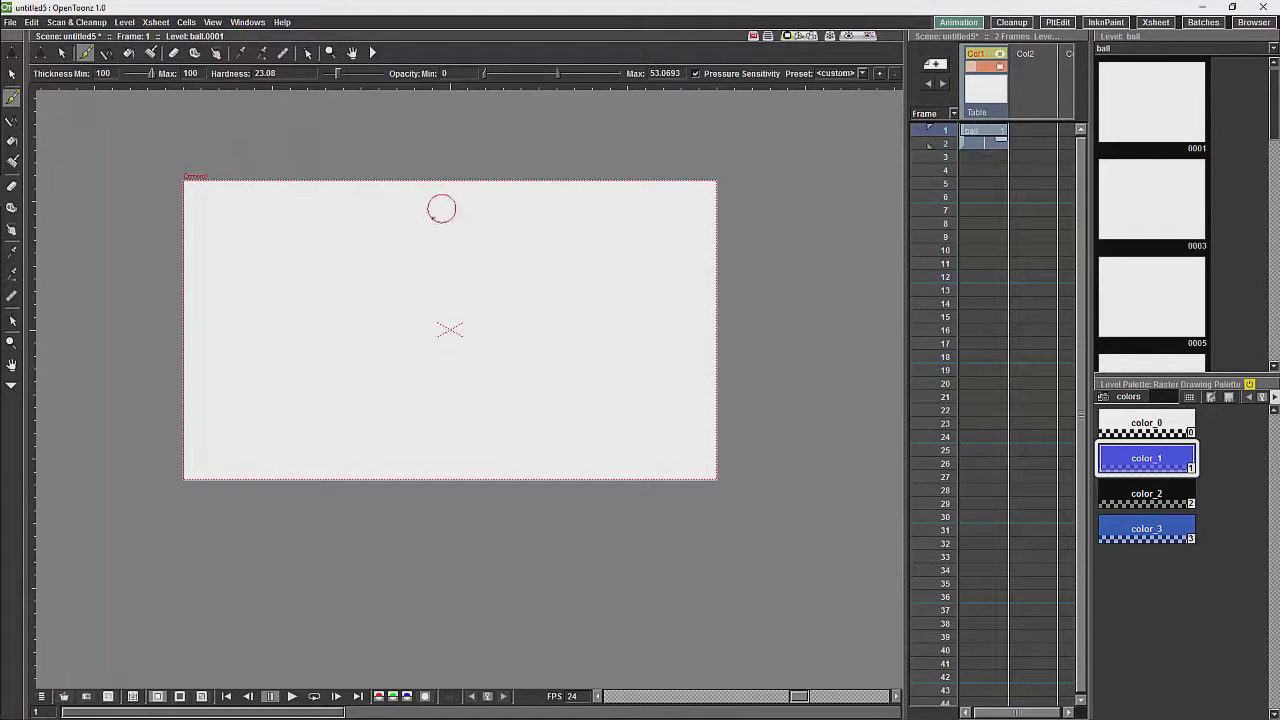
{"action": "left_click_drag", "start_coordinate": [446, 207], "coordinate": [426, 210]}
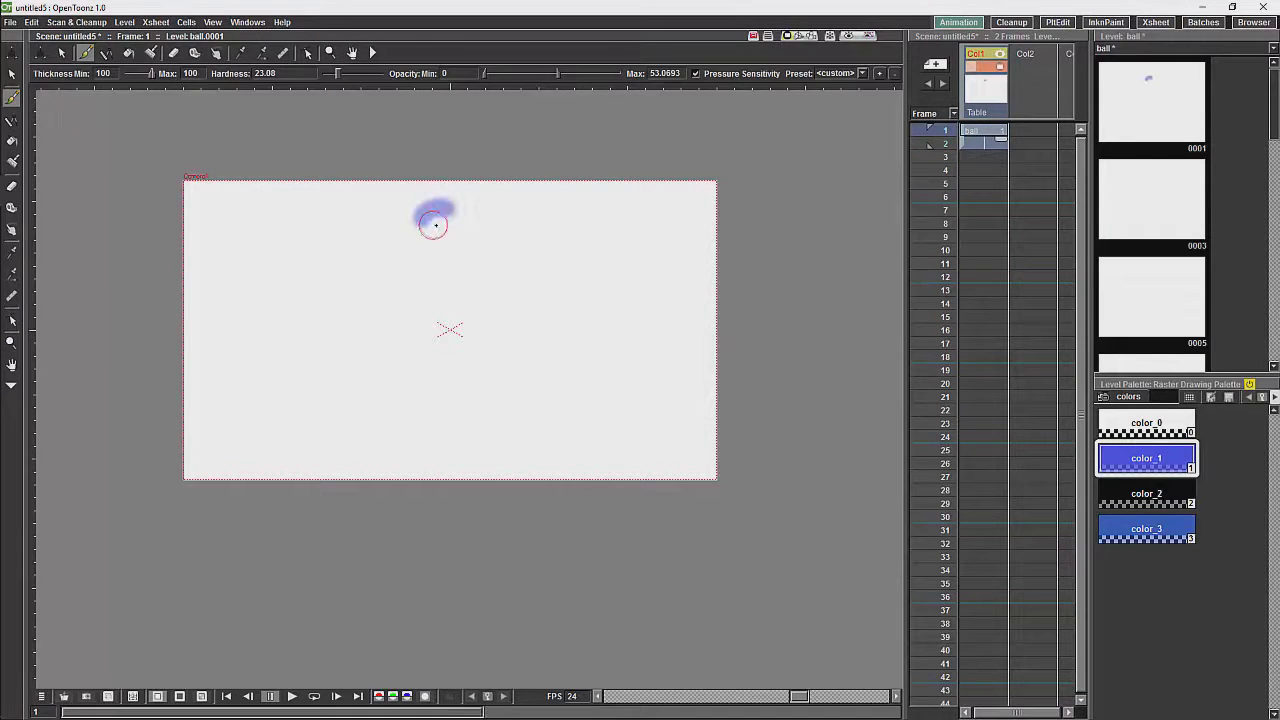
{"action": "key", "text": "ctrl+z"}
{"action": "left_click_drag", "start_coordinate": [152, 79], "coordinate": [133, 78]}
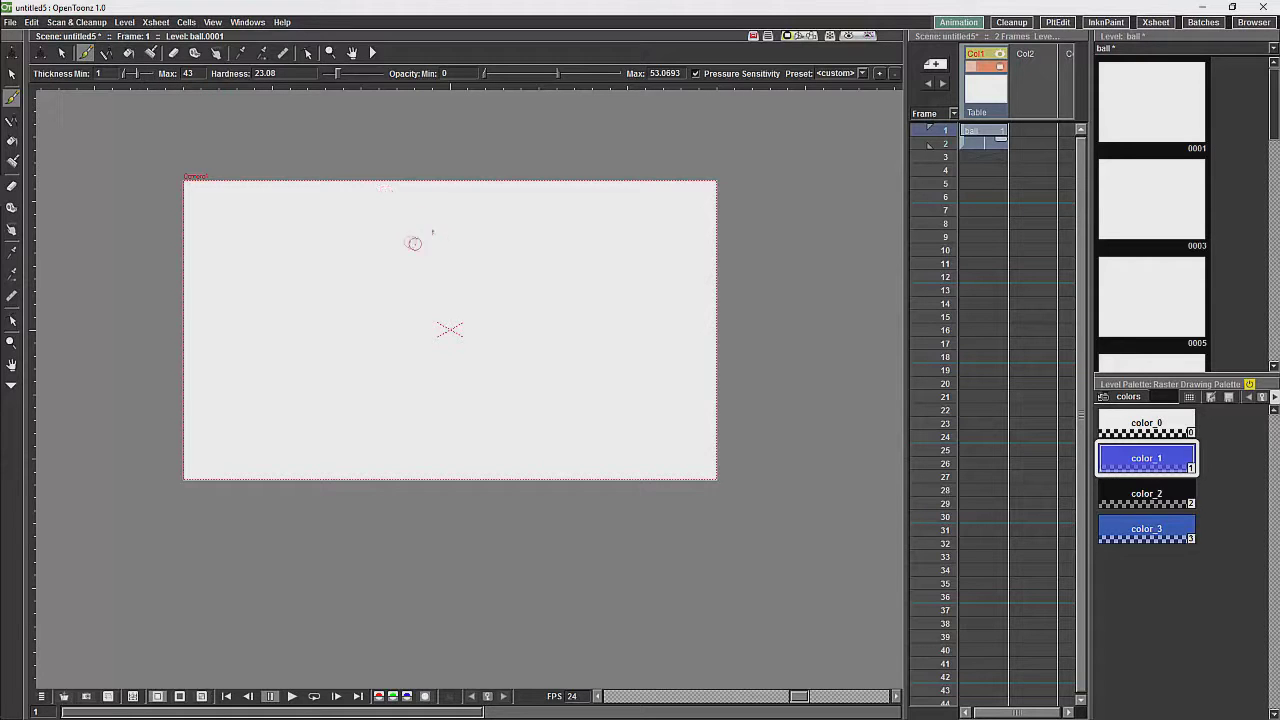
{"action": "mouse_move", "coordinate": [423, 223]}
{"action": "left_mouse_down"}
{"action": "mouse_move", "coordinate": [441, 248]}
{"action": "mouse_move", "coordinate": [429, 223]}
{"action": "mouse_move", "coordinate": [450, 219]}
{"action": "mouse_move", "coordinate": [455, 253]}
{"action": "mouse_move", "coordinate": [461, 228]}
{"action": "mouse_move", "coordinate": [460, 245]}
{"action": "mouse_move", "coordinate": [425, 249]}
{"action": "mouse_move", "coordinate": [421, 232]}
{"action": "mouse_move", "coordinate": [443, 215]}
{"action": "mouse_move", "coordinate": [421, 230]}
{"action": "mouse_move", "coordinate": [437, 216]}
{"action": "mouse_move", "coordinate": [458, 233]}
{"action": "mouse_move", "coordinate": [455, 221]}
{"action": "mouse_move", "coordinate": [462, 247]}
{"action": "mouse_move", "coordinate": [425, 249]}
{"action": "mouse_move", "coordinate": [470, 234]}
{"action": "mouse_move", "coordinate": [440, 253]}
{"action": "mouse_move", "coordinate": [474, 251]}
{"action": "left_mouse_up"}
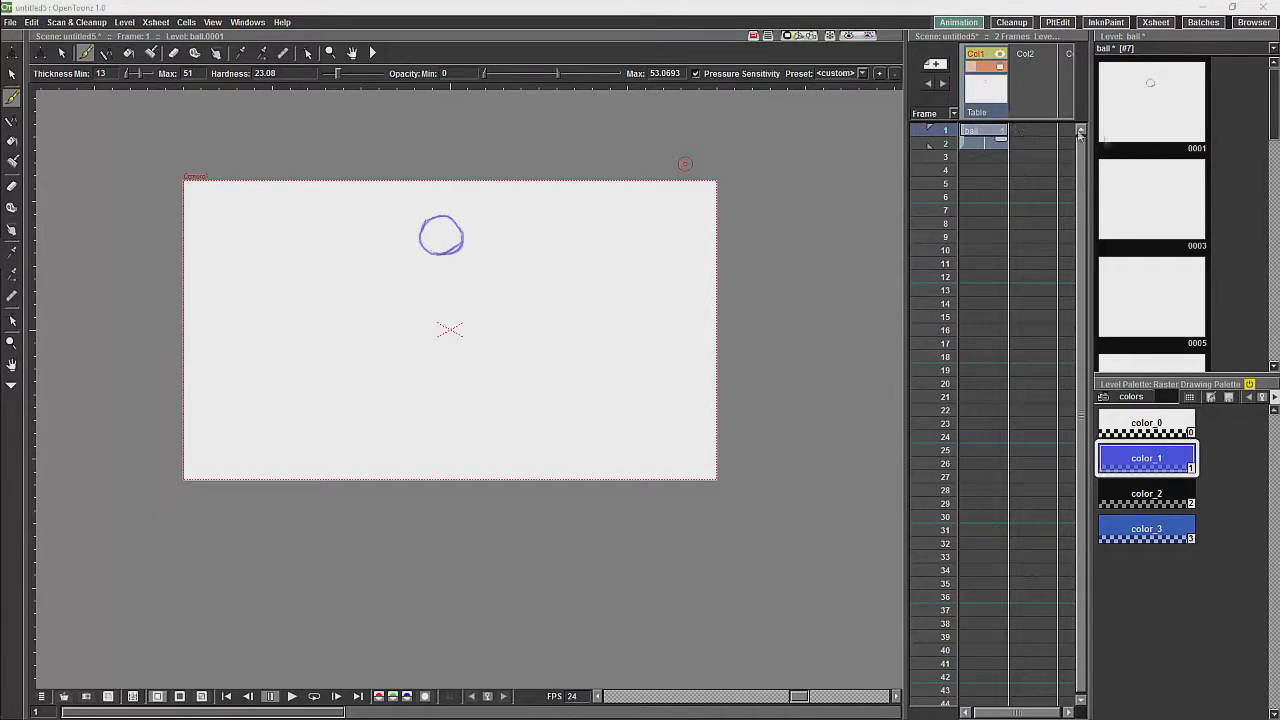
Step: Place drawing 0013 of the ball level in frame 3 of the first column
{"action": "left_click_drag", "start_coordinate": [1276, 118], "coordinate": [1264, 208]}
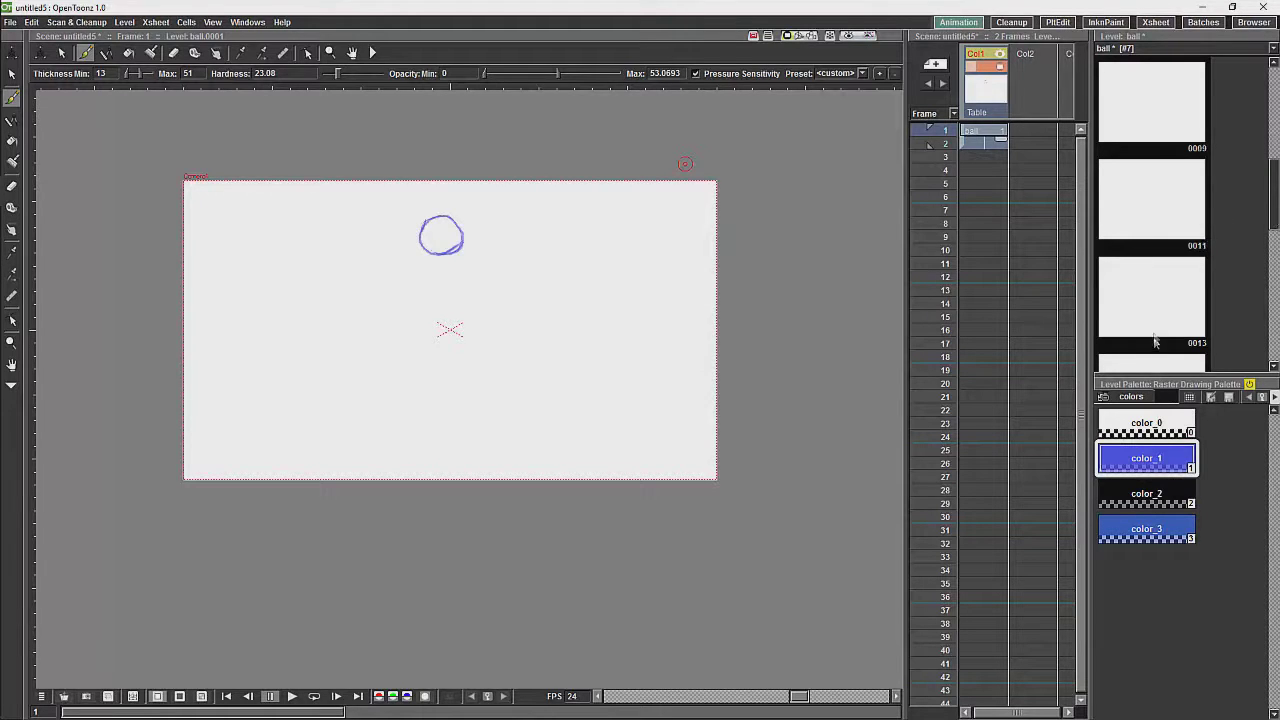
{"action": "left_click_drag", "start_coordinate": [1170, 305], "coordinate": [984, 158]}
{"action": "left_click", "coordinate": [985, 158]}
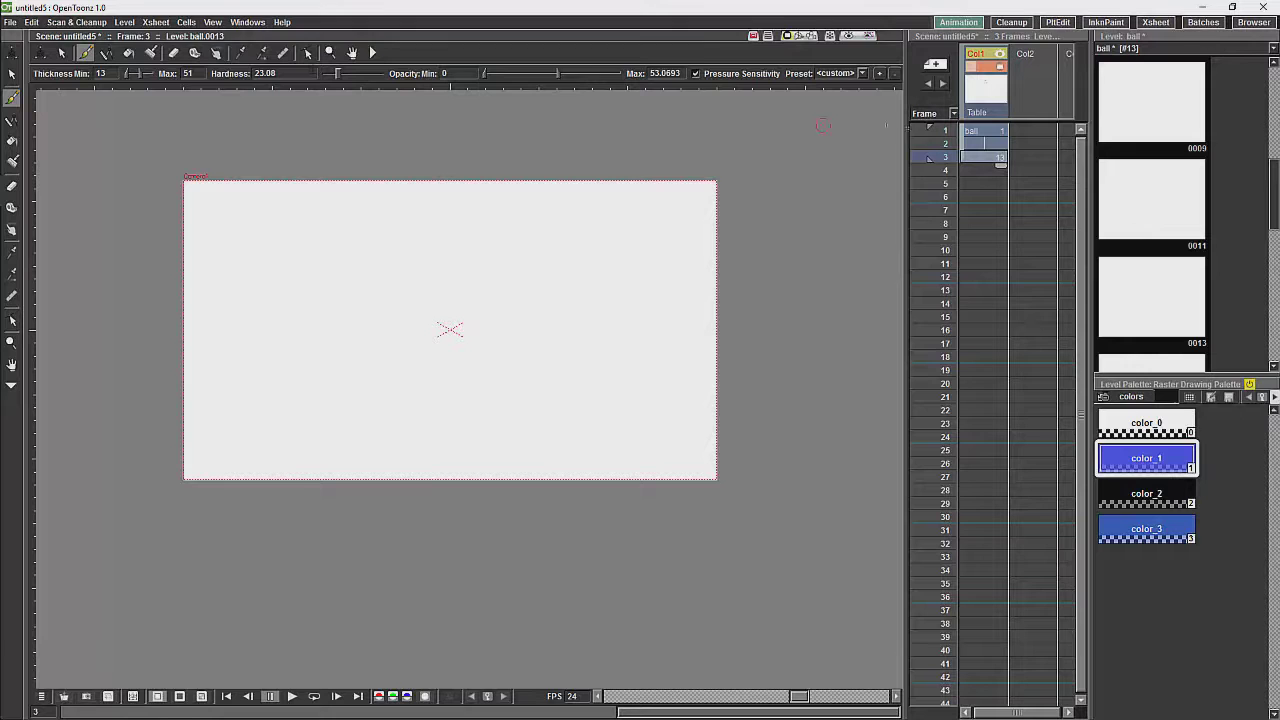
Step: Activate onion skin and draw a flattened ball outline on frame 3, below the first ball and the canvas centre
{"action": "right_click", "coordinate": [976, 155]}
{"action": "right_click", "coordinate": [797, 187]}
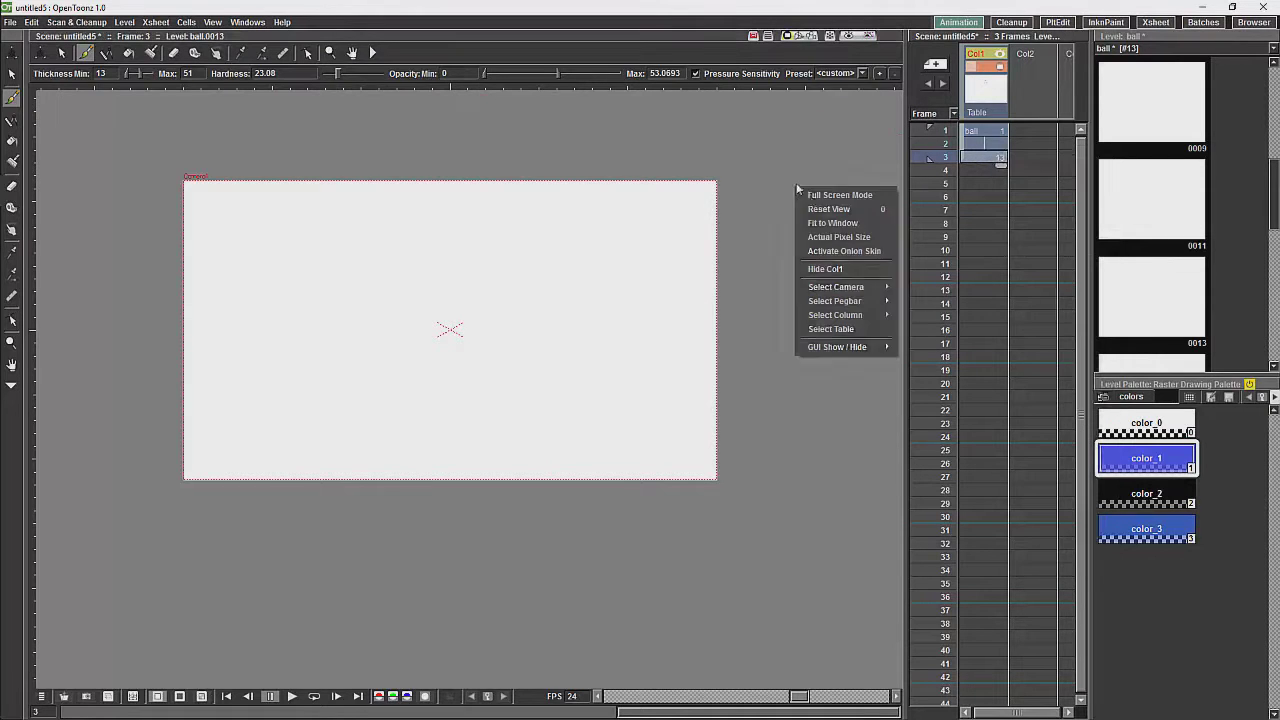
{"action": "left_click", "coordinate": [841, 251]}
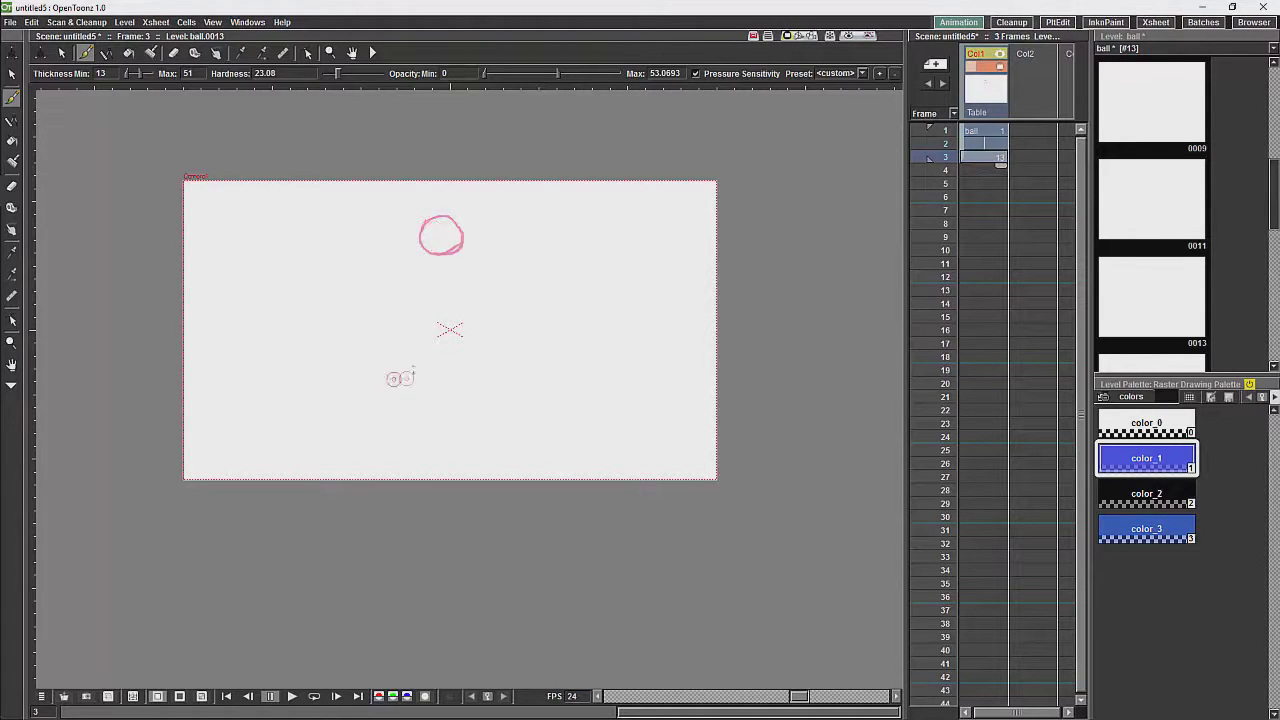
{"action": "mouse_move", "coordinate": [446, 364]}
{"action": "left_mouse_down"}
{"action": "mouse_move", "coordinate": [418, 392]}
{"action": "mouse_move", "coordinate": [442, 393]}
{"action": "mouse_move", "coordinate": [443, 363]}
{"action": "mouse_move", "coordinate": [470, 375]}
{"action": "mouse_move", "coordinate": [460, 367]}
{"action": "mouse_move", "coordinate": [466, 383]}
{"action": "mouse_move", "coordinate": [449, 393]}
{"action": "mouse_move", "coordinate": [460, 388]}
{"action": "mouse_move", "coordinate": [416, 387]}
{"action": "mouse_move", "coordinate": [412, 373]}
{"action": "mouse_move", "coordinate": [432, 367]}
{"action": "mouse_move", "coordinate": [411, 378]}
{"action": "mouse_move", "coordinate": [423, 369]}
{"action": "mouse_move", "coordinate": [415, 390]}
{"action": "mouse_move", "coordinate": [434, 396]}
{"action": "mouse_move", "coordinate": [460, 389]}
{"action": "mouse_move", "coordinate": [440, 368]}
{"action": "left_mouse_up"}
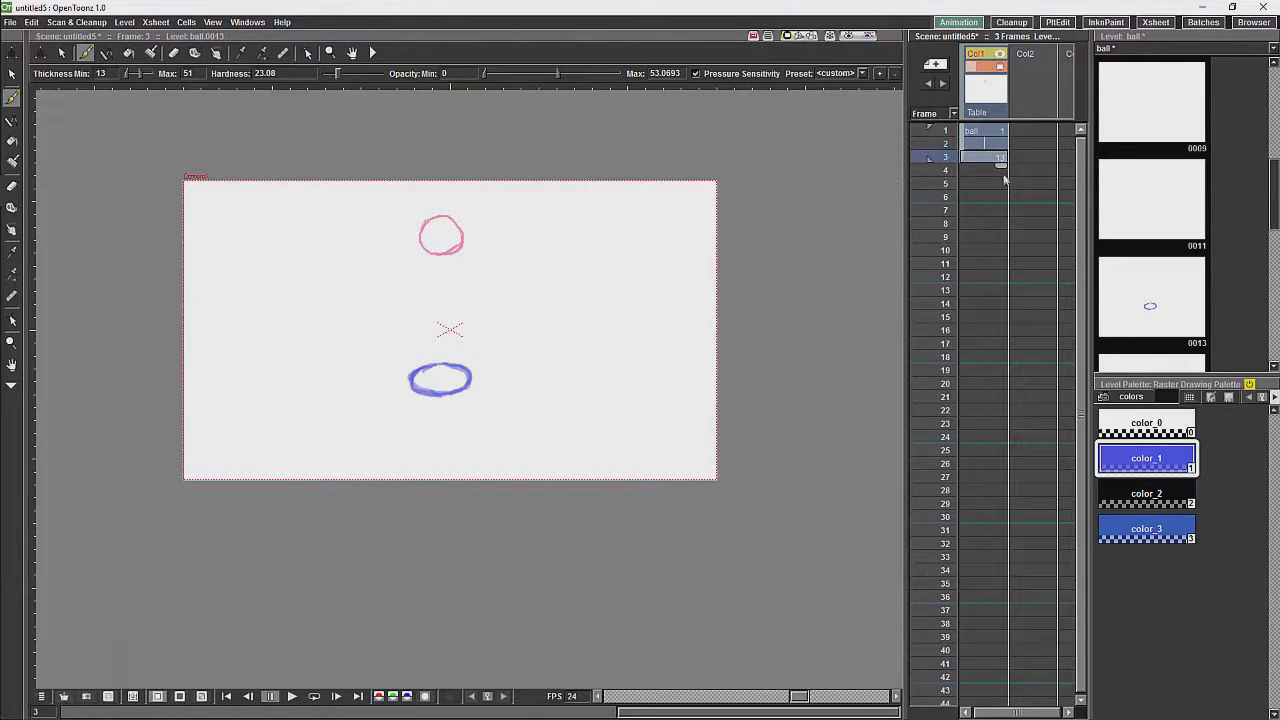
Step: Move the flattened ball drawing to frame 4 and place blank drawing 0007 in frame 3
{"action": "left_click_drag", "start_coordinate": [963, 160], "coordinate": [962, 173]}
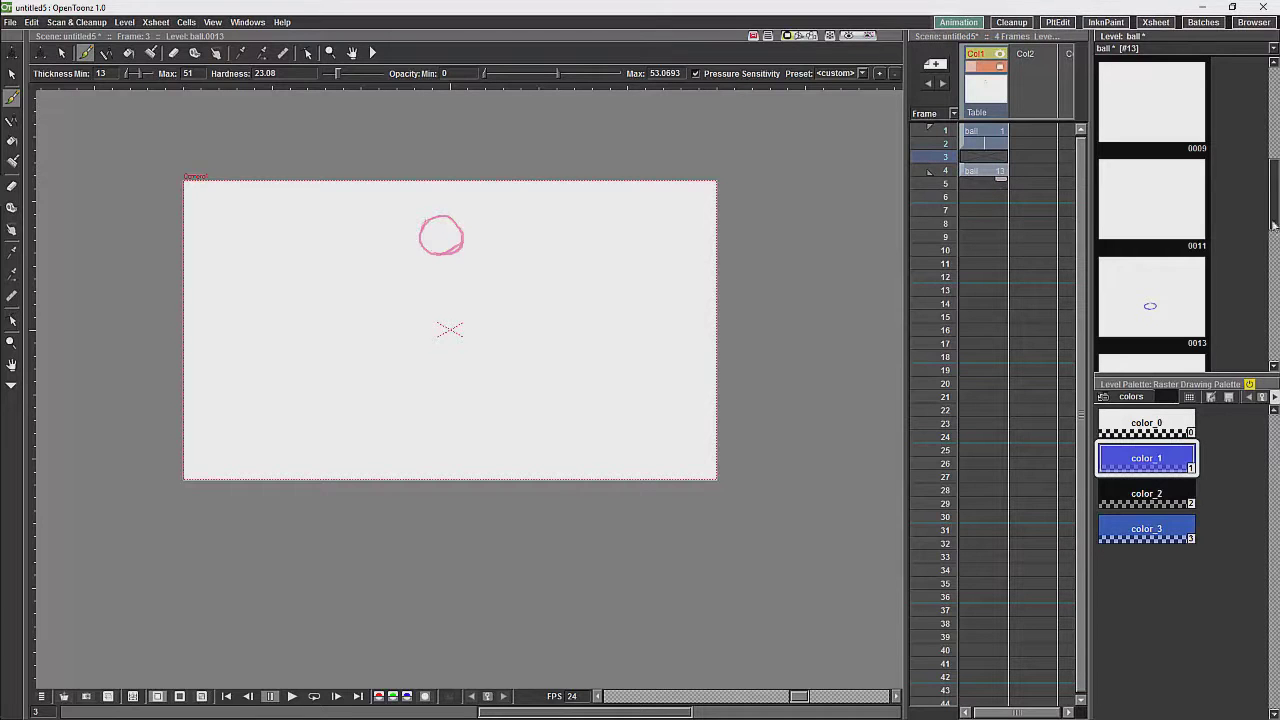
{"action": "left_click_drag", "start_coordinate": [1274, 228], "coordinate": [1275, 185]}
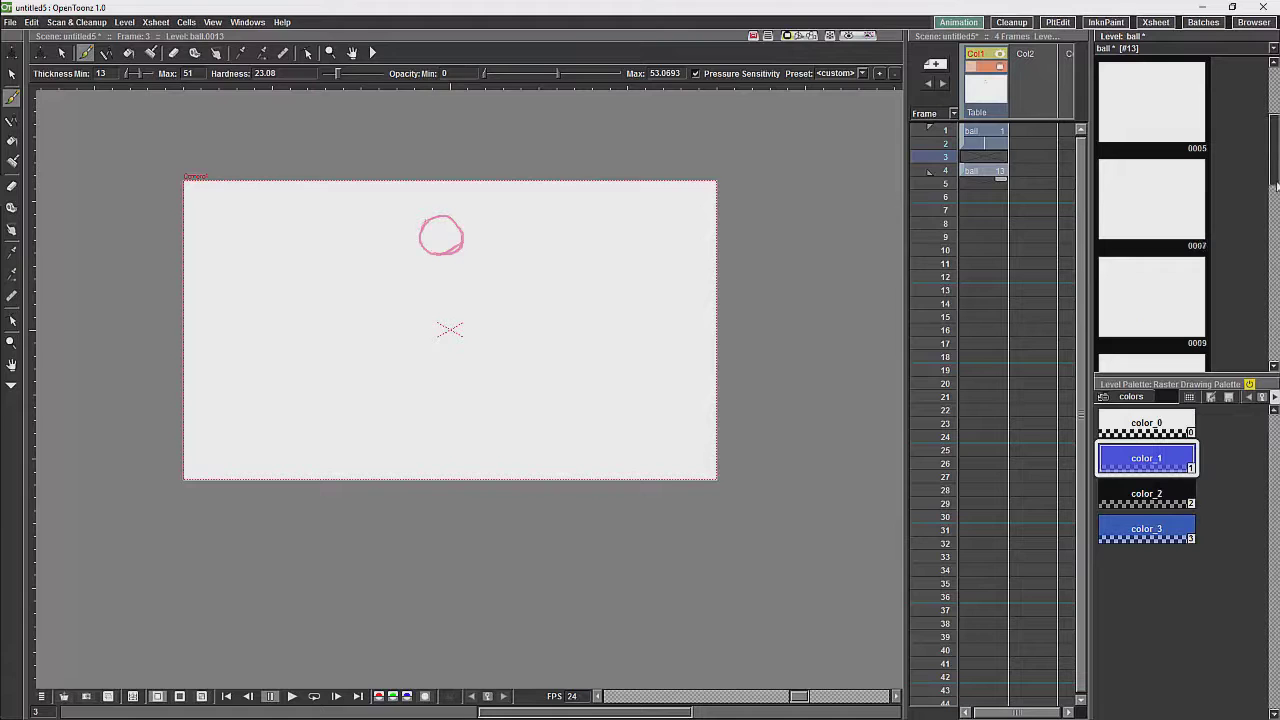
{"action": "left_click", "coordinate": [1158, 216]}
{"action": "mouse_move", "coordinate": [1124, 206]}
{"action": "left_mouse_down"}
{"action": "mouse_move", "coordinate": [1063, 200]}
{"action": "mouse_move", "coordinate": [990, 160]}
{"action": "left_mouse_up"}
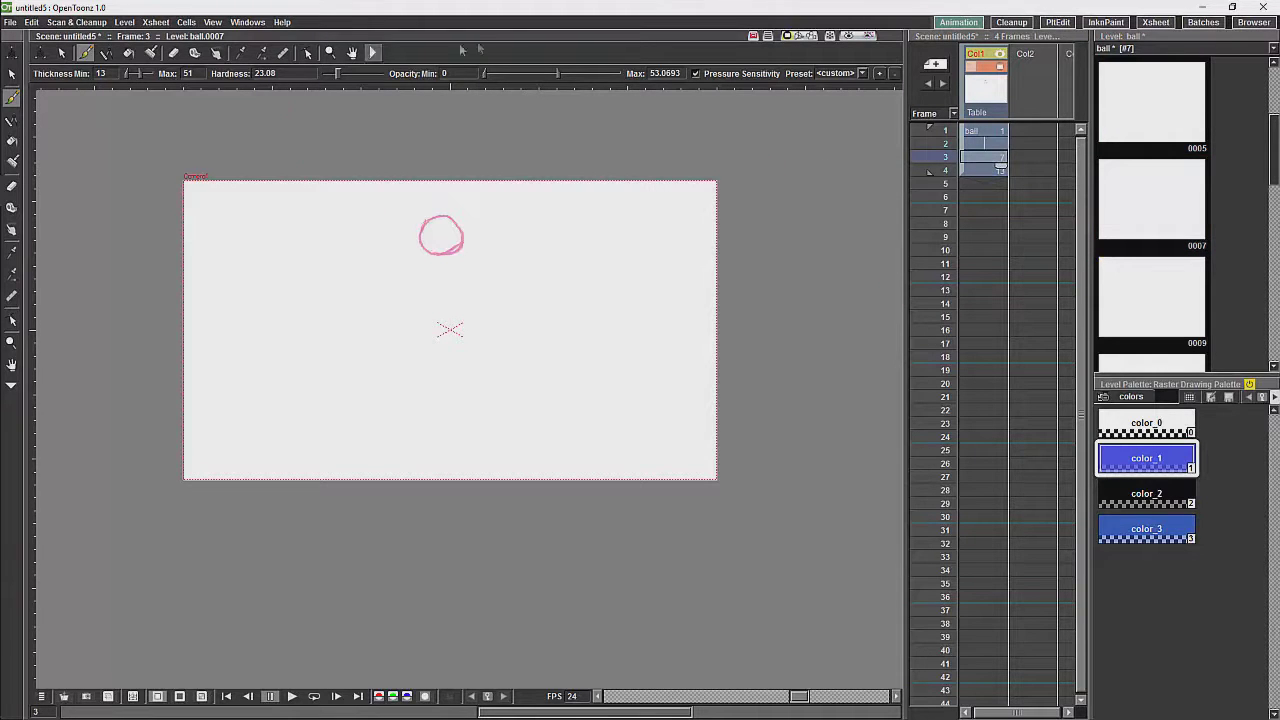
Step: Replace onion skin with Shift and Trace on frame 3 and reset its shift
{"action": "right_click", "coordinate": [563, 260]}
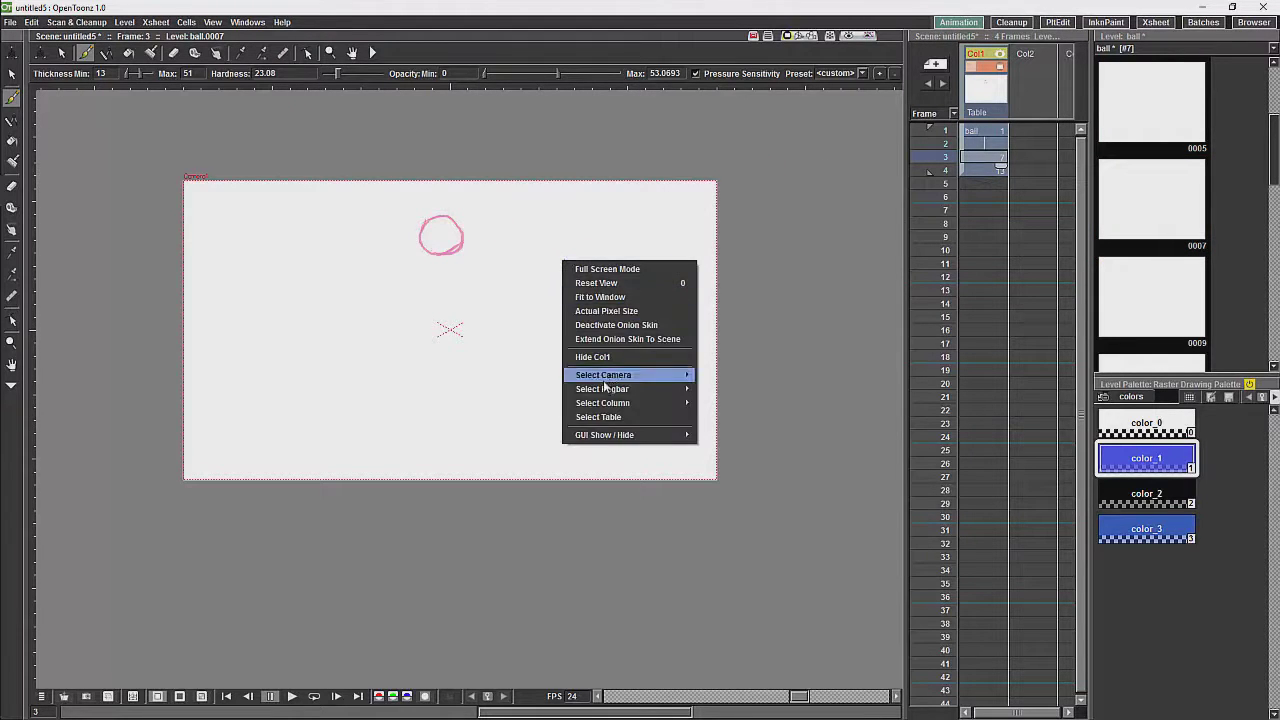
{"action": "left_click", "coordinate": [610, 324]}
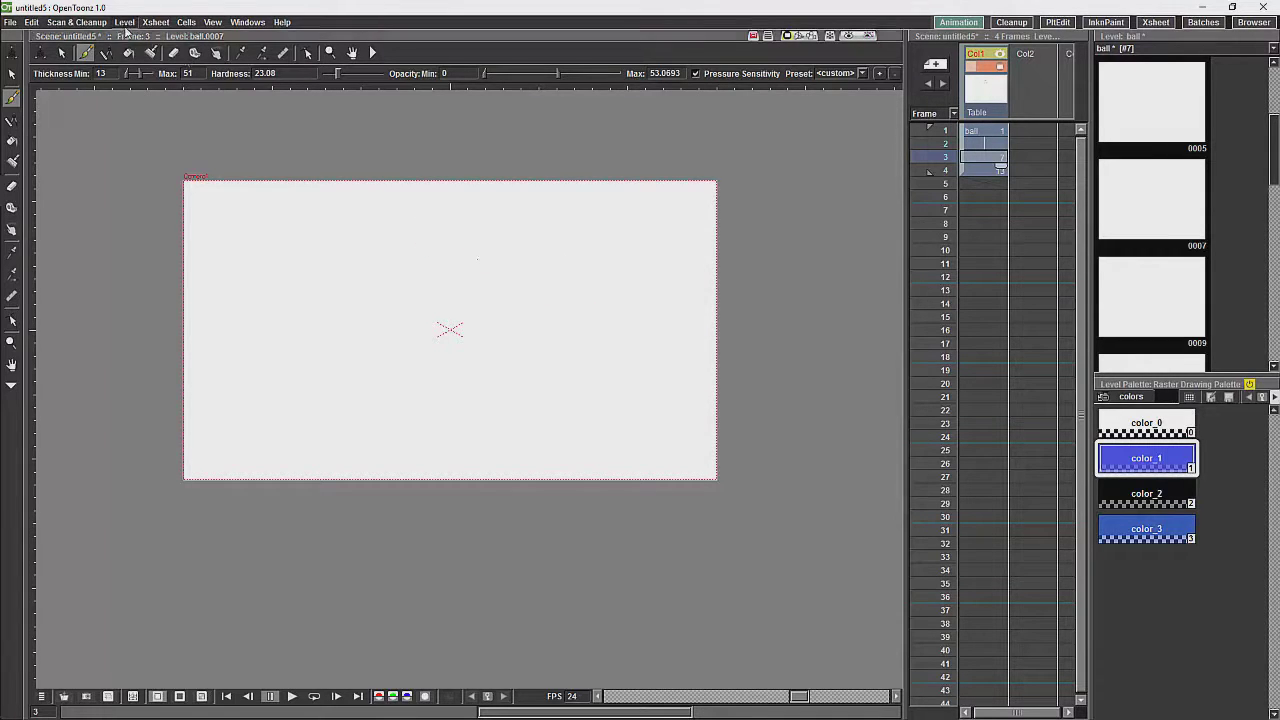
{"action": "left_click", "coordinate": [211, 23]}
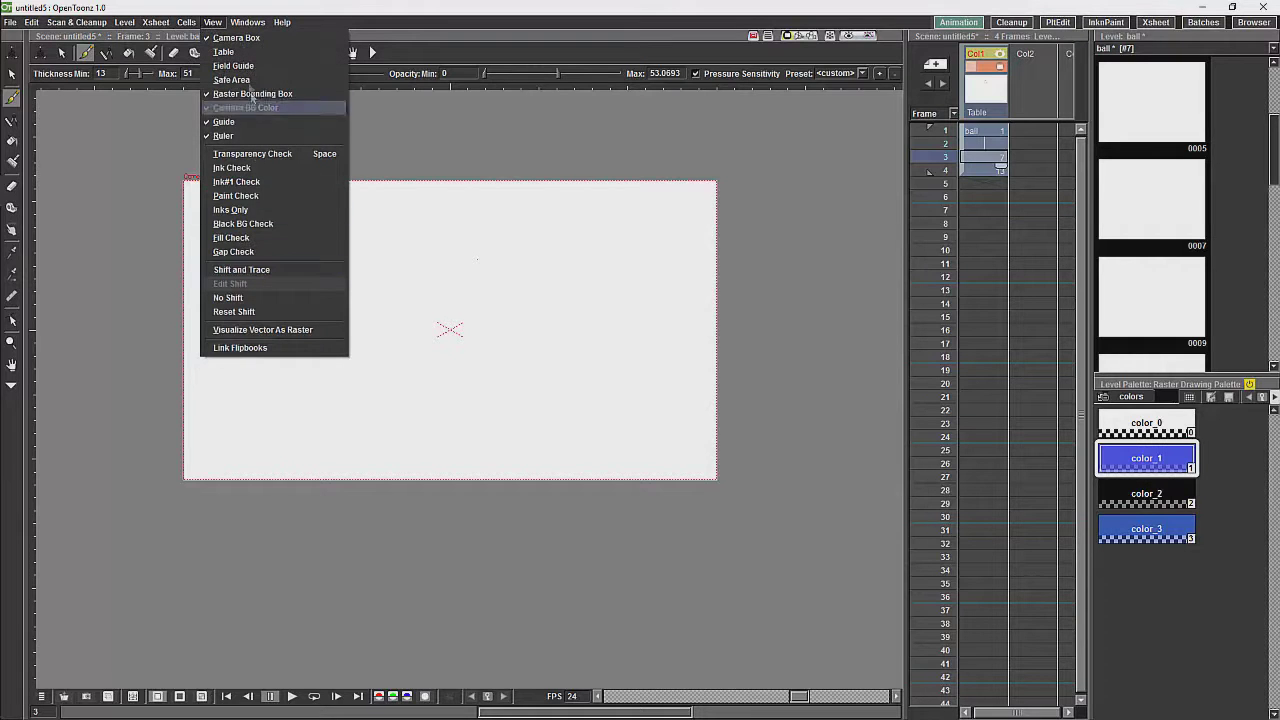
{"action": "left_click", "coordinate": [251, 270]}
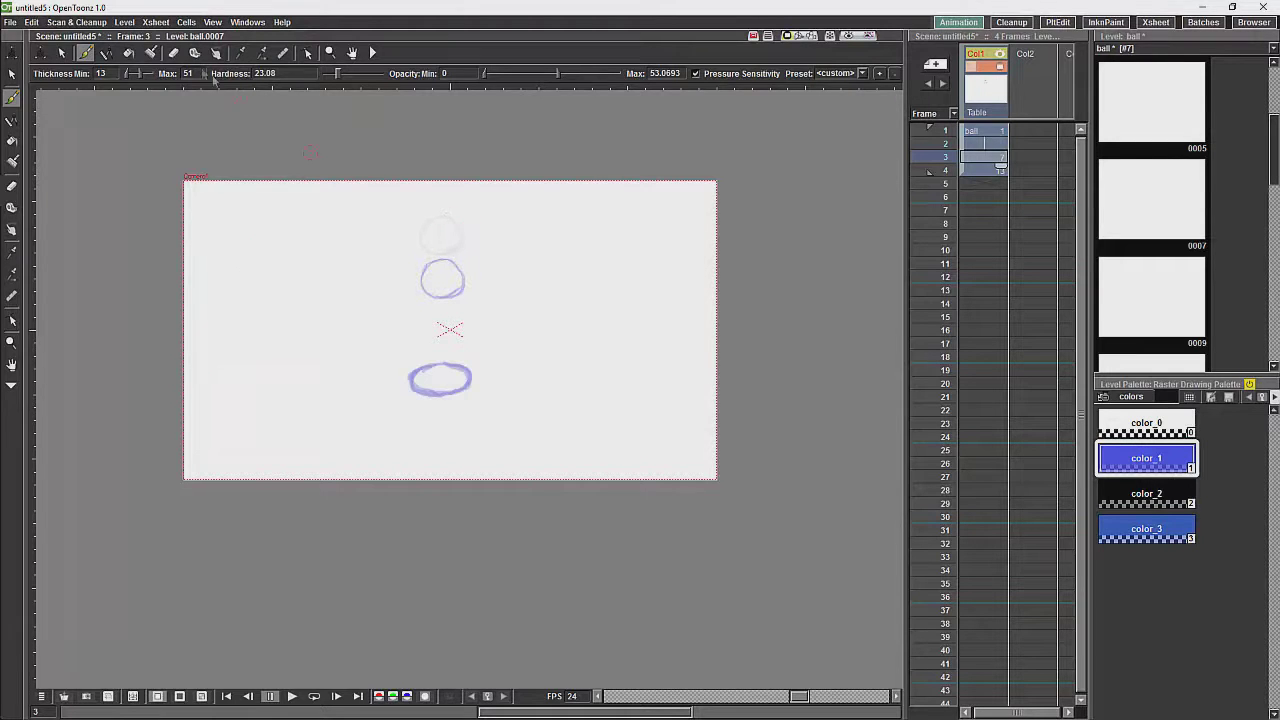
{"action": "left_click", "coordinate": [213, 23]}
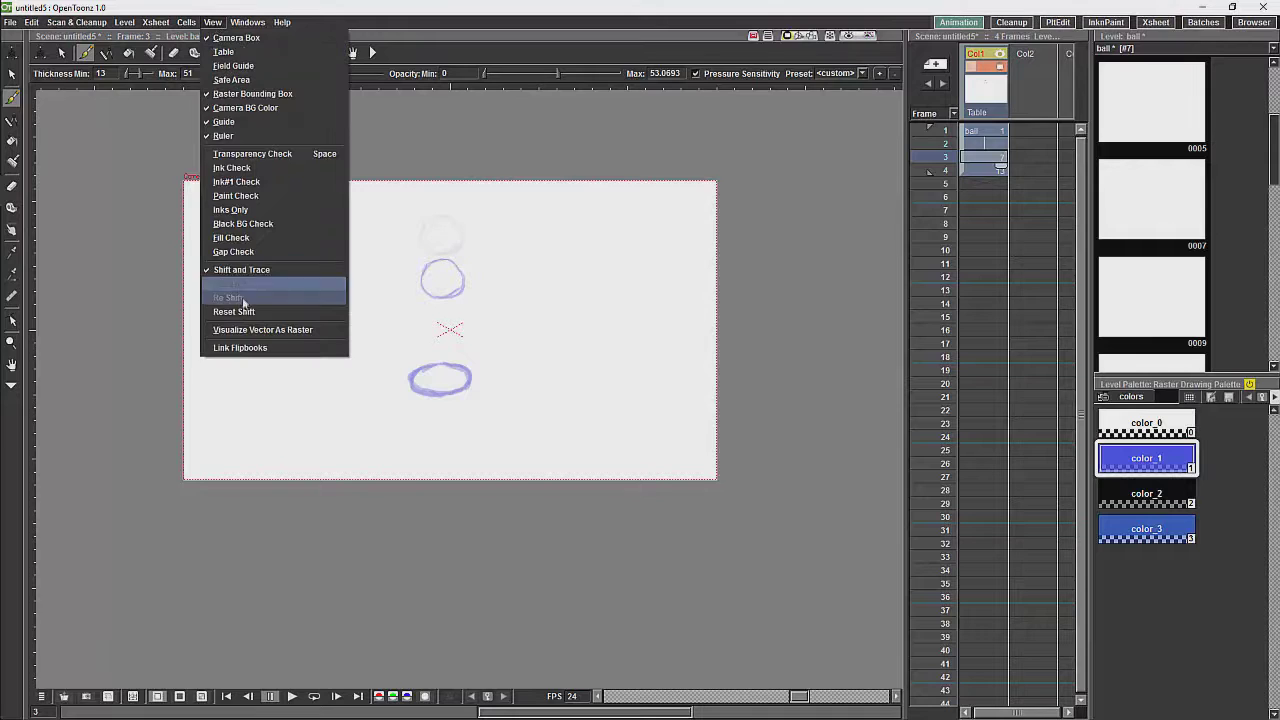
{"action": "left_click", "coordinate": [257, 309]}
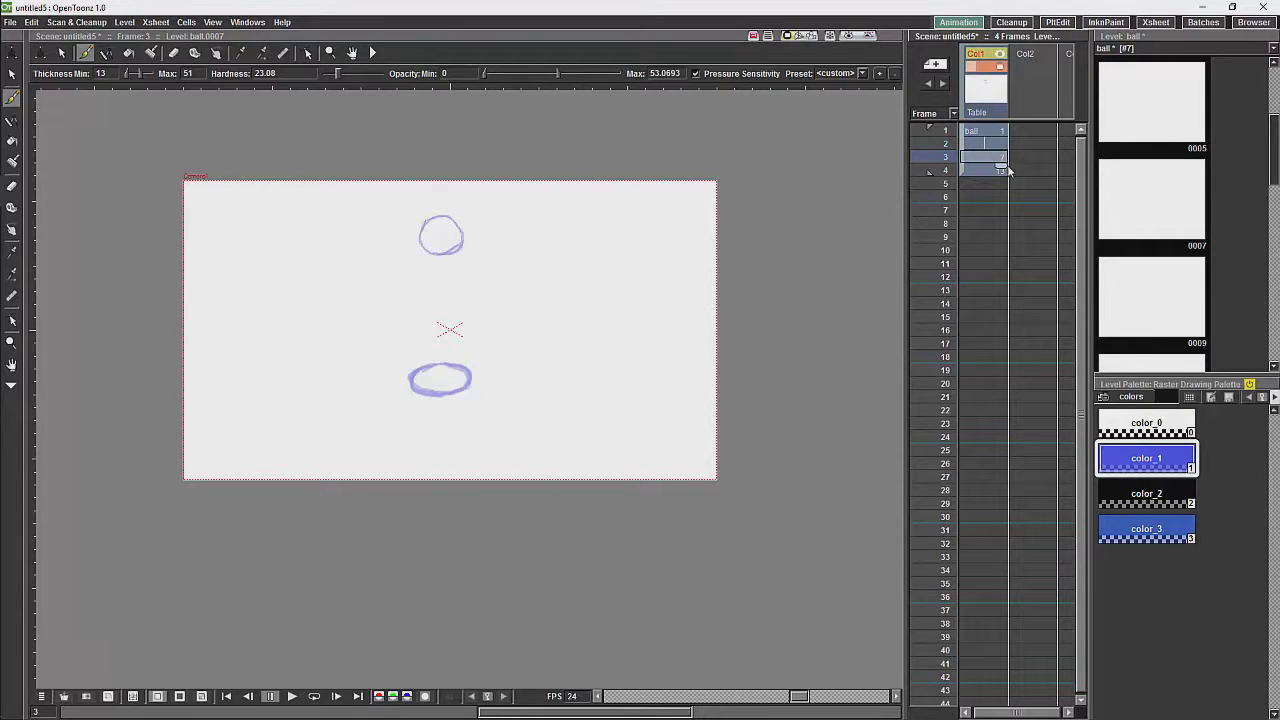
Step: Turn on Edit Shift for the Shift and Trace ghosts on frame 3
{"action": "left_click", "coordinate": [212, 22]}
{"action": "left_click", "coordinate": [243, 285]}
Step: Try moving and rotating the ghosts of the neighbouring drawings on frame 3, and reset the shift
{"action": "left_click_drag", "start_coordinate": [487, 278], "coordinate": [487, 325]}
{"action": "left_click_drag", "start_coordinate": [488, 327], "coordinate": [481, 329]}
{"action": "left_click_drag", "start_coordinate": [449, 377], "coordinate": [473, 290]}
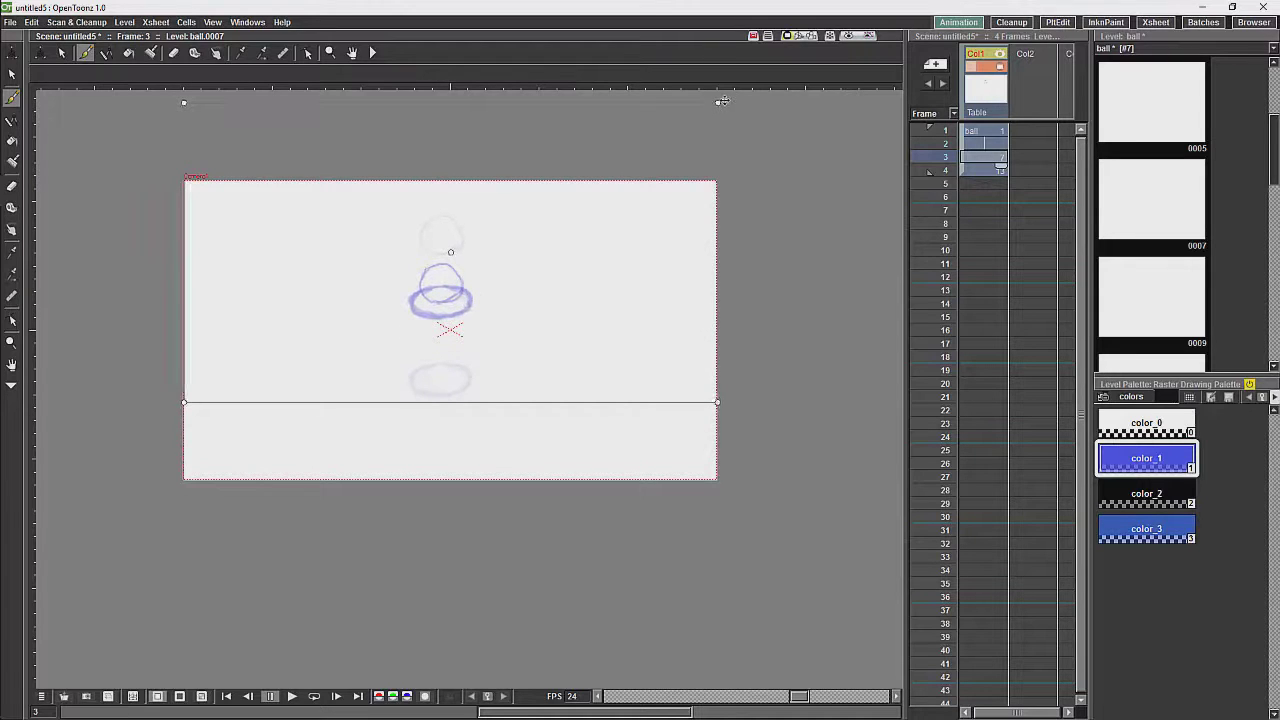
{"action": "left_click_drag", "start_coordinate": [722, 101], "coordinate": [686, 125]}
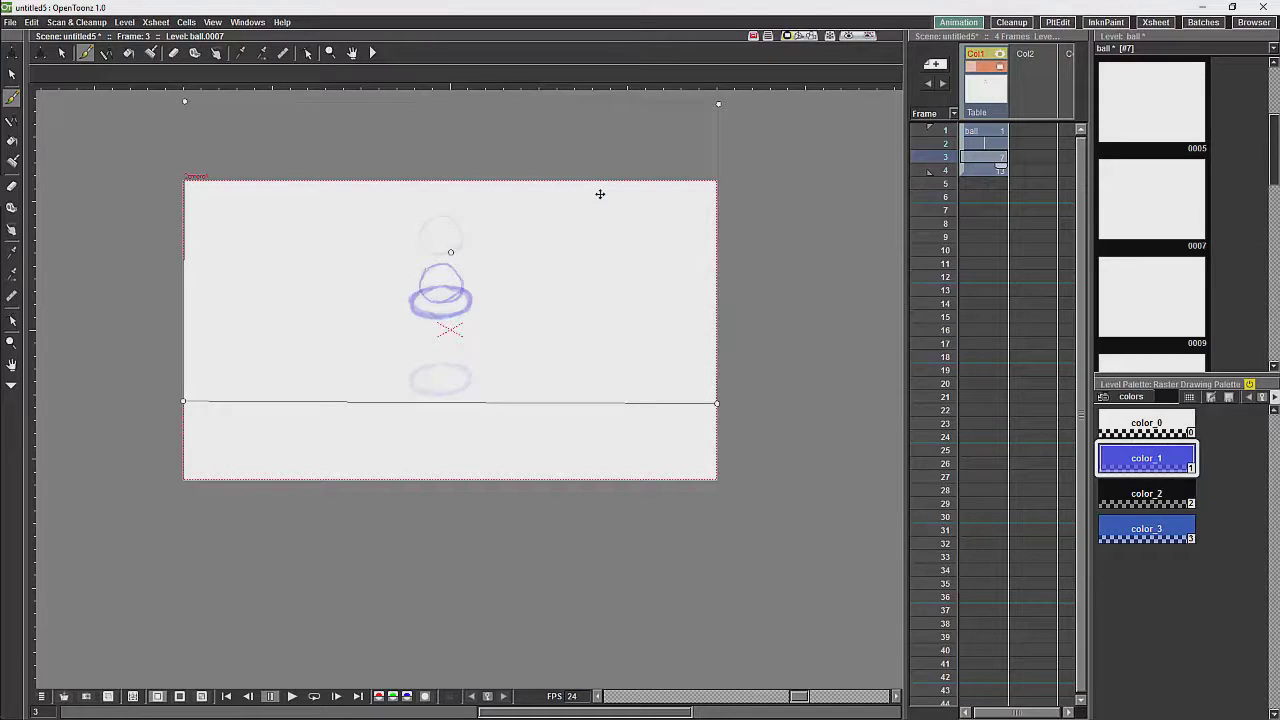
{"action": "left_click", "coordinate": [212, 22]}
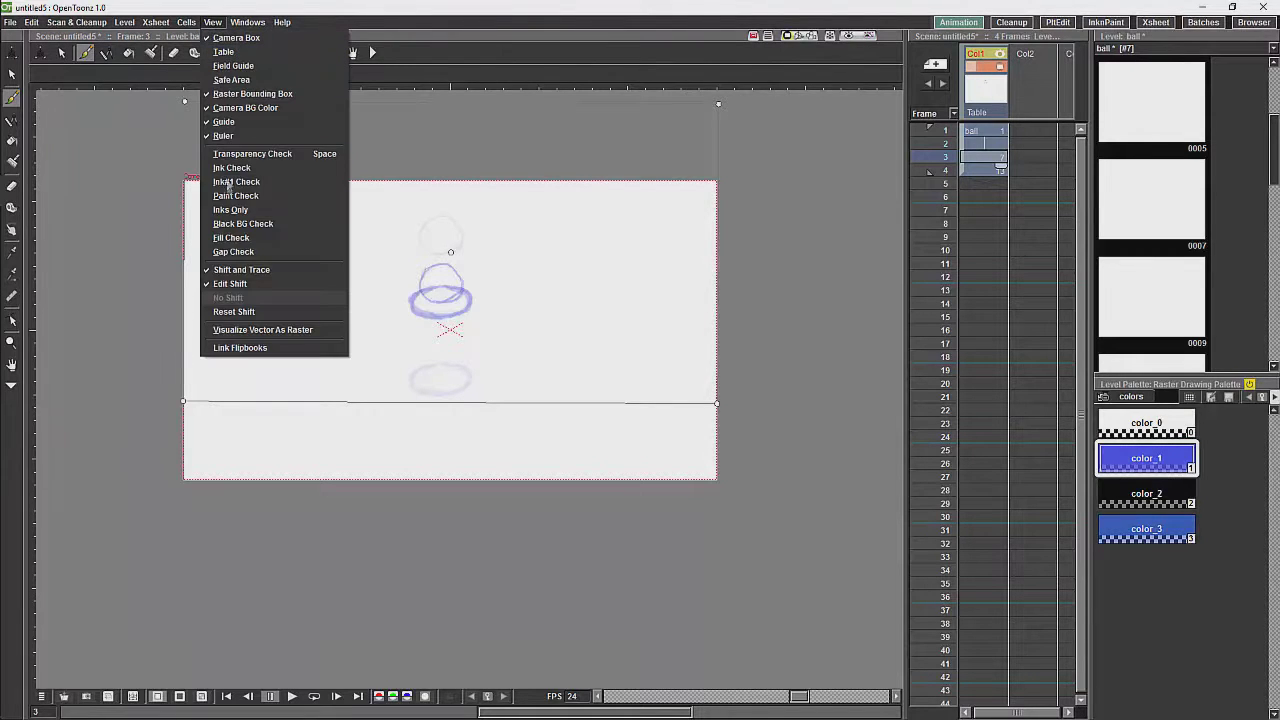
{"action": "left_click", "coordinate": [244, 312]}
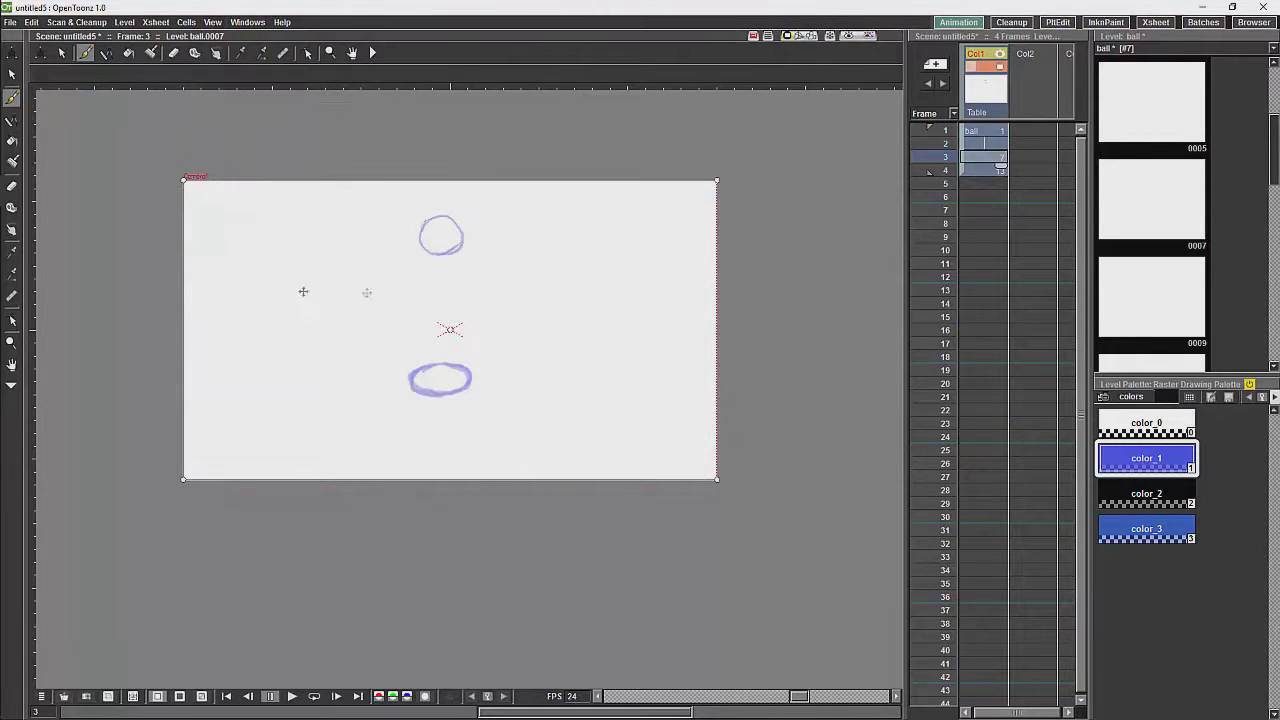
Step: Shift the round ball's ghost down to just below its original position and trace it with the brush on frame 3
{"action": "left_click_drag", "start_coordinate": [459, 238], "coordinate": [460, 273]}
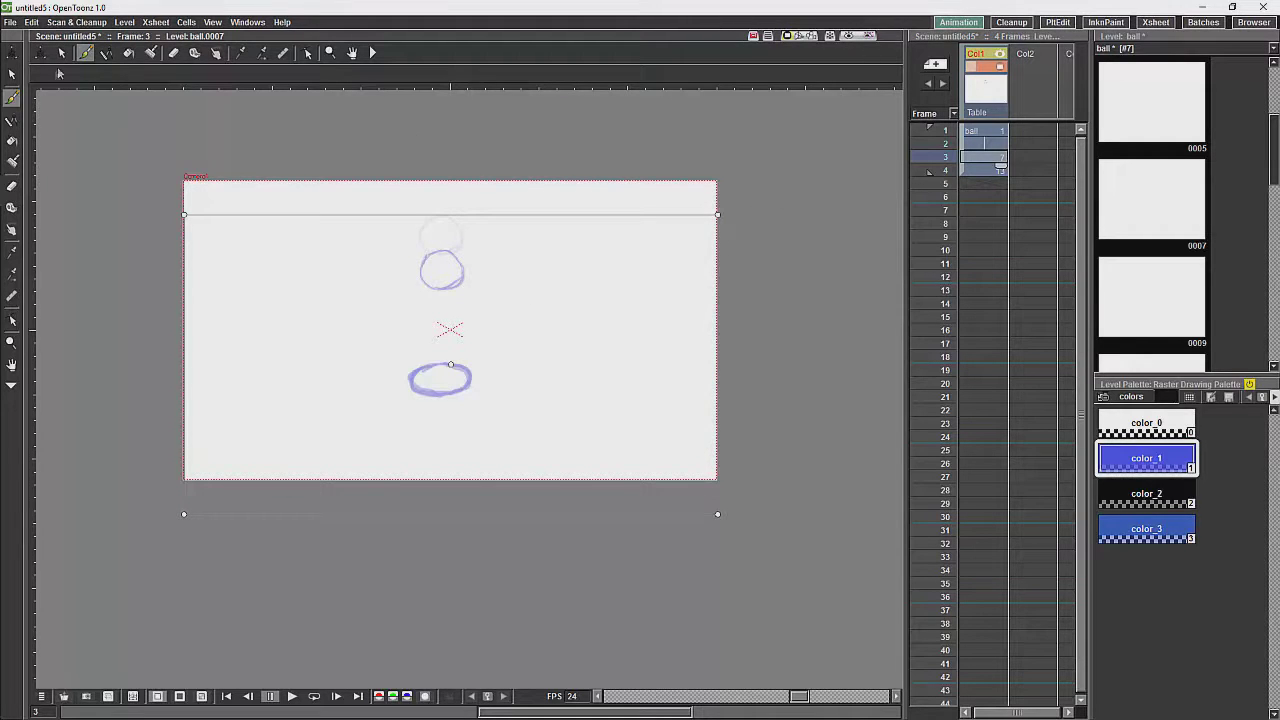
{"action": "left_click", "coordinate": [85, 55]}
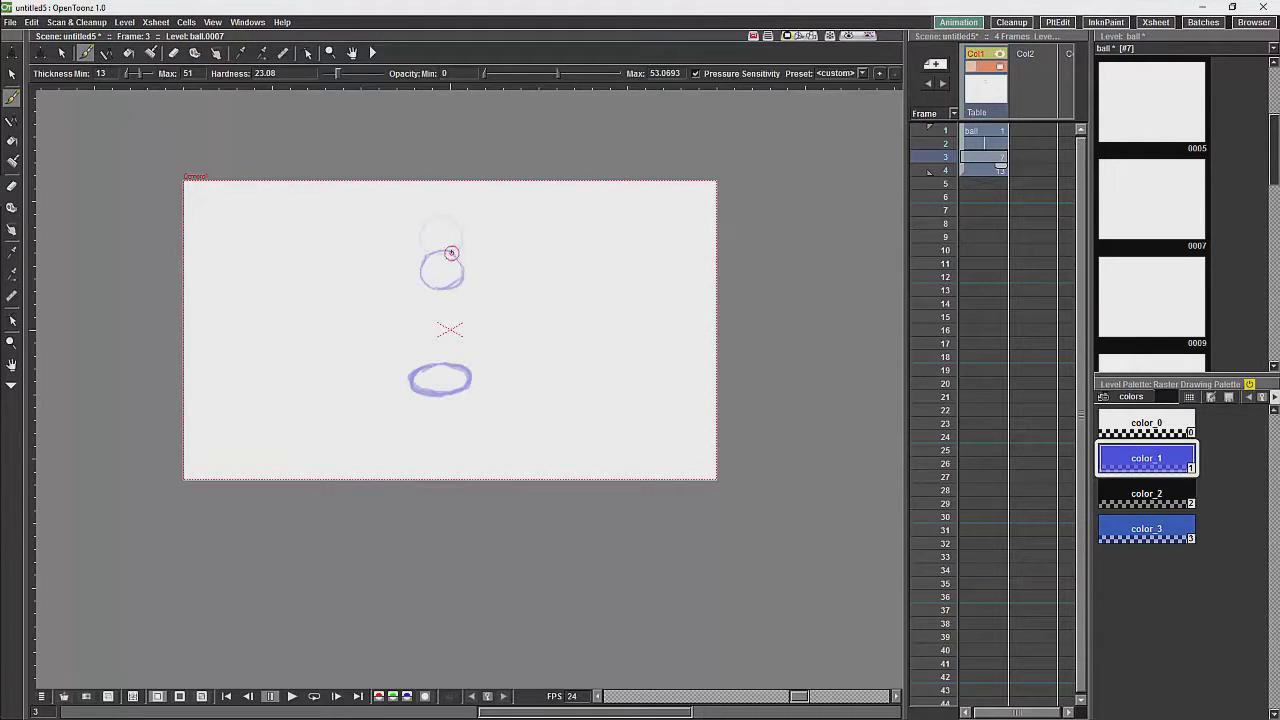
{"action": "mouse_move", "coordinate": [444, 250]}
{"action": "left_mouse_down"}
{"action": "mouse_move", "coordinate": [424, 284]}
{"action": "mouse_move", "coordinate": [444, 288]}
{"action": "mouse_move", "coordinate": [458, 269]}
{"action": "mouse_move", "coordinate": [445, 249]}
{"action": "left_mouse_up"}
Step: Turn off Shift and Trace from frame 2 and go to frame 1
{"action": "mouse_move", "coordinate": [945, 162]}
{"action": "left_mouse_down"}
{"action": "mouse_move", "coordinate": [945, 140]}
{"action": "mouse_move", "coordinate": [944, 175]}
{"action": "mouse_move", "coordinate": [945, 143]}
{"action": "left_mouse_up"}
{"action": "left_click", "coordinate": [212, 22]}
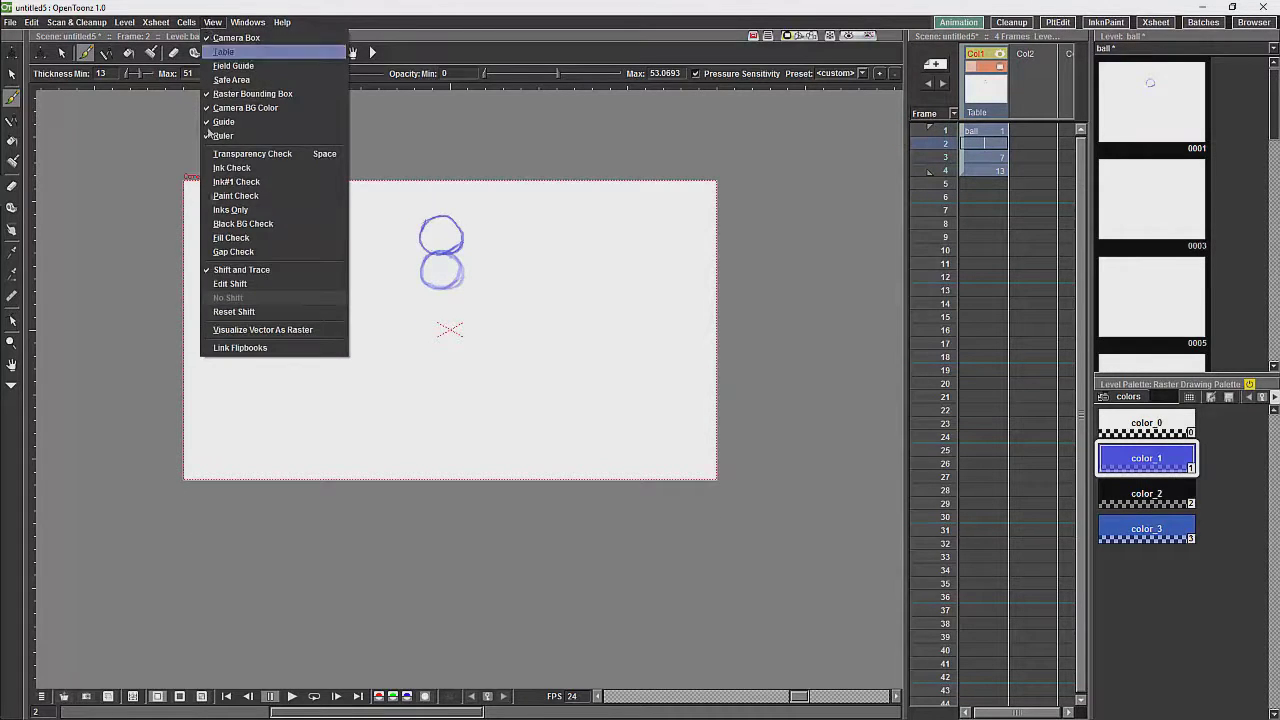
{"action": "left_click", "coordinate": [241, 269]}
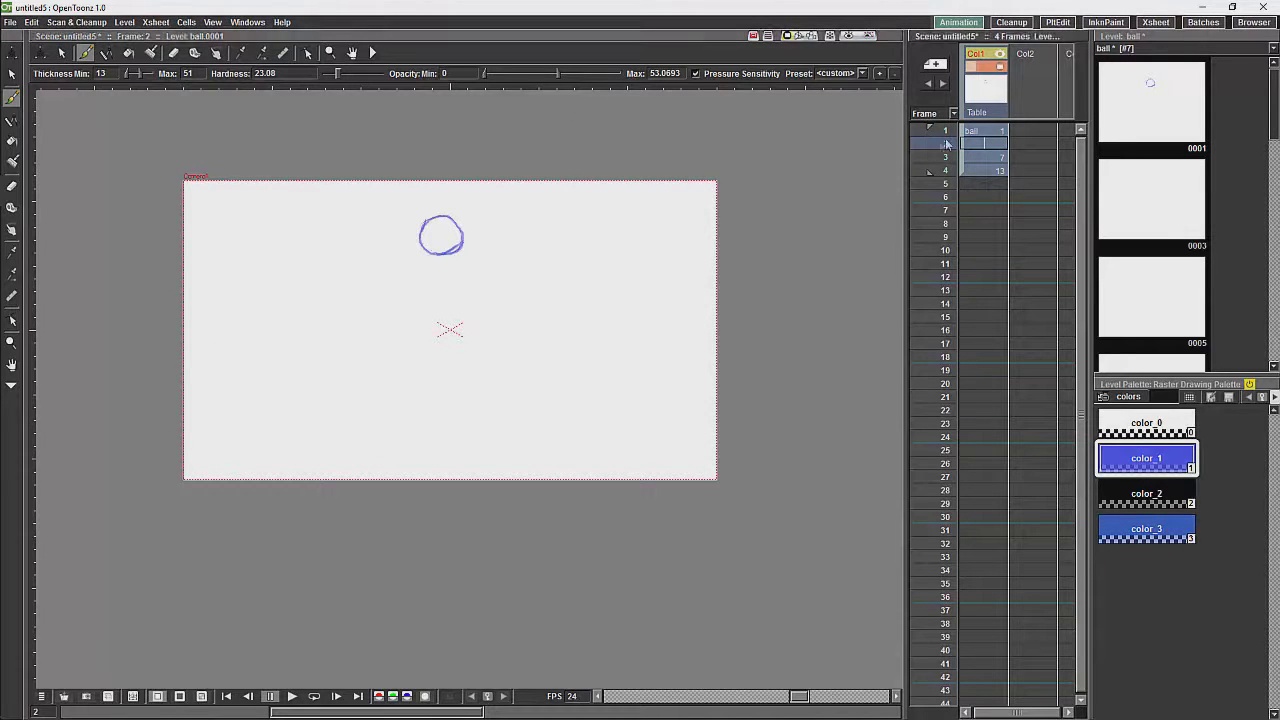
{"action": "mouse_move", "coordinate": [935, 145]}
{"action": "left_mouse_down"}
{"action": "mouse_move", "coordinate": [932, 172]}
{"action": "mouse_move", "coordinate": [935, 131]}
{"action": "left_mouse_up"}
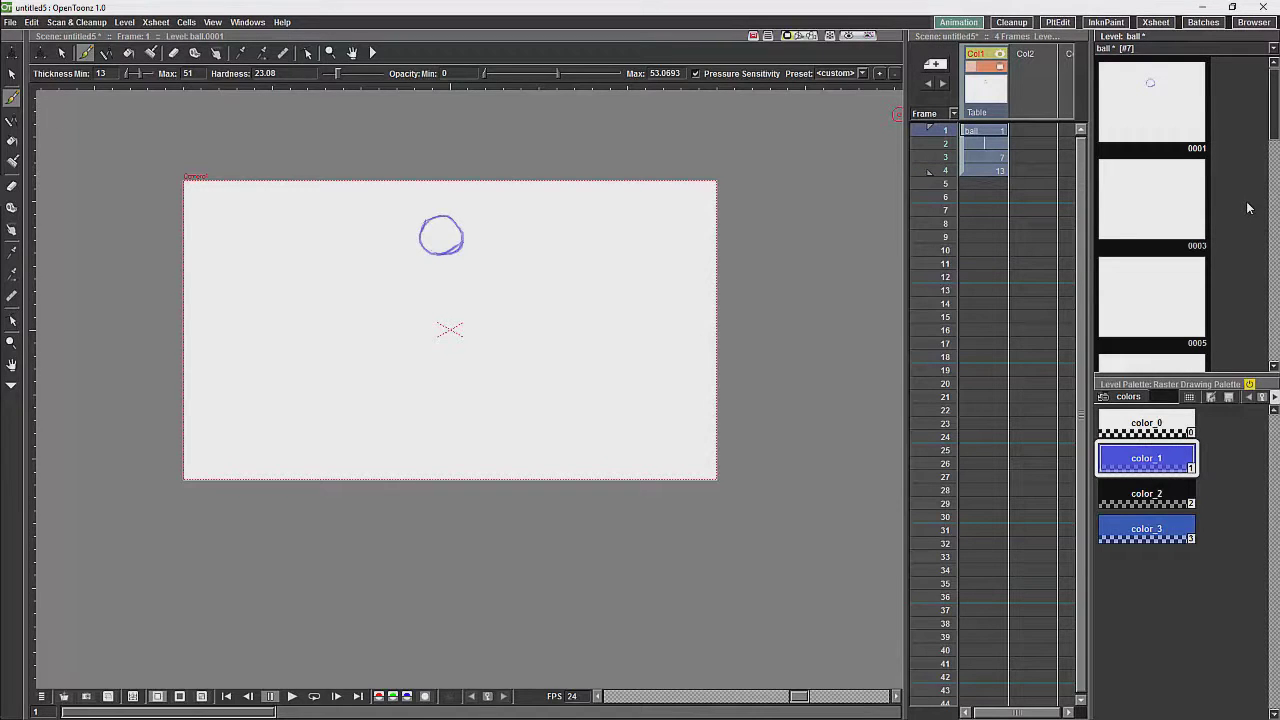
Step: Open drawing 0013 and try out relative onion skin on the drawings before and after it, clearing all markers
{"action": "left_click_drag", "start_coordinate": [1275, 125], "coordinate": [1266, 241]}
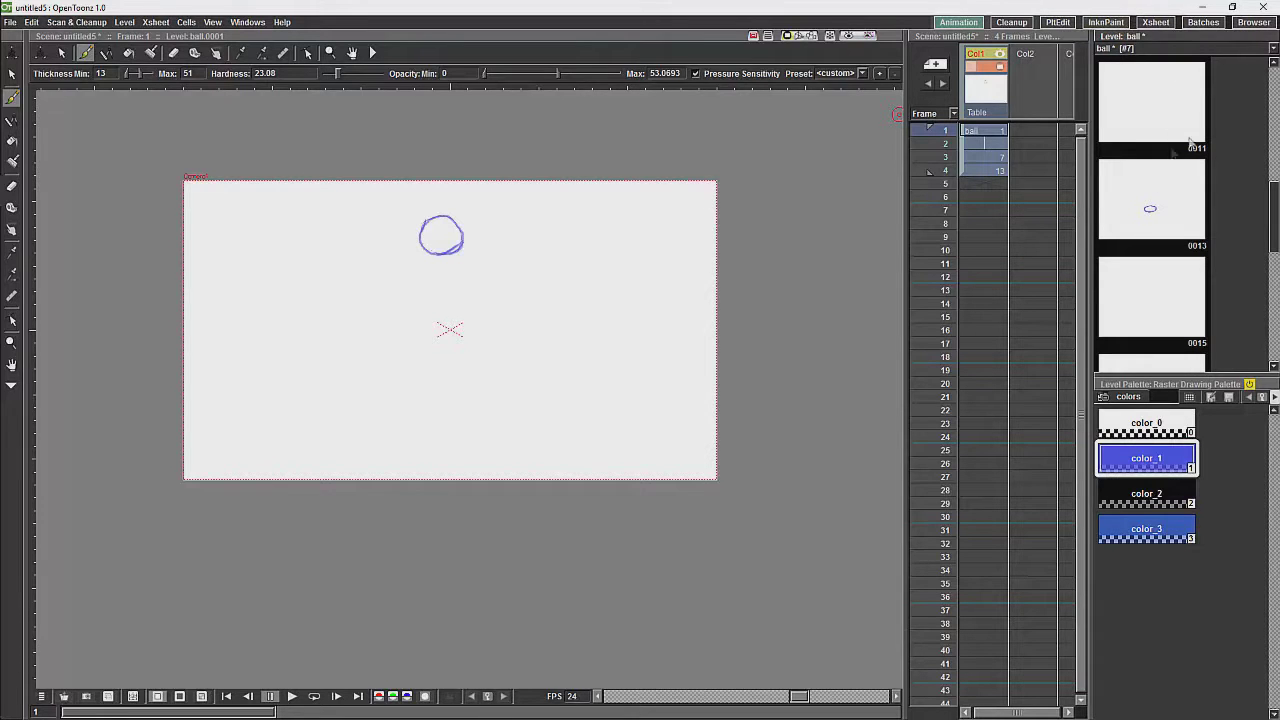
{"action": "left_click", "coordinate": [1163, 190]}
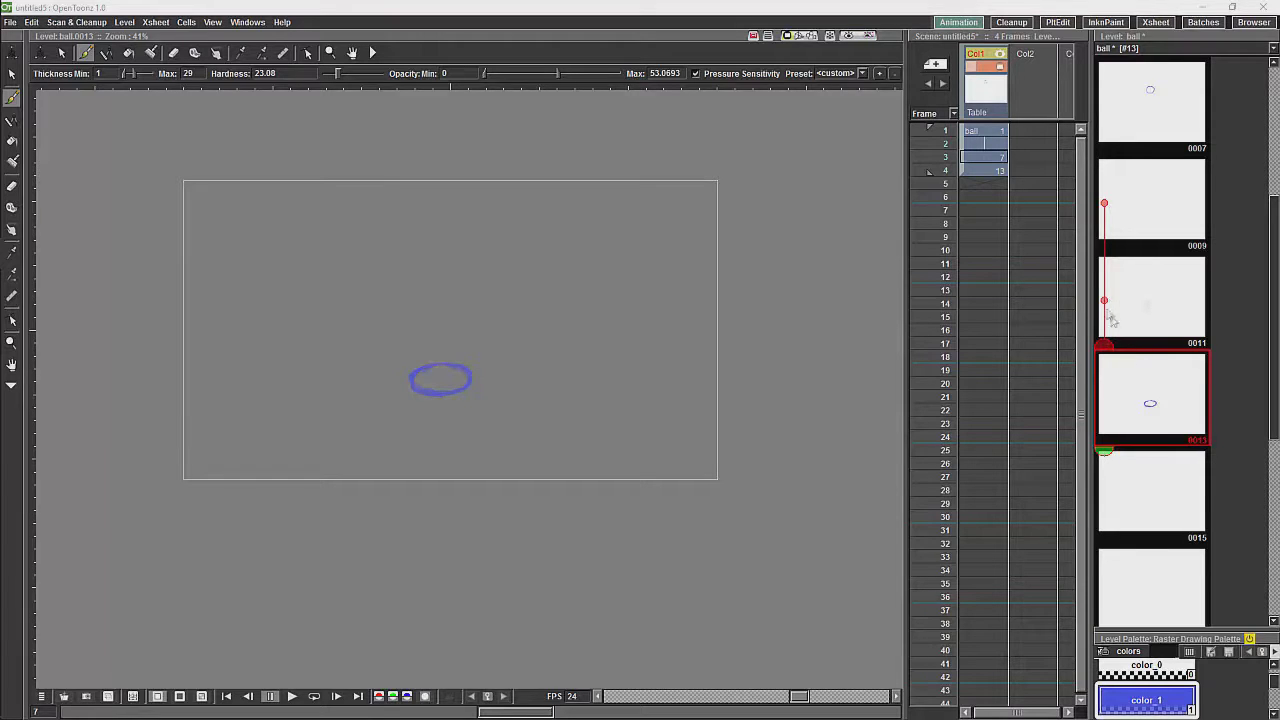
{"action": "left_click", "coordinate": [1104, 205]}
{"action": "left_click", "coordinate": [1104, 302]}
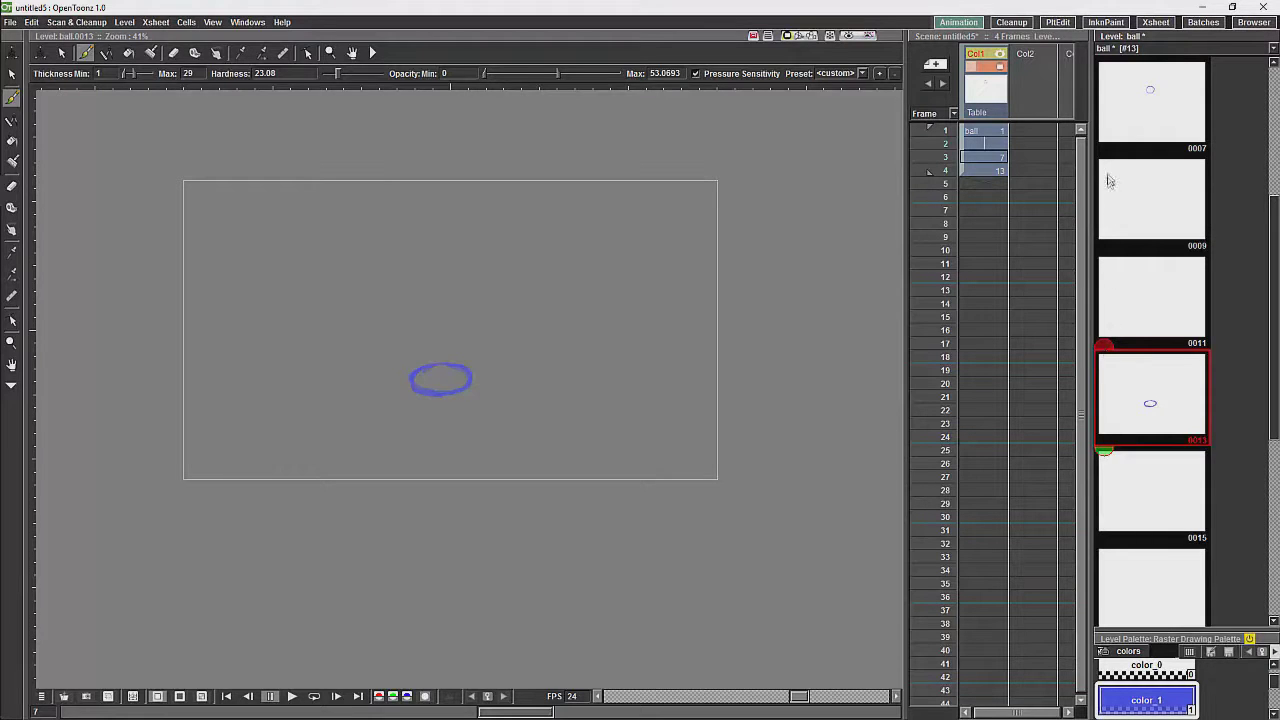
{"action": "left_click", "coordinate": [1106, 348]}
{"action": "left_click_drag", "start_coordinate": [1106, 326], "coordinate": [1120, 130]}
{"action": "left_click_drag", "start_coordinate": [1108, 345], "coordinate": [1116, 111]}
{"action": "left_click_drag", "start_coordinate": [1108, 459], "coordinate": [1105, 580]}
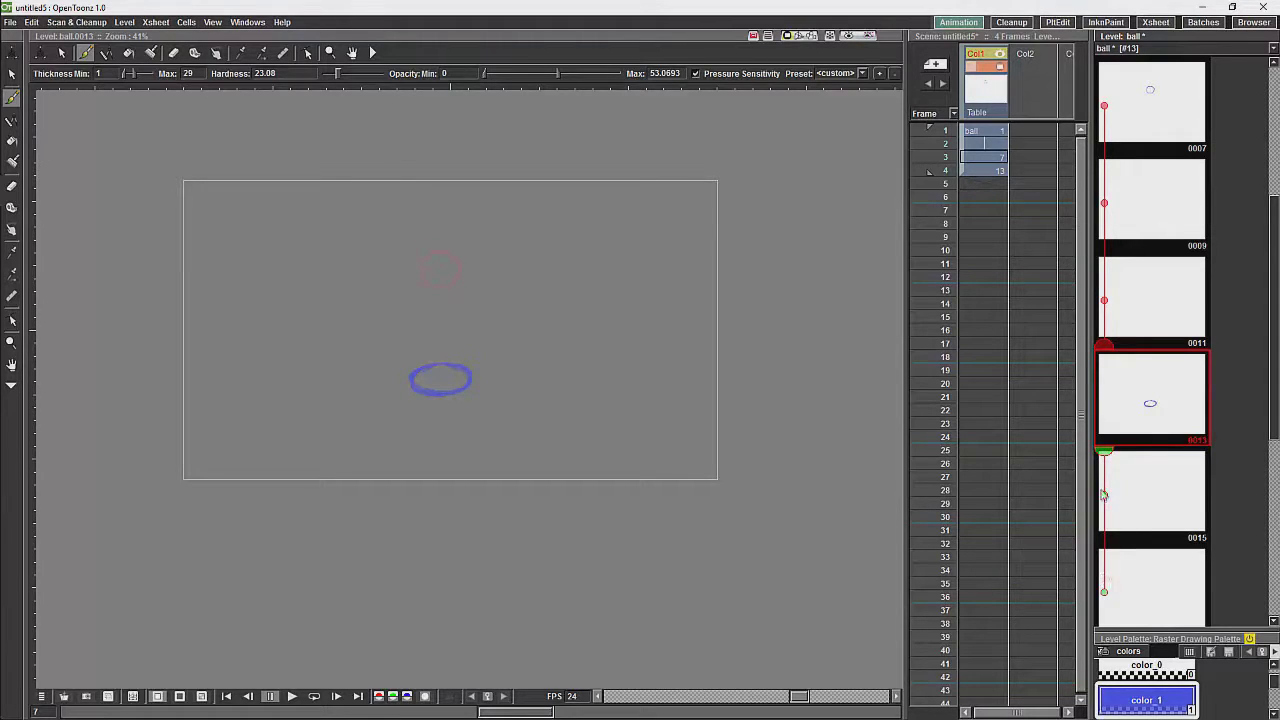
{"action": "left_click", "coordinate": [1105, 593]}
{"action": "left_click", "coordinate": [1104, 300]}
{"action": "left_click", "coordinate": [1104, 106]}
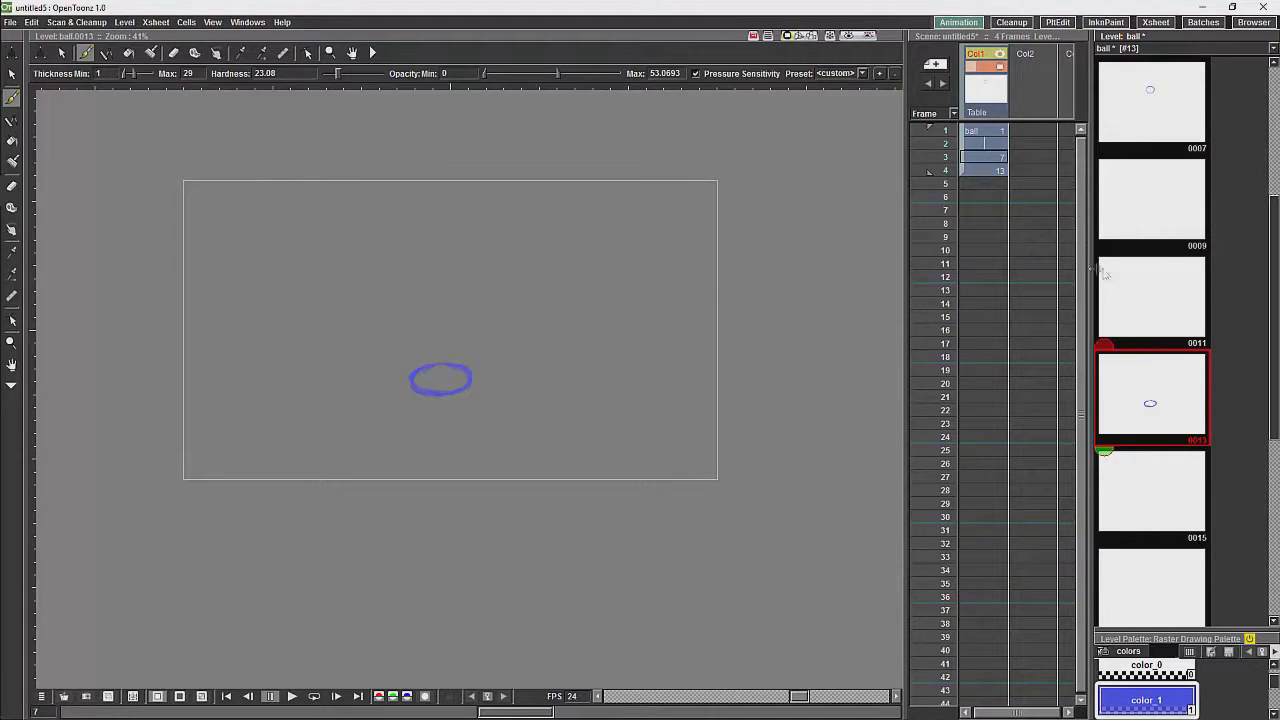
Step: Set fixed onion skins on drawings 0001 and 0007 and draw the in-between balls on drawings 0003 and 0005
{"action": "scroll", "coordinate": [1275, 270], "scroll_direction": "up", "scroll_amount": 1}
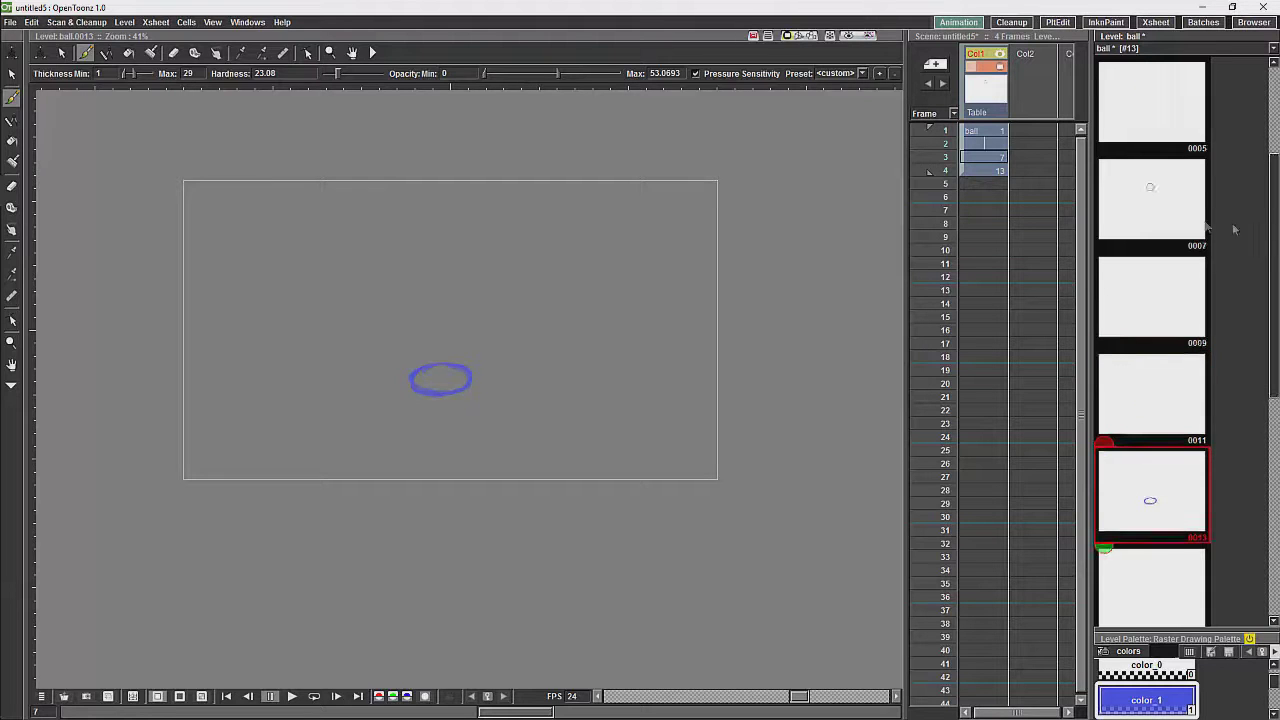
{"action": "left_click_drag", "start_coordinate": [1275, 195], "coordinate": [1275, 143]}
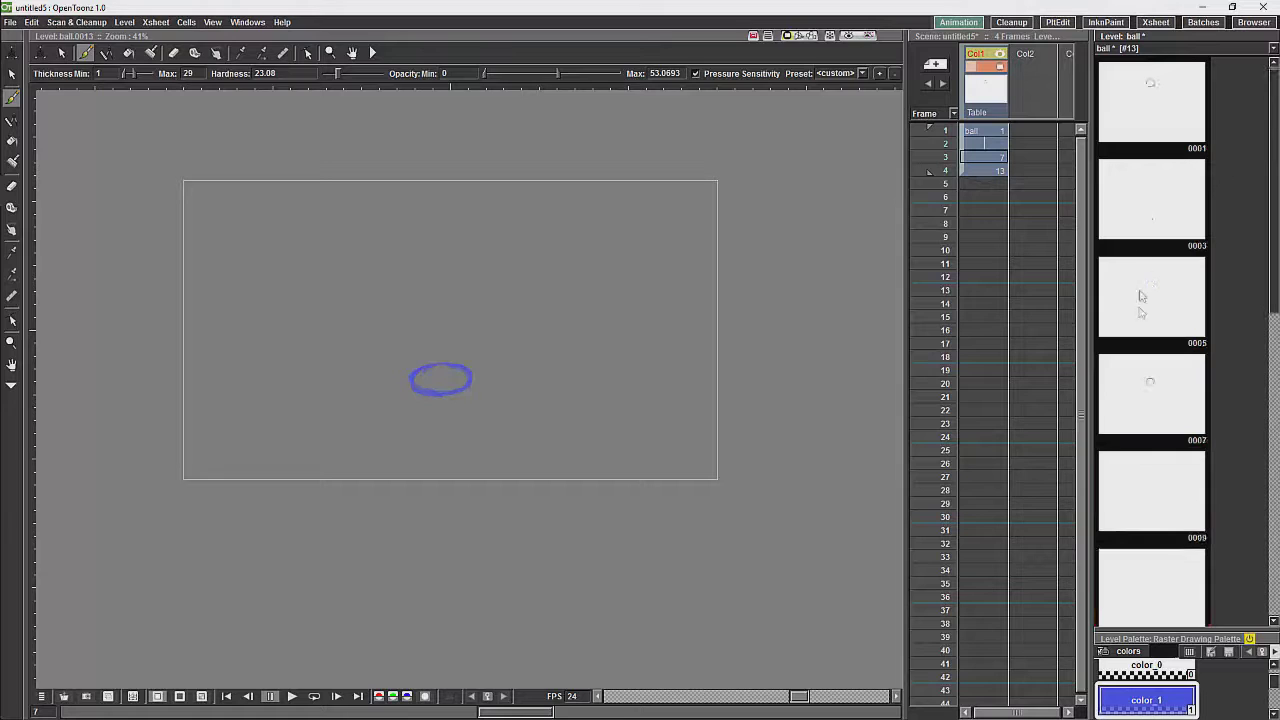
{"action": "left_click", "coordinate": [1148, 378]}
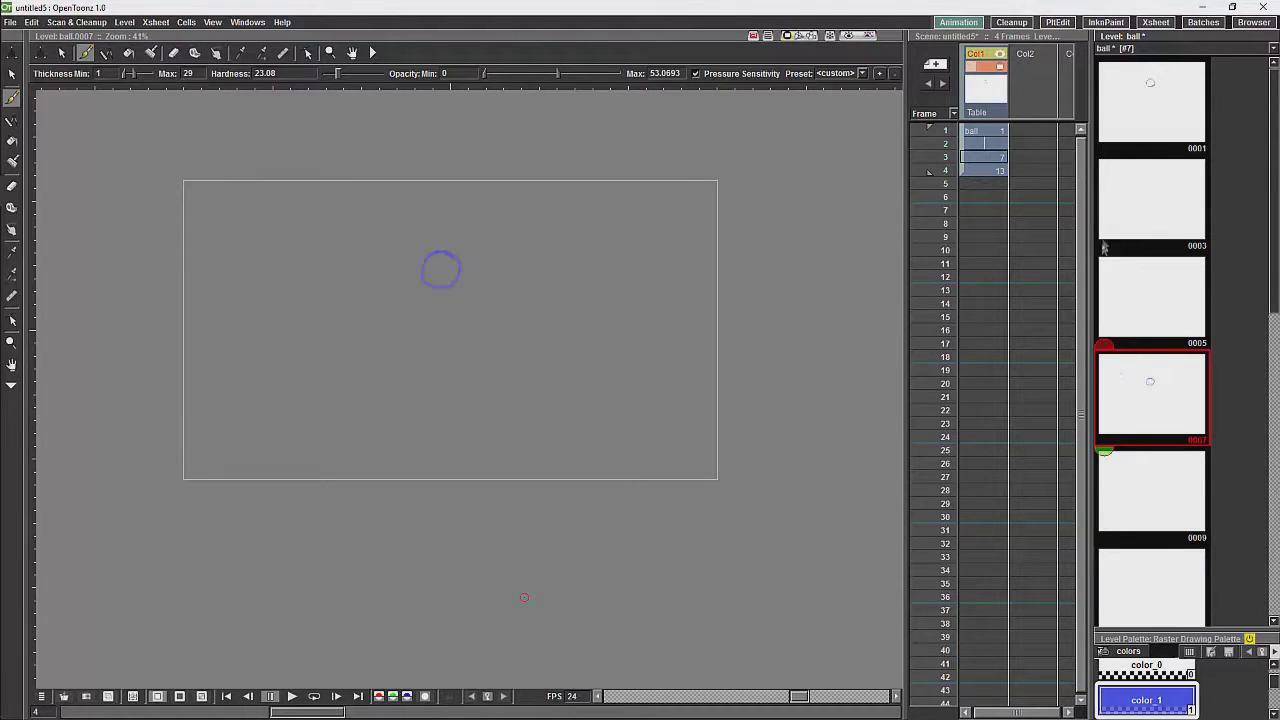
{"action": "left_click", "coordinate": [1098, 106]}
{"action": "left_click", "coordinate": [1146, 218]}
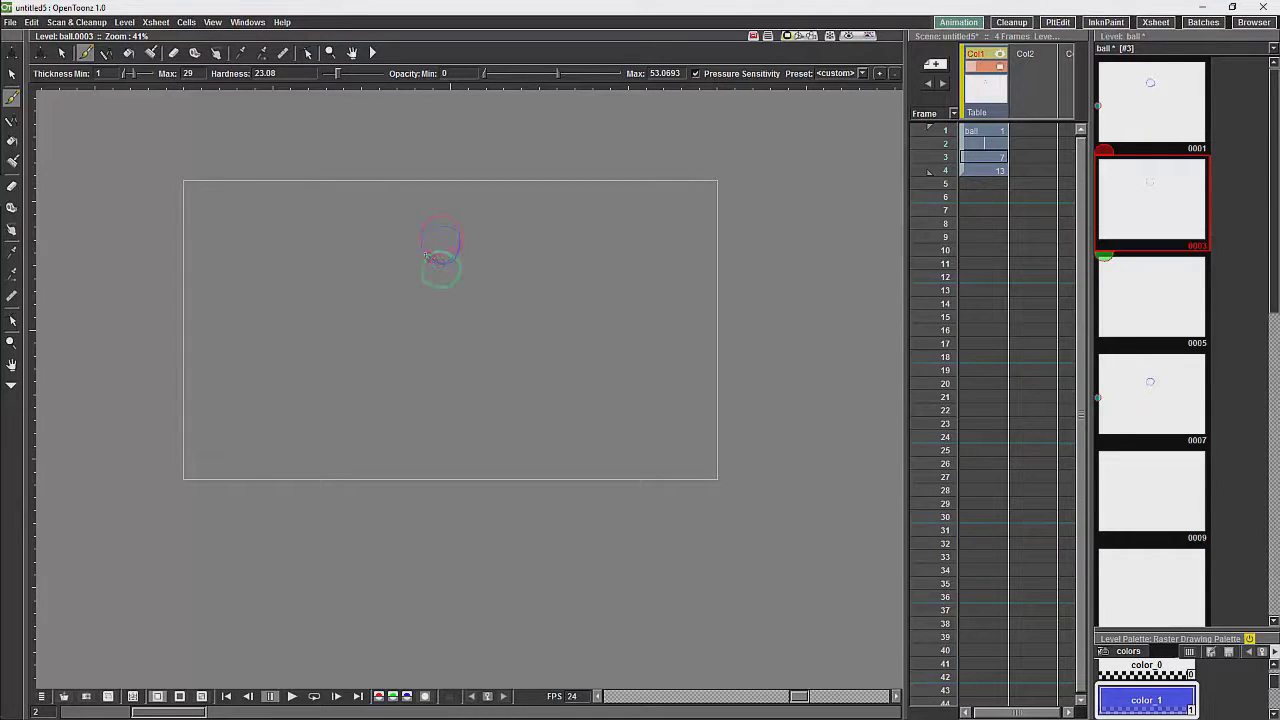
{"action": "left_click", "coordinate": [1120, 288]}
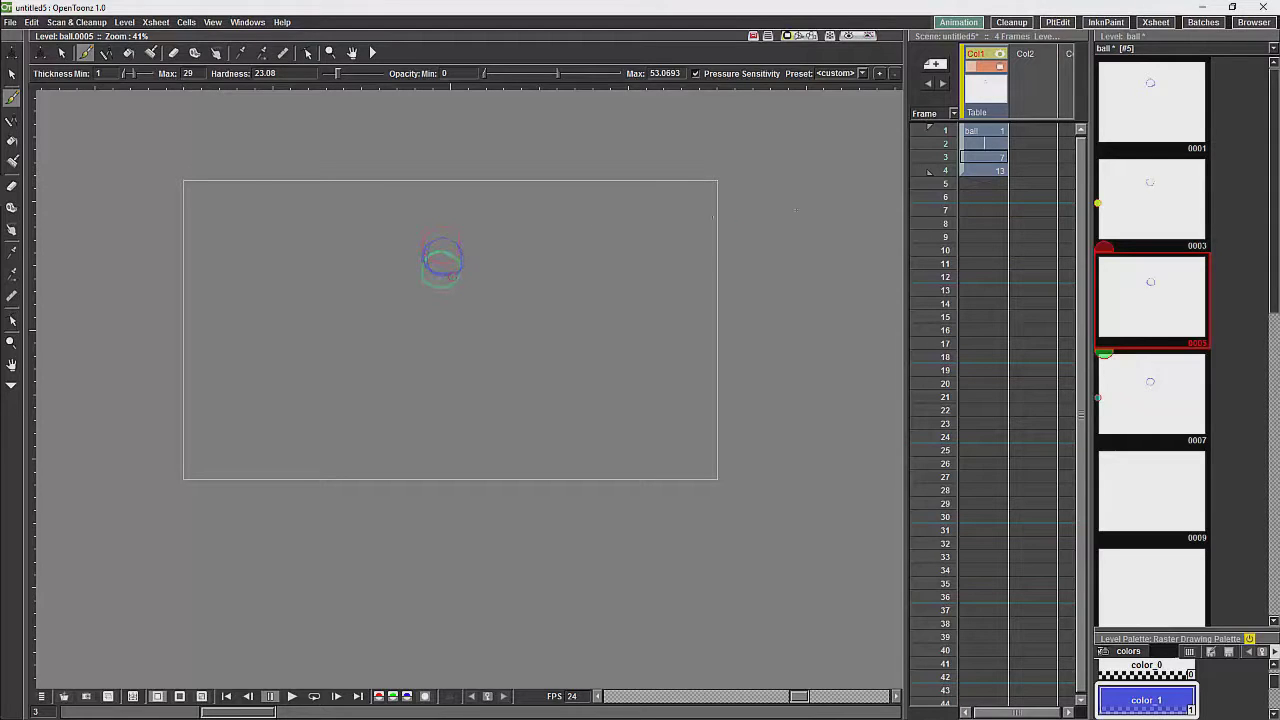
Step: Extend the relative onion skin to two drawings before and after, and draw the in-between balls on drawings 0009 and 0011
{"action": "left_click_drag", "start_coordinate": [1103, 247], "coordinate": [1112, 116]}
{"action": "left_click", "coordinate": [1159, 487]}
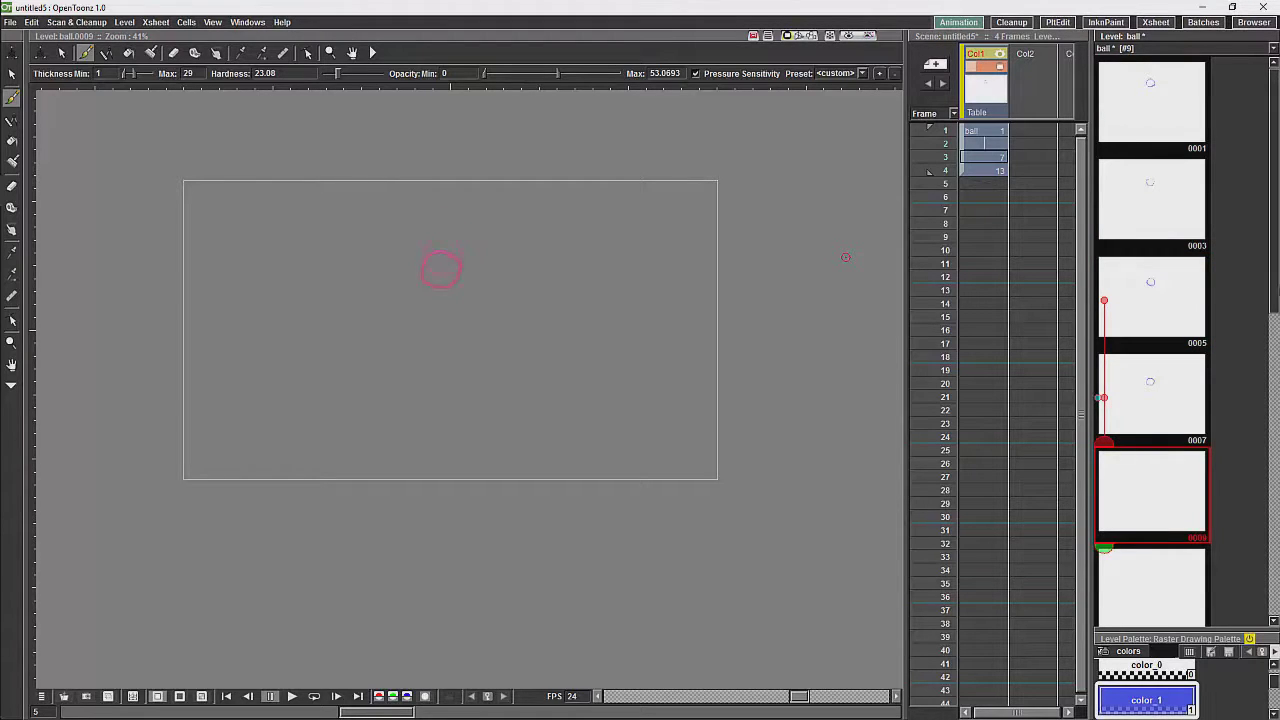
{"action": "scroll", "coordinate": [1276, 296], "scroll_direction": "down", "scroll_amount": 1}
{"action": "scroll", "coordinate": [1276, 355], "scroll_direction": "down", "scroll_amount": 1}
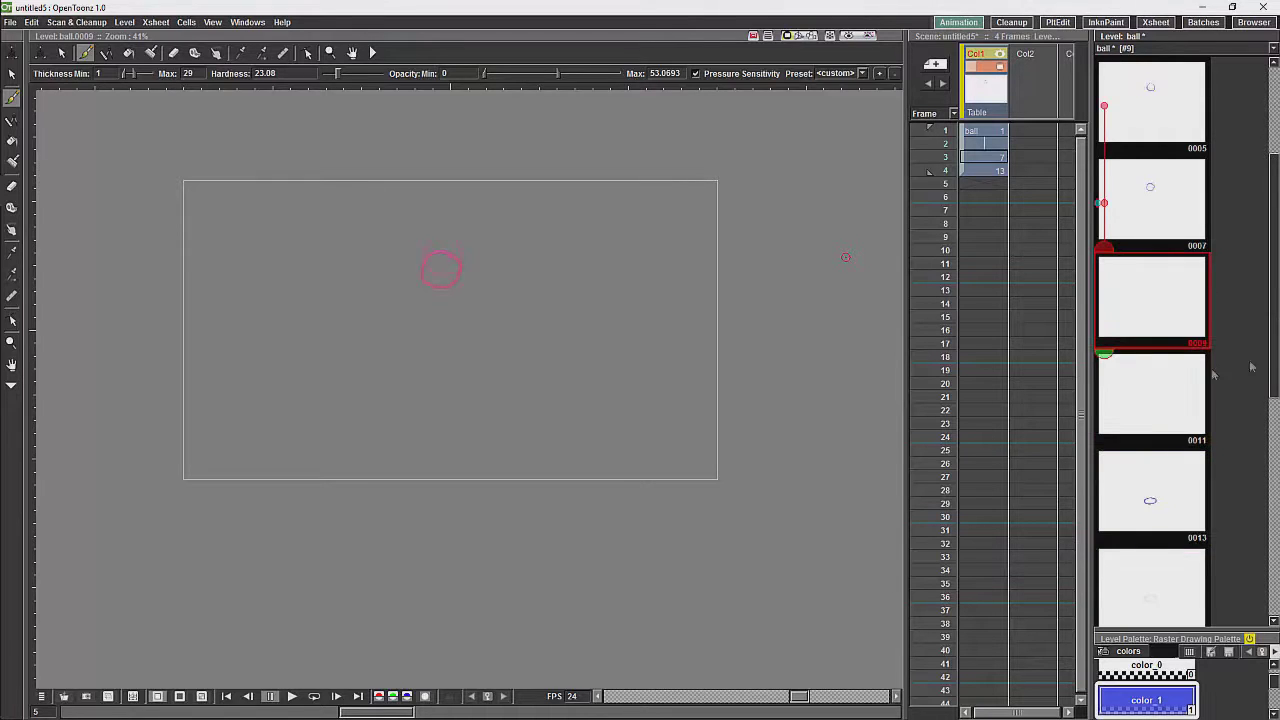
{"action": "left_click", "coordinate": [1104, 495]}
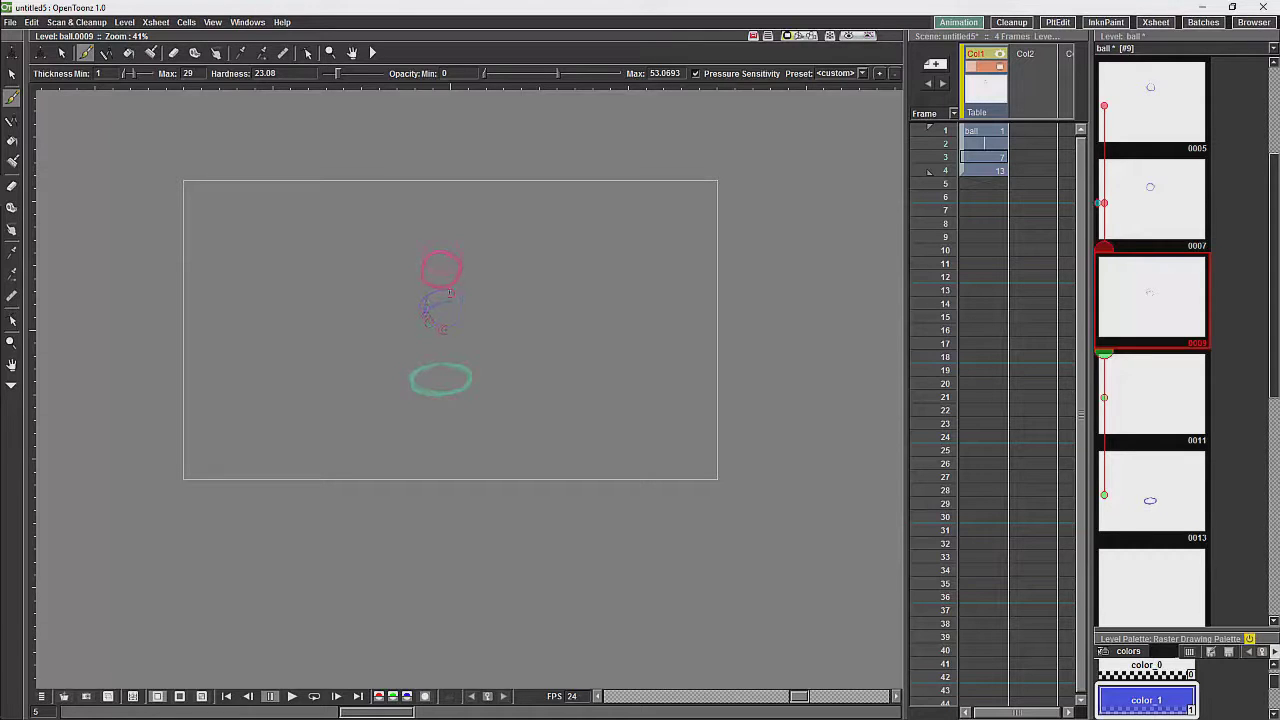
{"action": "left_click", "coordinate": [1138, 405]}
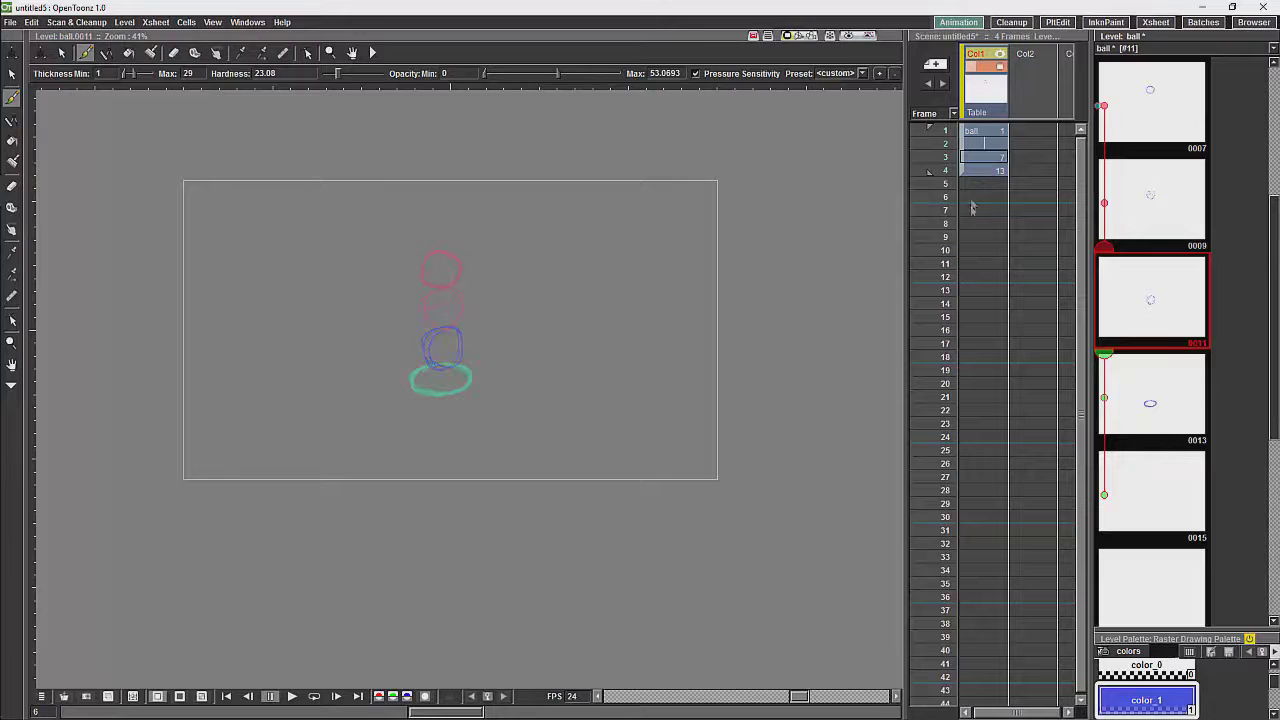
Step: Move drawing 0013 from frame 4 to frame 13 in the first column
{"action": "left_click", "coordinate": [986, 174]}
{"action": "left_click_drag", "start_coordinate": [982, 177], "coordinate": [970, 291]}
{"action": "double_click", "coordinate": [975, 157]}
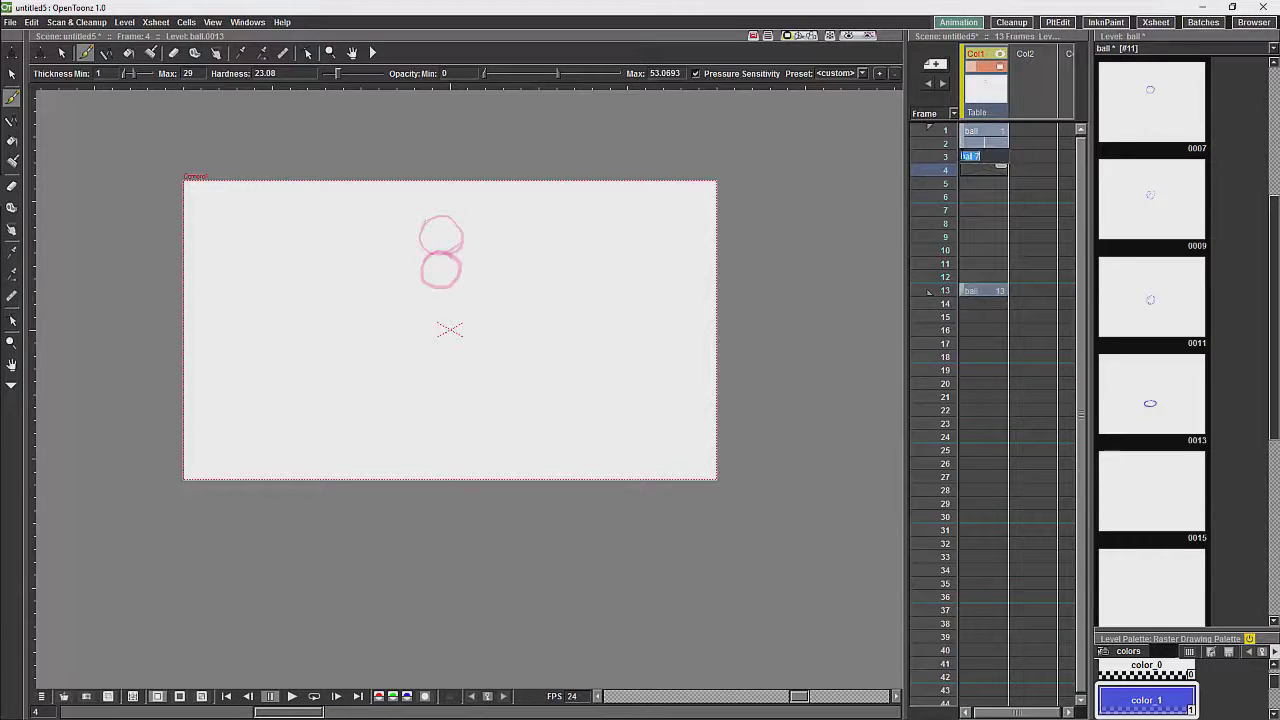
{"action": "left_click", "coordinate": [971, 184]}
{"action": "left_click_drag", "start_coordinate": [962, 146], "coordinate": [962, 160]}
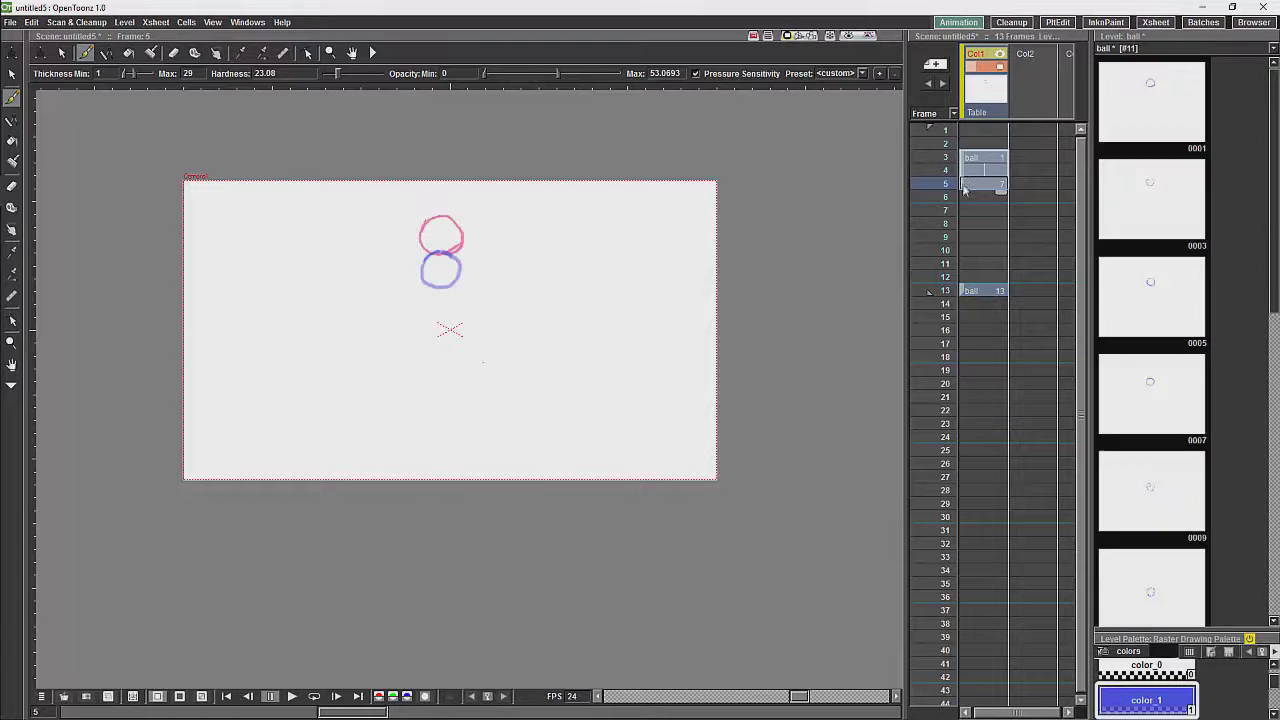
{"action": "key", "text": "ctrl+z"}
Step: Move drawing 0007 to frame 7 and place drawings 0003 and 0005 in frames 3 and 4 of the first column
{"action": "left_click", "coordinate": [969, 158]}
{"action": "left_click_drag", "start_coordinate": [962, 158], "coordinate": [962, 211]}
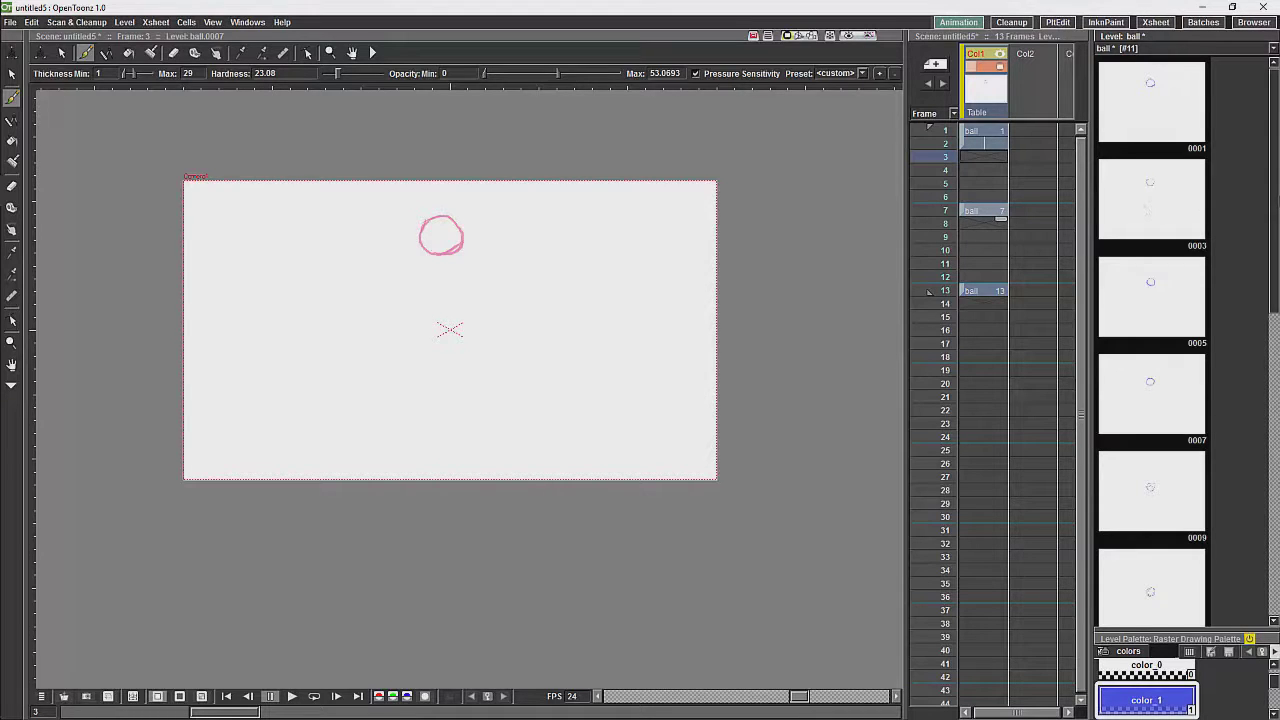
{"action": "left_click", "coordinate": [1128, 225]}
{"action": "left_click", "coordinate": [1142, 305], "text": "shift"}
{"action": "left_click_drag", "start_coordinate": [1108, 210], "coordinate": [983, 160]}
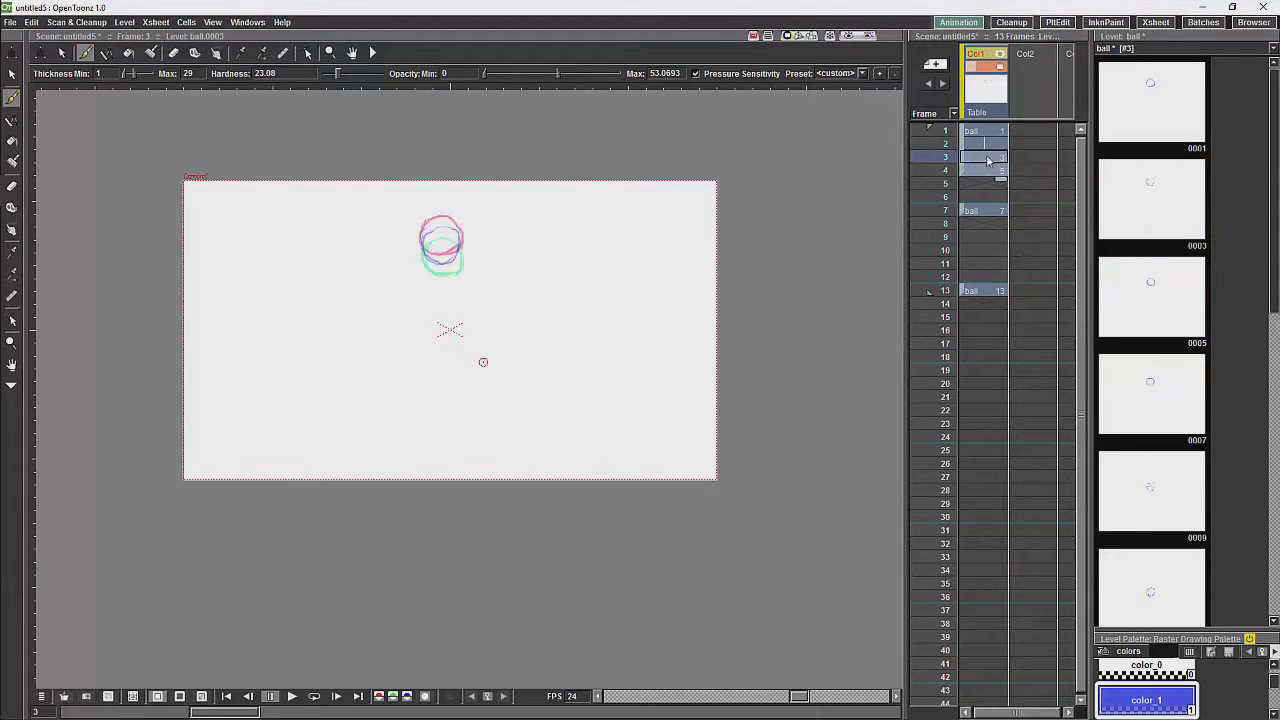
{"action": "right_click", "coordinate": [985, 157]}
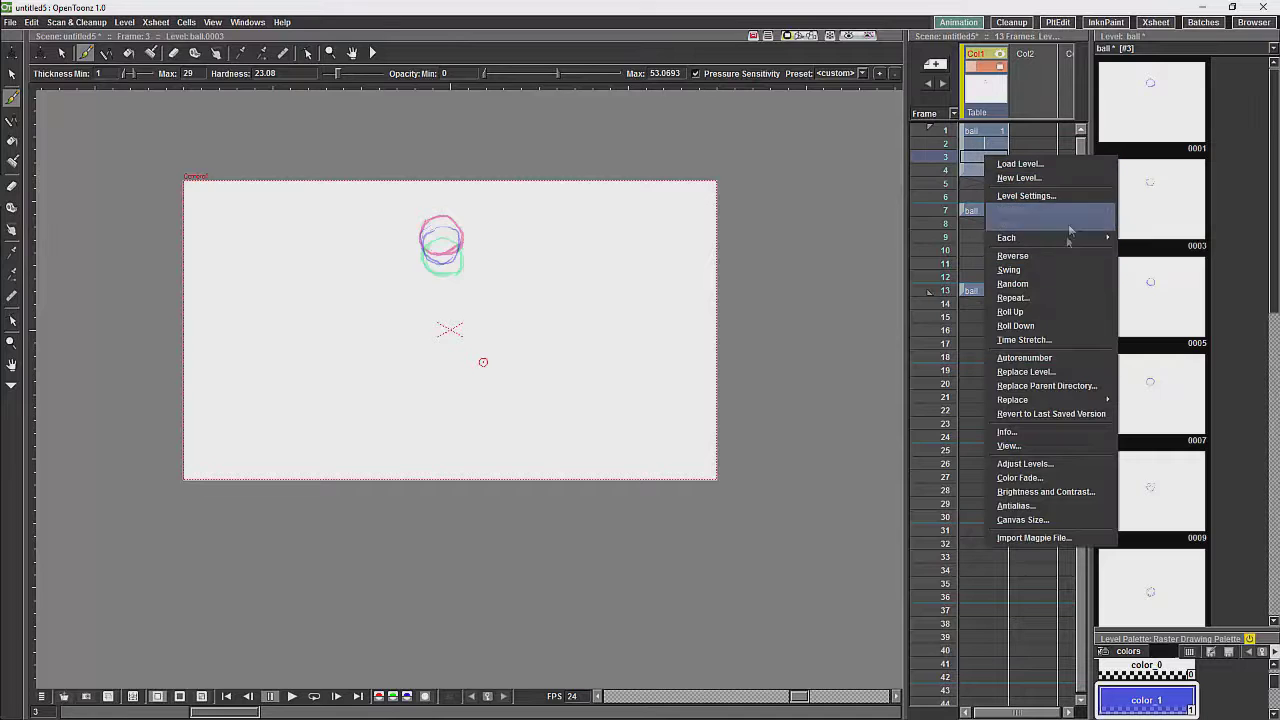
{"action": "left_click", "coordinate": [1045, 358]}
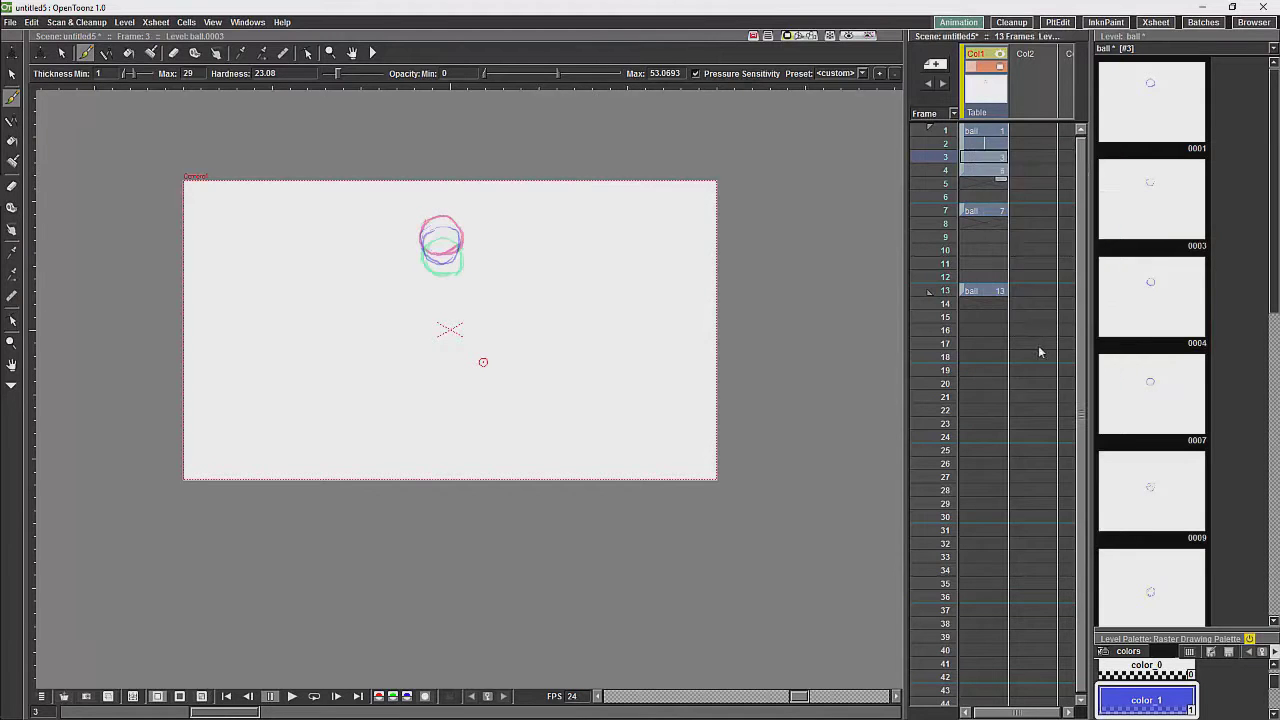
{"action": "left_click", "coordinate": [1003, 177]}
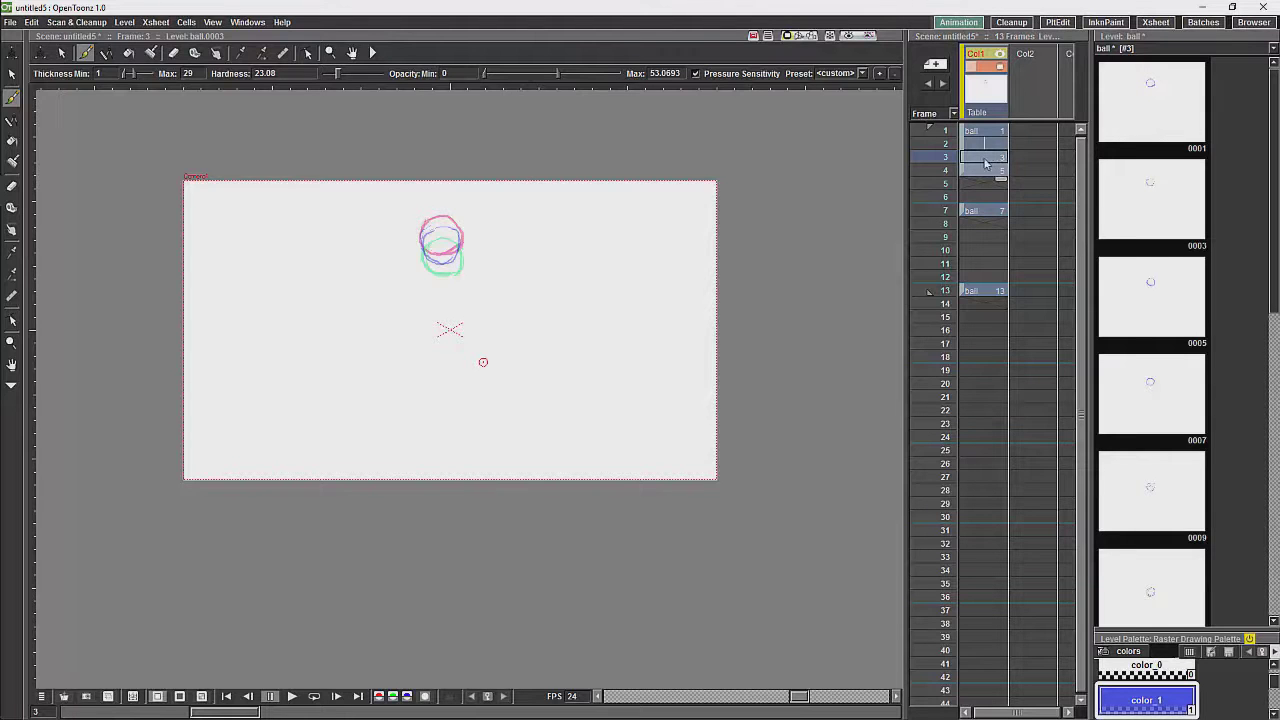
Step: Reframe the cells of drawings 0003 and 0005 on 2's and move drawing 0007 to frame 7
{"action": "right_click", "coordinate": [986, 163]}
{"action": "mouse_move", "coordinate": [1086, 213]}
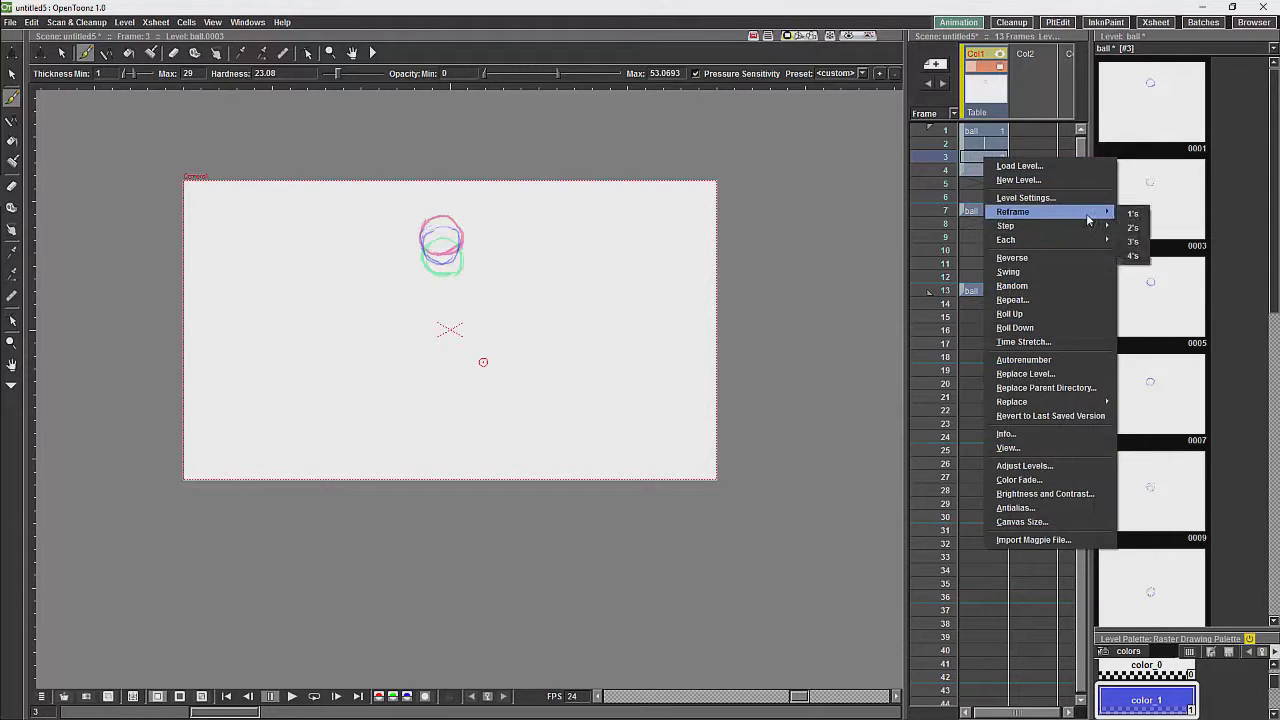
{"action": "left_click", "coordinate": [1133, 227]}
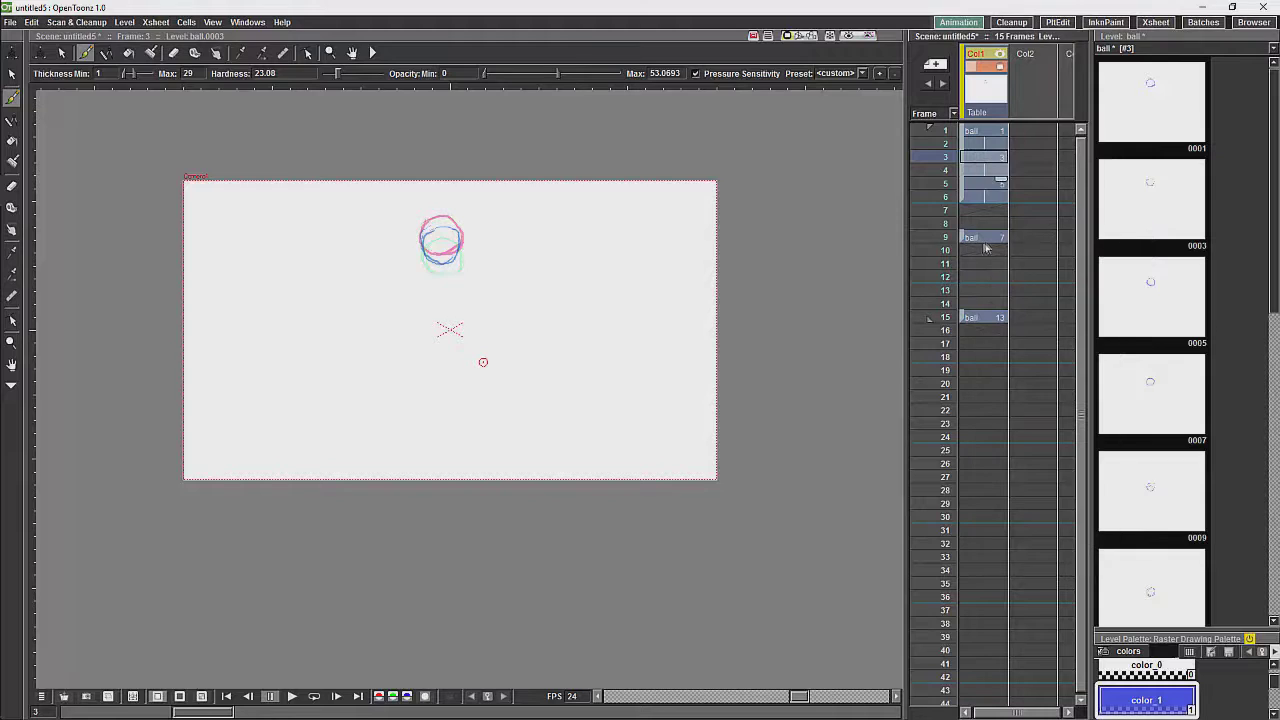
{"action": "left_click_drag", "start_coordinate": [964, 238], "coordinate": [964, 212]}
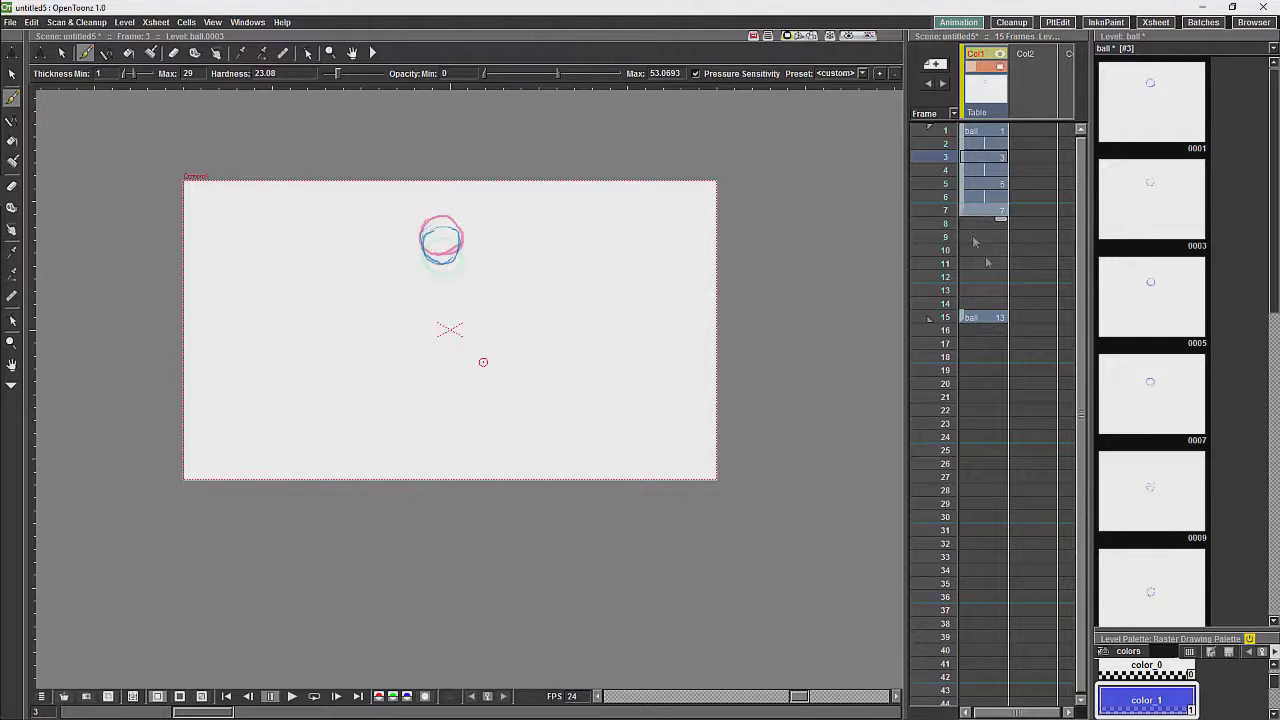
Step: Place drawings 0009 and 0011 in frames 8 and 9 of the first column
{"action": "left_click", "coordinate": [1156, 404]}
{"action": "left_click", "coordinate": [1160, 515]}
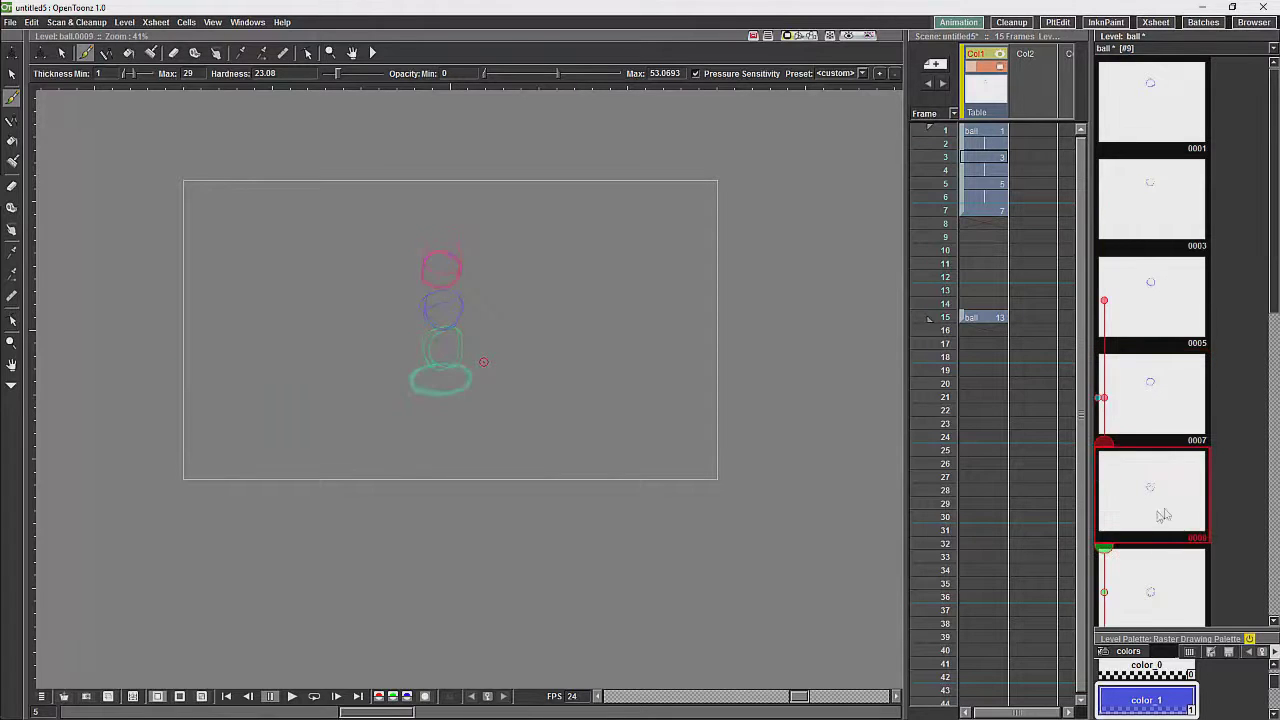
{"action": "scroll", "coordinate": [1272, 290], "scroll_direction": "down", "scroll_amount": 1}
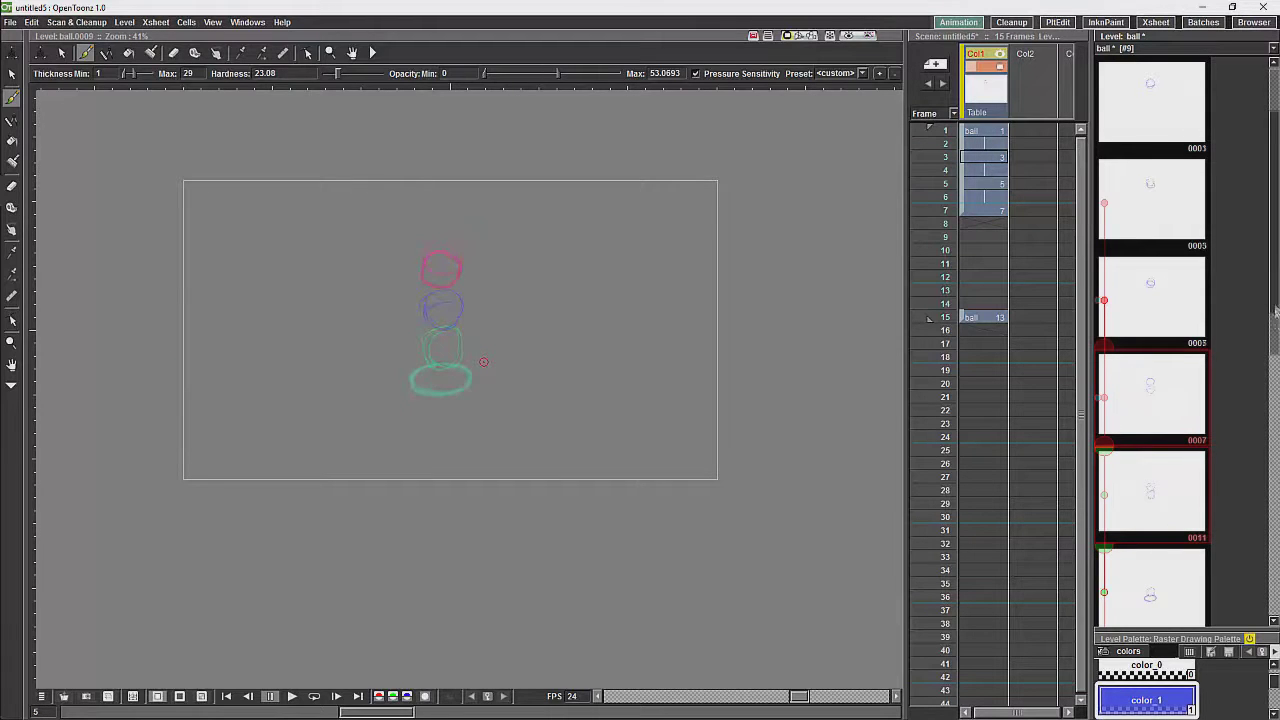
{"action": "left_click", "coordinate": [1165, 505], "text": "shift"}
{"action": "left_click_drag", "start_coordinate": [1115, 380], "coordinate": [980, 236]}
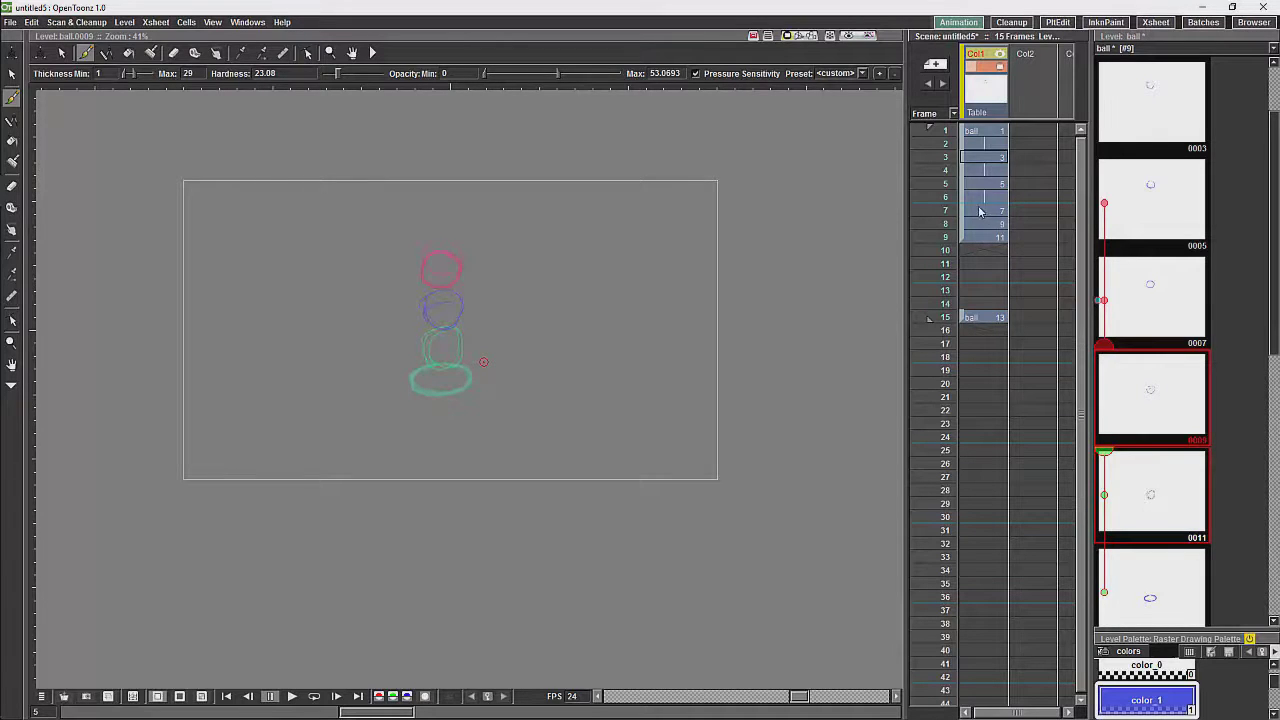
Step: Reframe the cells of drawings 0007, 0009 and 0011 on 2's
{"action": "left_click", "coordinate": [986, 212]}
{"action": "right_click", "coordinate": [987, 214]}
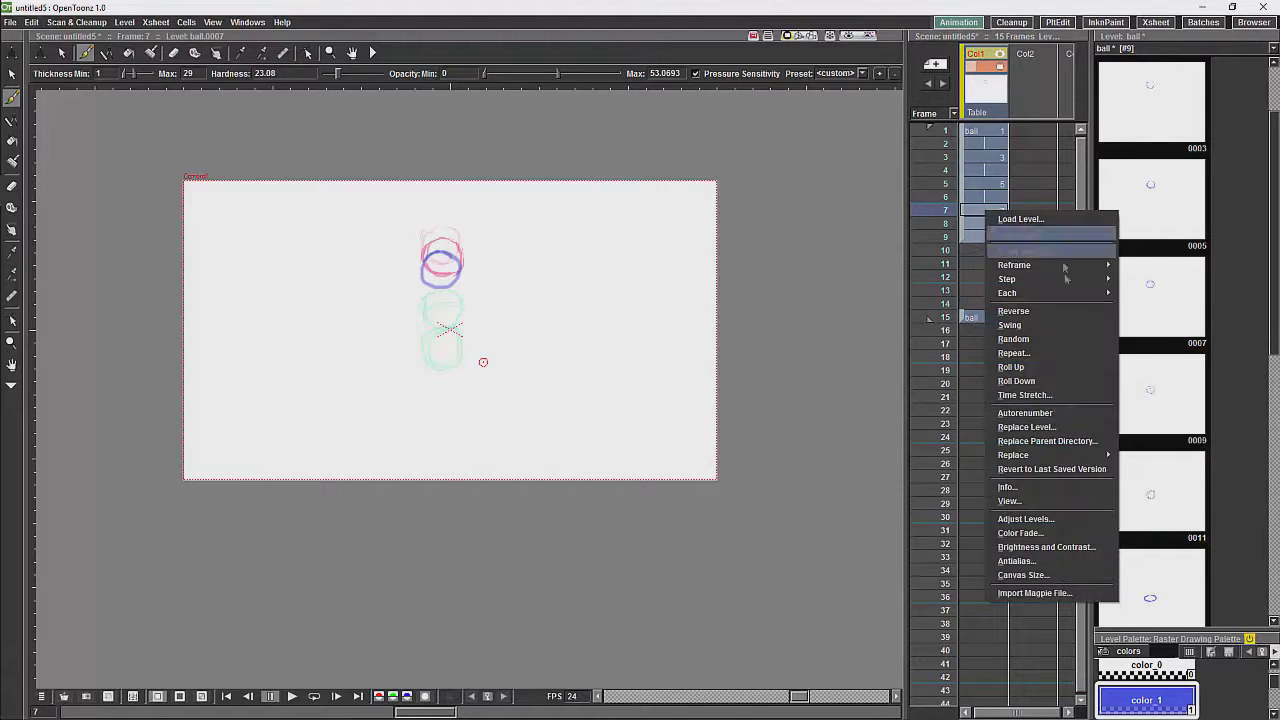
{"action": "mouse_move", "coordinate": [1110, 265]}
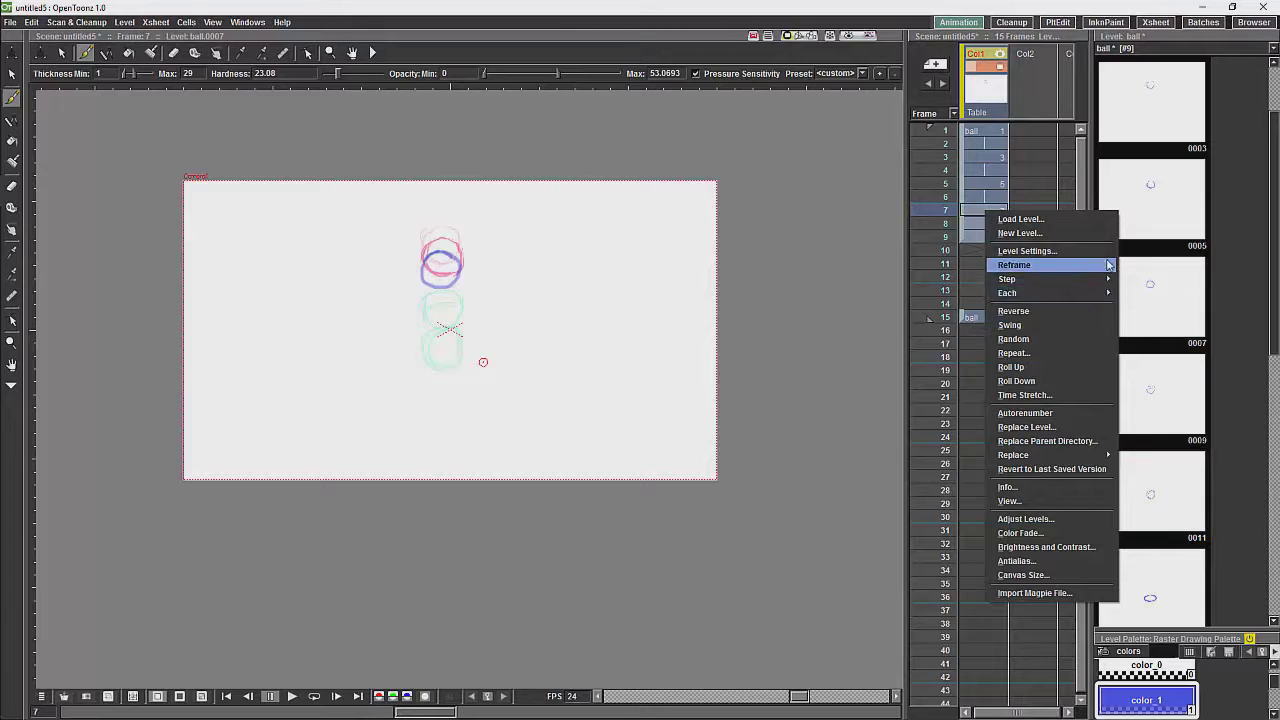
{"action": "left_click", "coordinate": [1138, 280]}
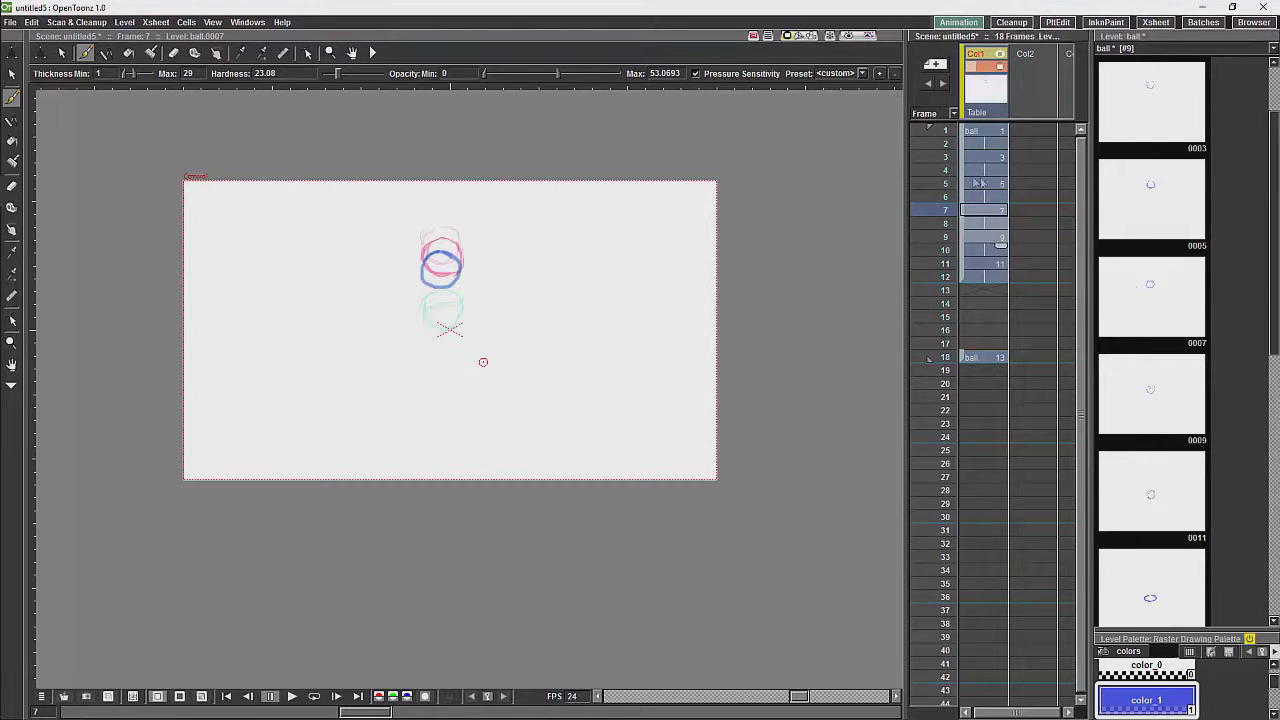
Step: Scrub through frames 1 to 12, and move drawing 0013 to frame 13 of the first column
{"action": "left_click", "coordinate": [940, 136]}
{"action": "left_click", "coordinate": [946, 197]}
{"action": "left_click_drag", "start_coordinate": [948, 224], "coordinate": [956, 278]}
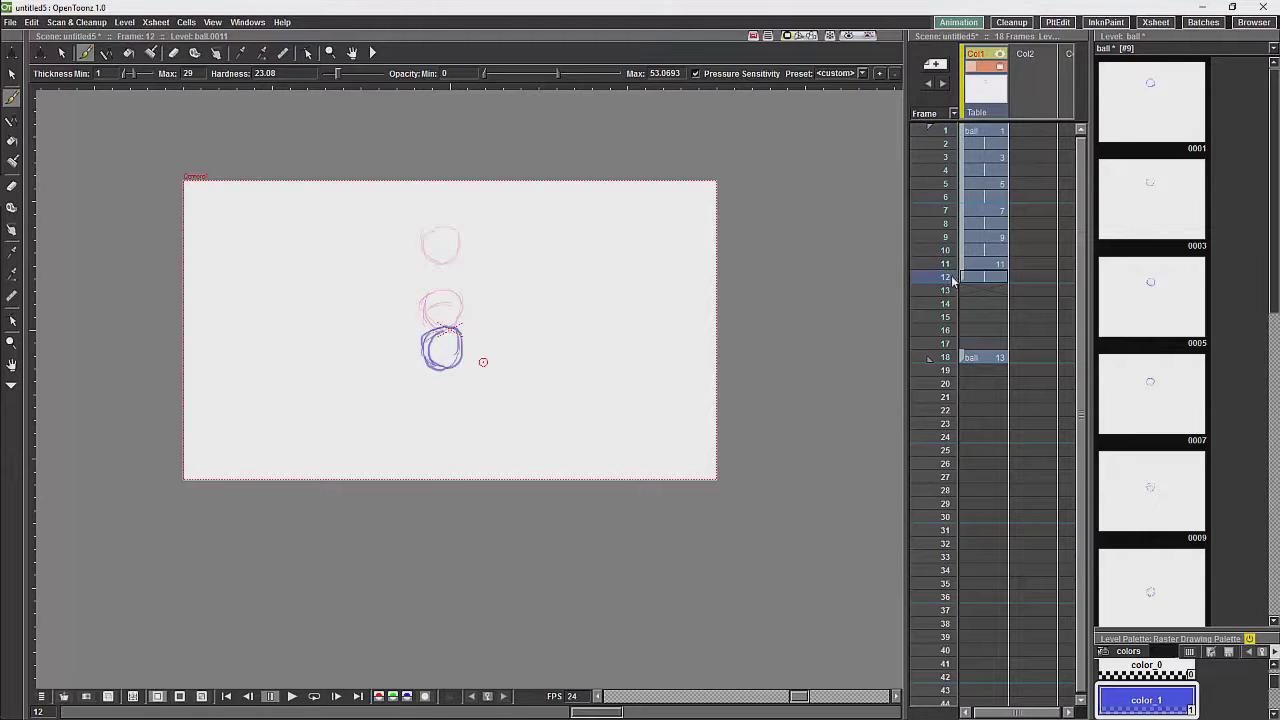
{"action": "left_click_drag", "start_coordinate": [965, 362], "coordinate": [1001, 293]}
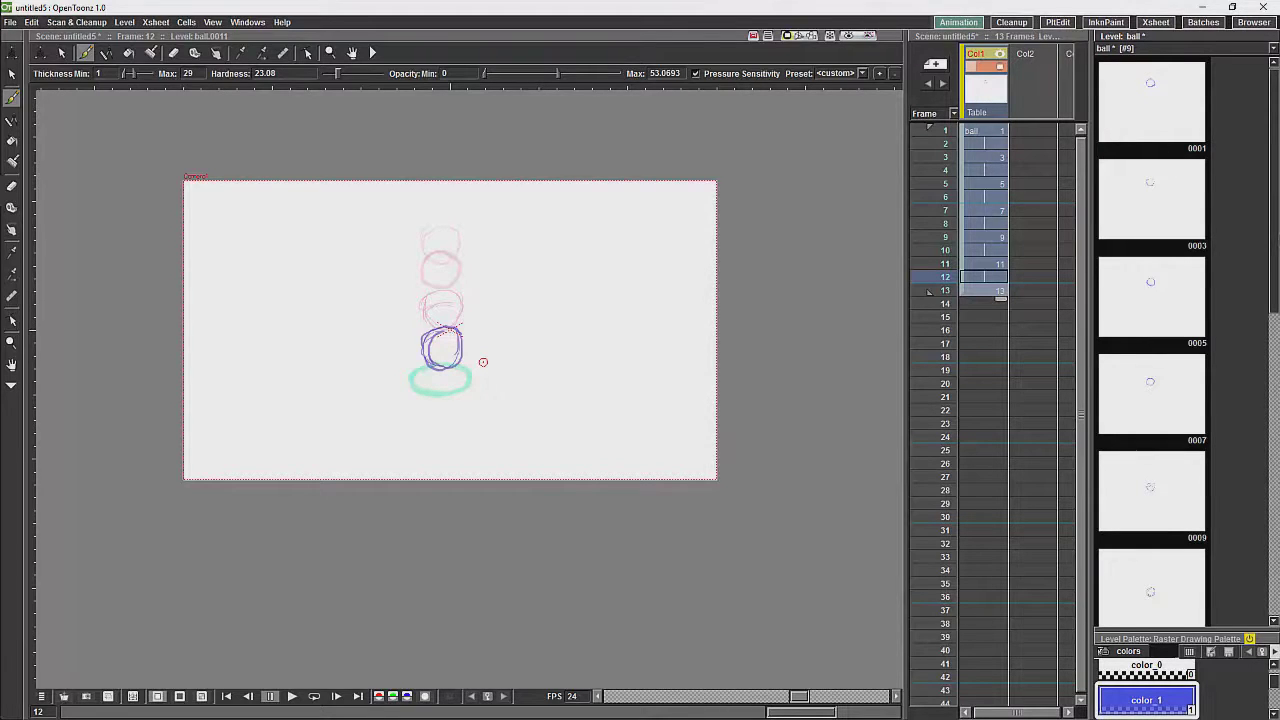
Step: Select drawing 0019 and replace the relative onion skin with fixed onion skin on drawings 0001, 0007 and 0013
{"action": "scroll", "coordinate": [1276, 257], "scroll_direction": "down", "scroll_amount": 1}
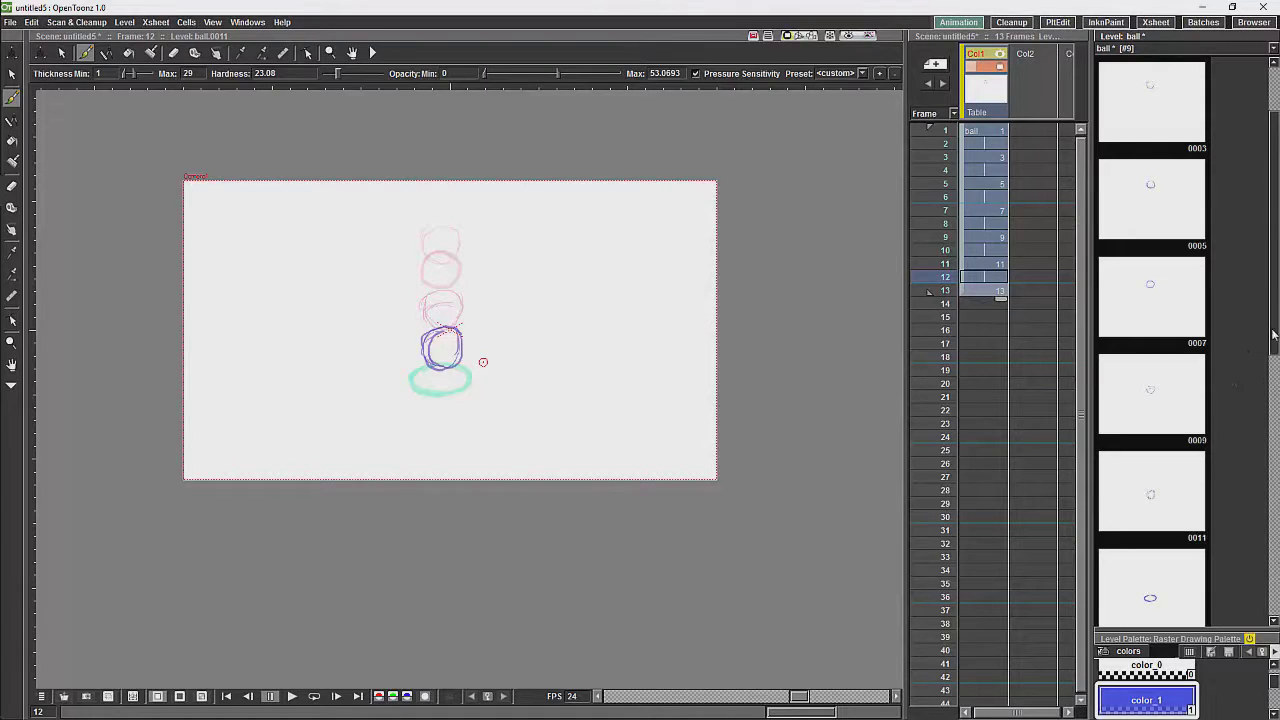
{"action": "scroll", "coordinate": [1276, 368], "scroll_direction": "down", "scroll_amount": 2}
{"action": "scroll", "coordinate": [1276, 456], "scroll_direction": "down", "scroll_amount": 3}
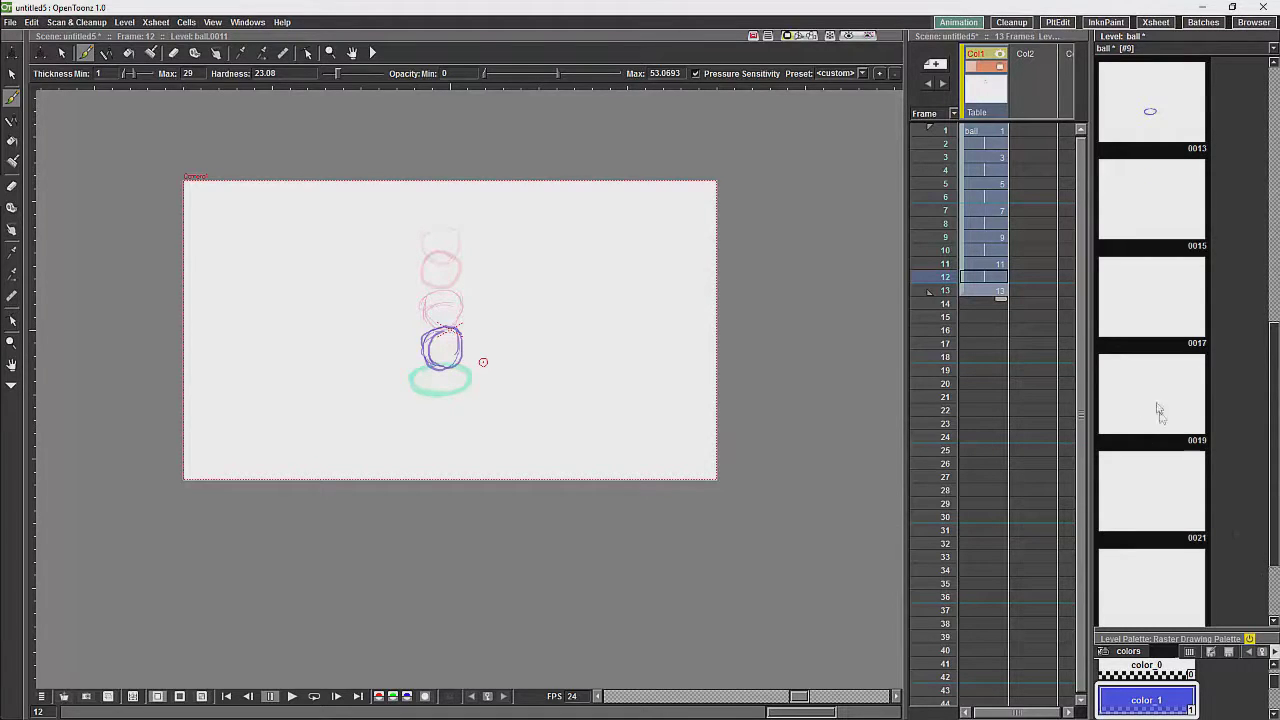
{"action": "scroll", "coordinate": [1277, 480], "scroll_direction": "down", "scroll_amount": 1}
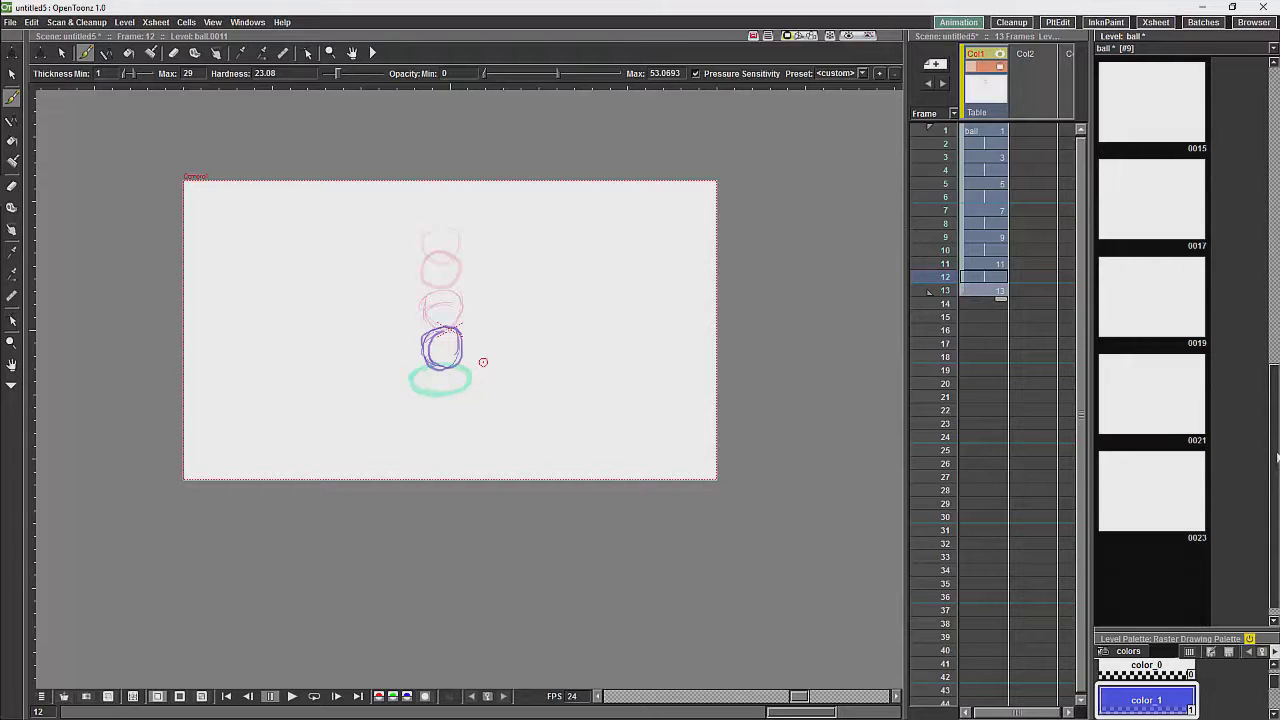
{"action": "scroll", "coordinate": [1277, 450], "scroll_direction": "up", "scroll_amount": 1}
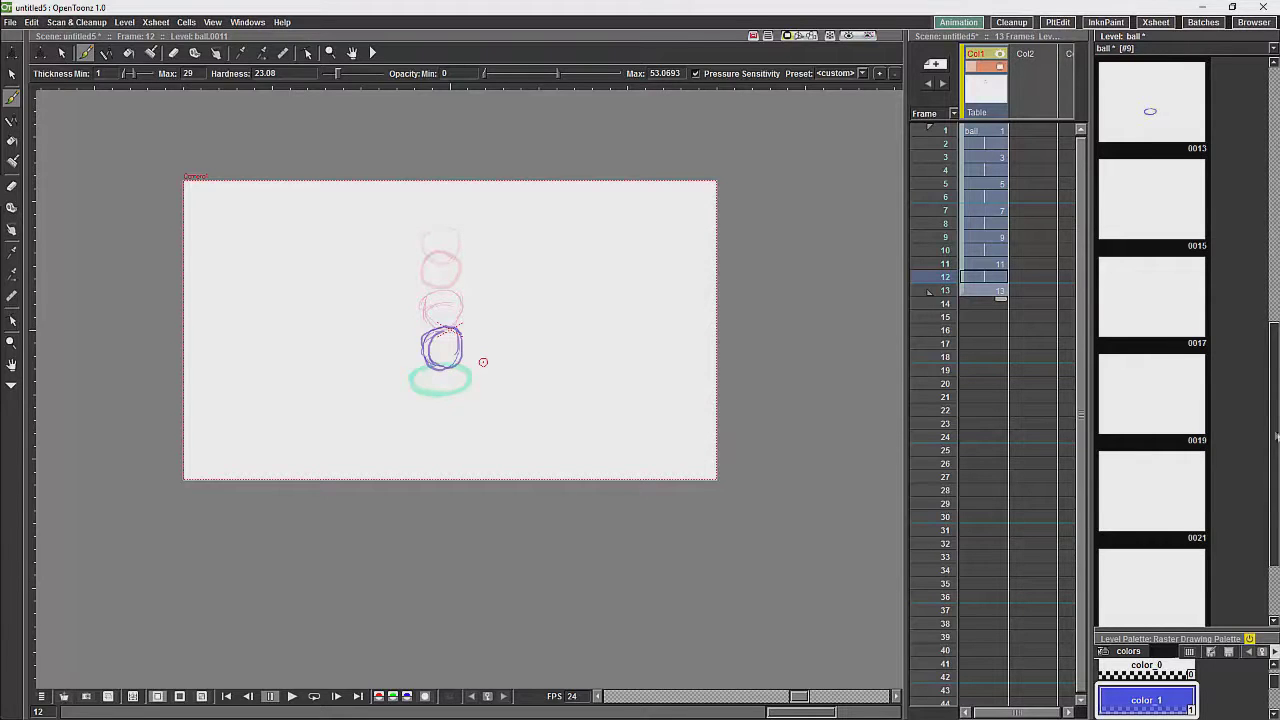
{"action": "left_click", "coordinate": [1148, 397]}
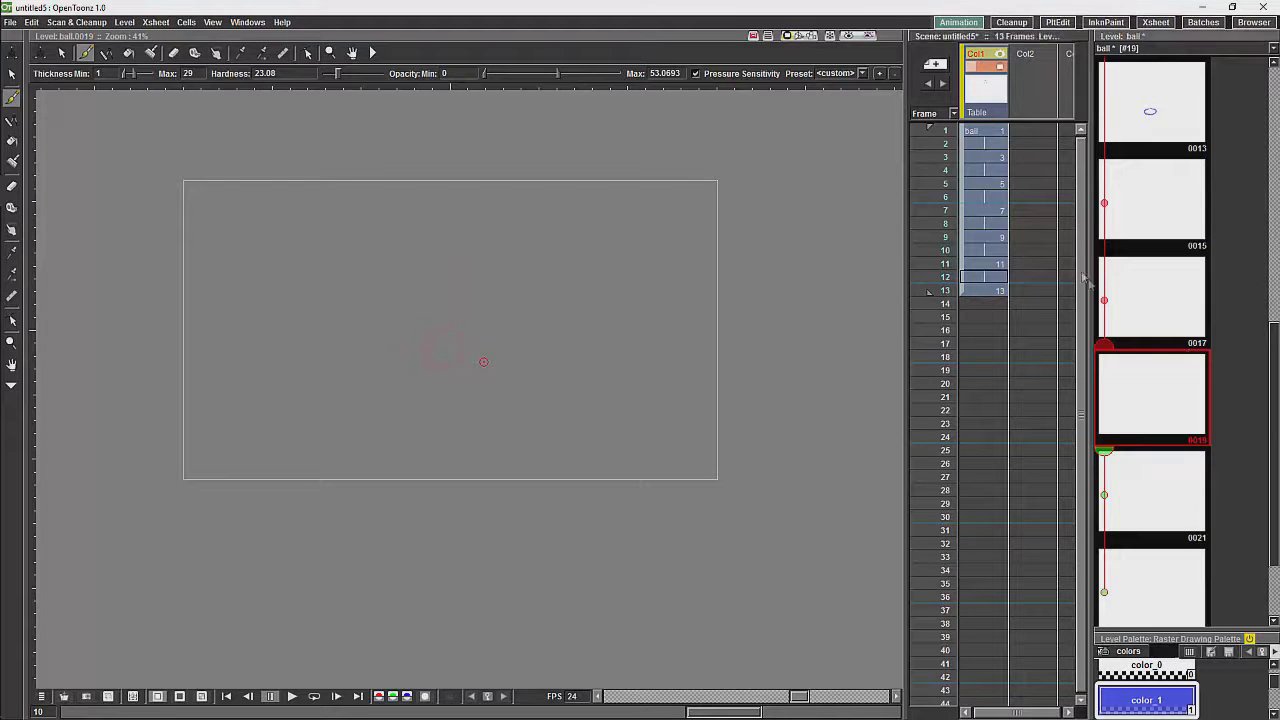
{"action": "left_click", "coordinate": [1104, 205]}
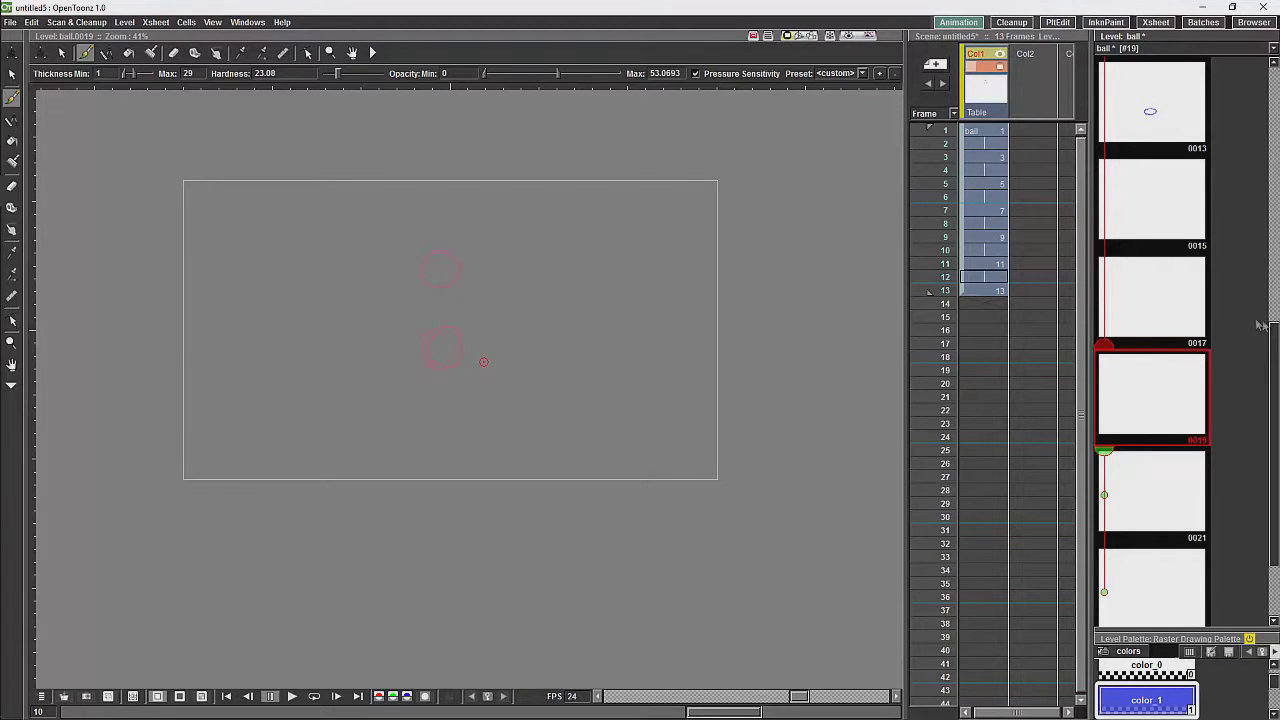
{"action": "scroll", "coordinate": [1272, 335], "scroll_direction": "up", "scroll_amount": 1}
{"action": "left_click", "coordinate": [1104, 105]}
{"action": "left_click_drag", "start_coordinate": [1274, 305], "coordinate": [1275, 100]}
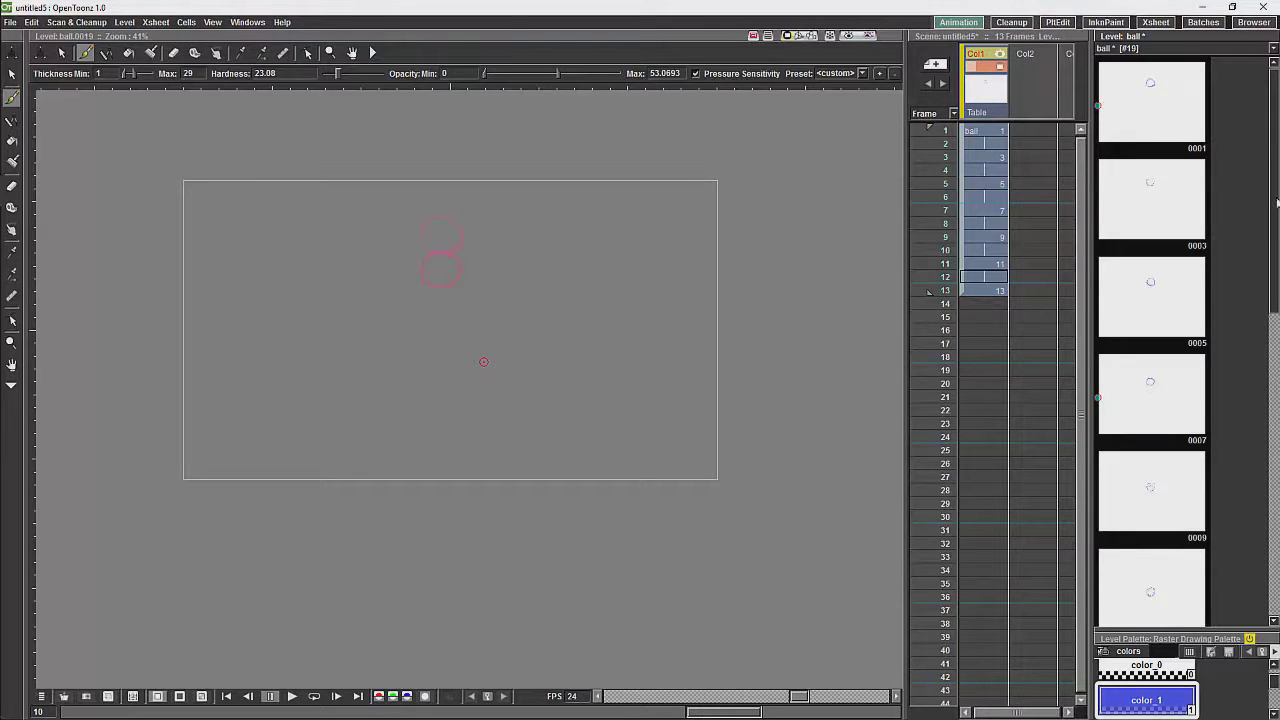
{"action": "left_click_drag", "start_coordinate": [1276, 212], "coordinate": [1275, 469]}
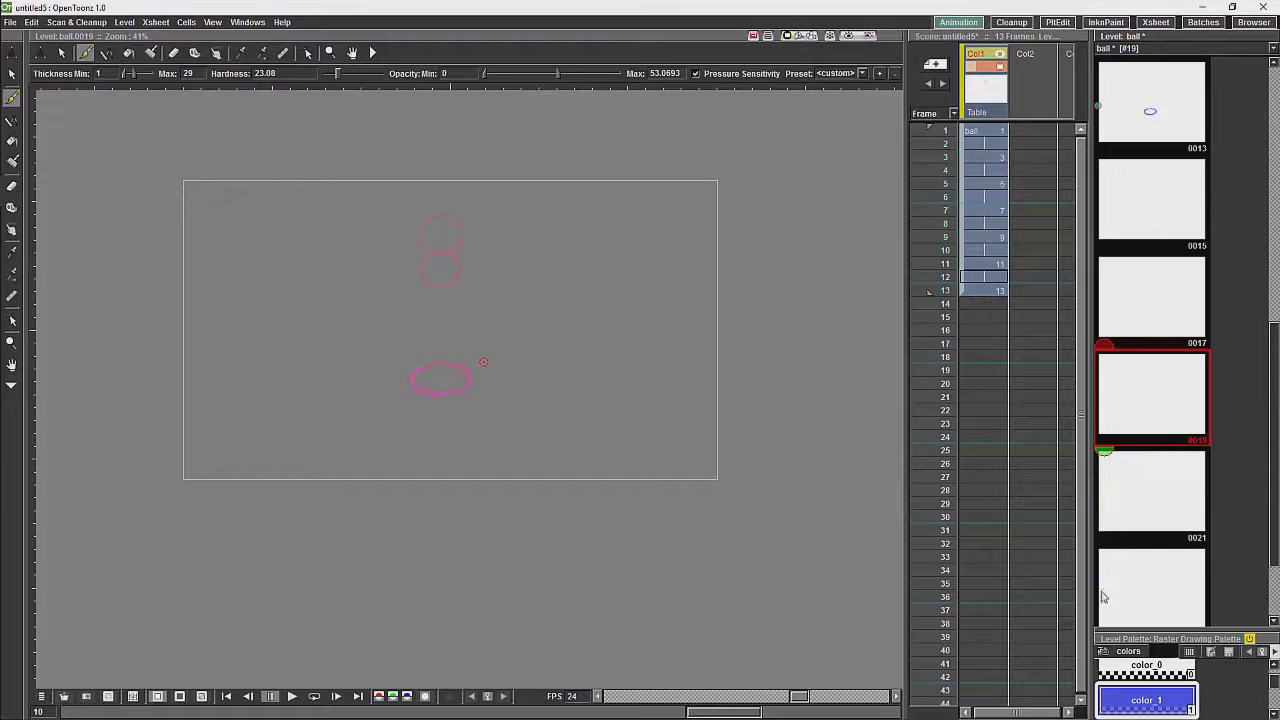
Step: Draw the rising ball on drawing 0019, matching the ball position of drawing 0007
{"action": "scroll", "coordinate": [1275, 495], "scroll_direction": "up", "scroll_amount": 3}
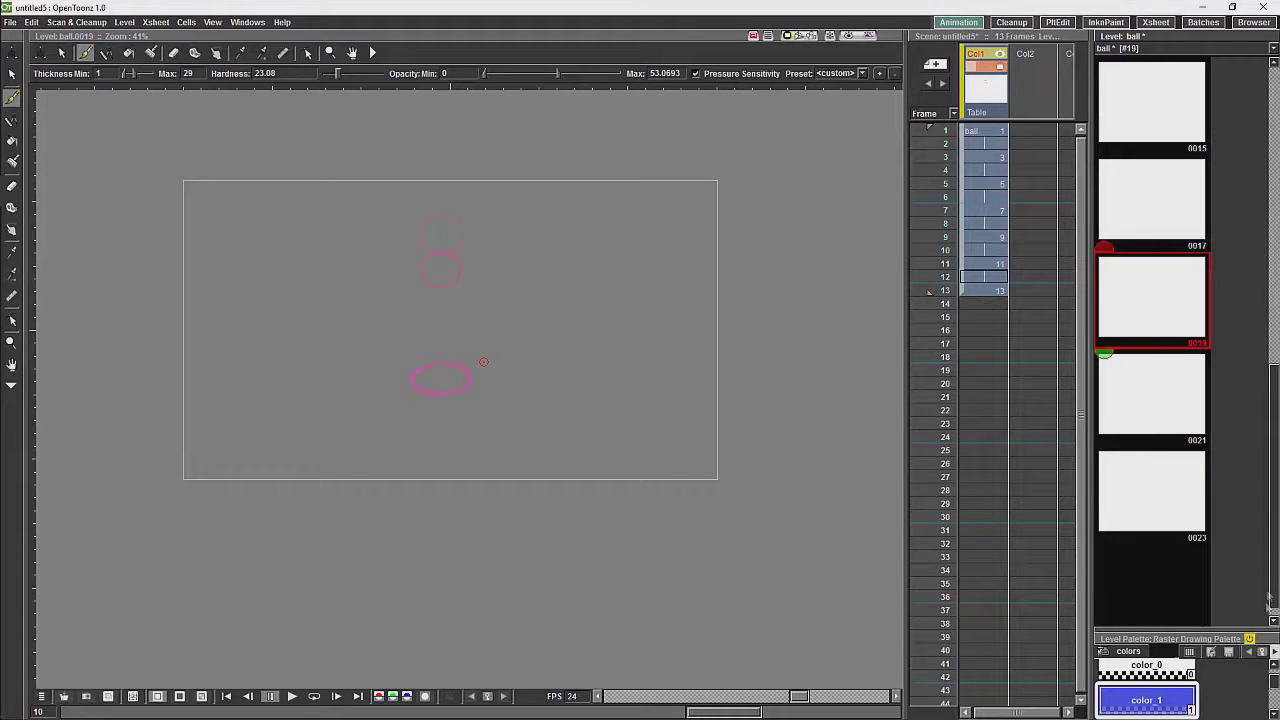
{"action": "scroll", "coordinate": [1152, 340], "scroll_direction": "up", "scroll_amount": 2}
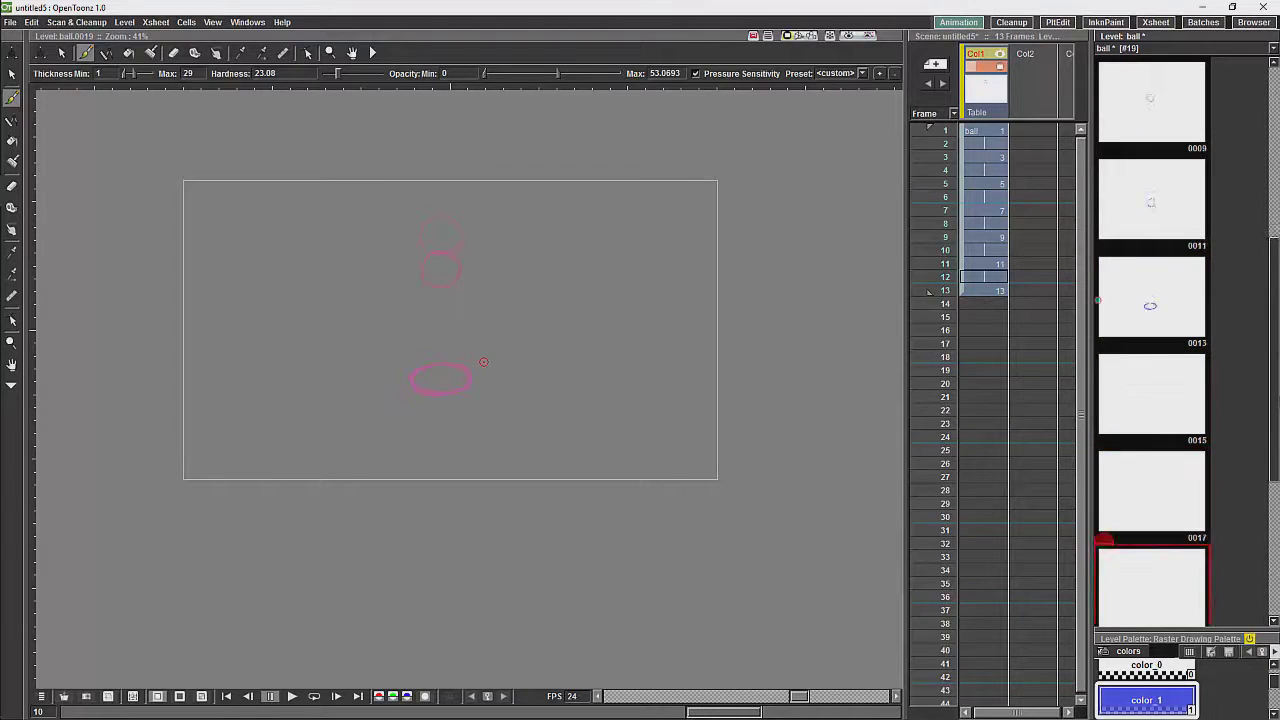
{"action": "scroll", "coordinate": [1098, 408], "scroll_direction": "up", "scroll_amount": 2}
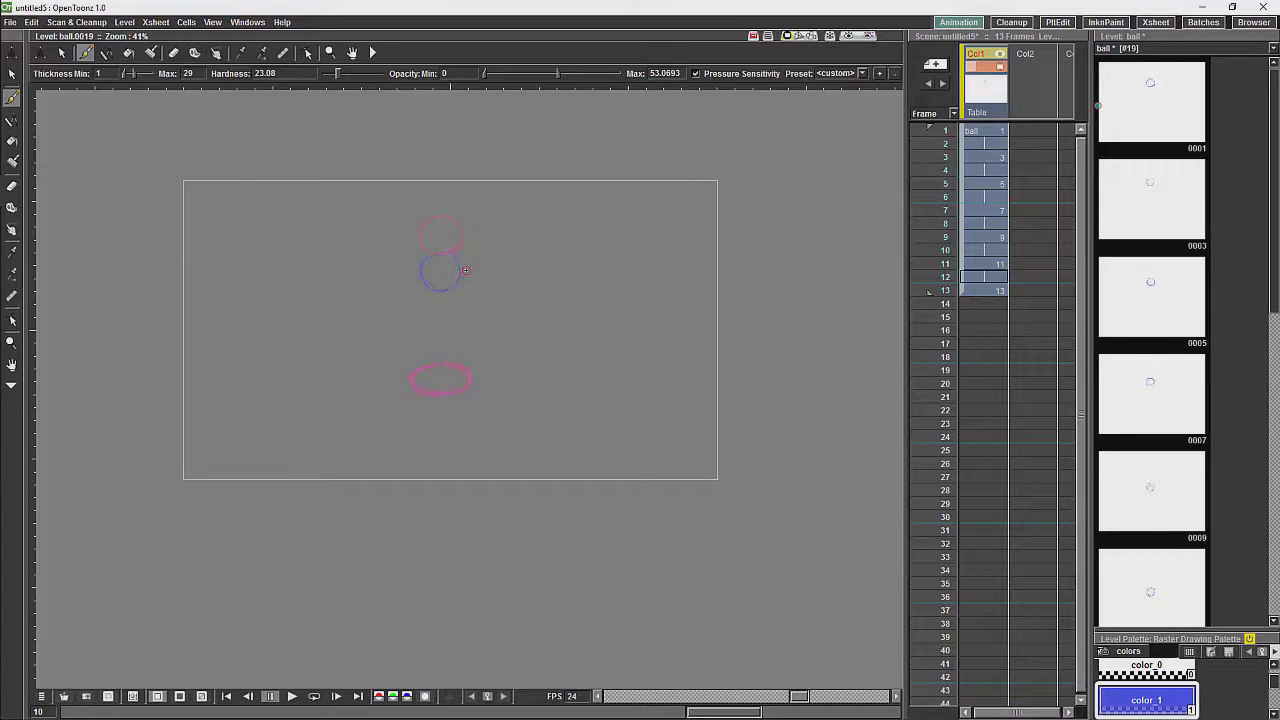
Step: Draw the ball on drawing 0023 near the top of the bounce, and the in-between ball on drawing 0021 using onion skin
{"action": "left_click_drag", "start_coordinate": [1273, 175], "coordinate": [1271, 490]}
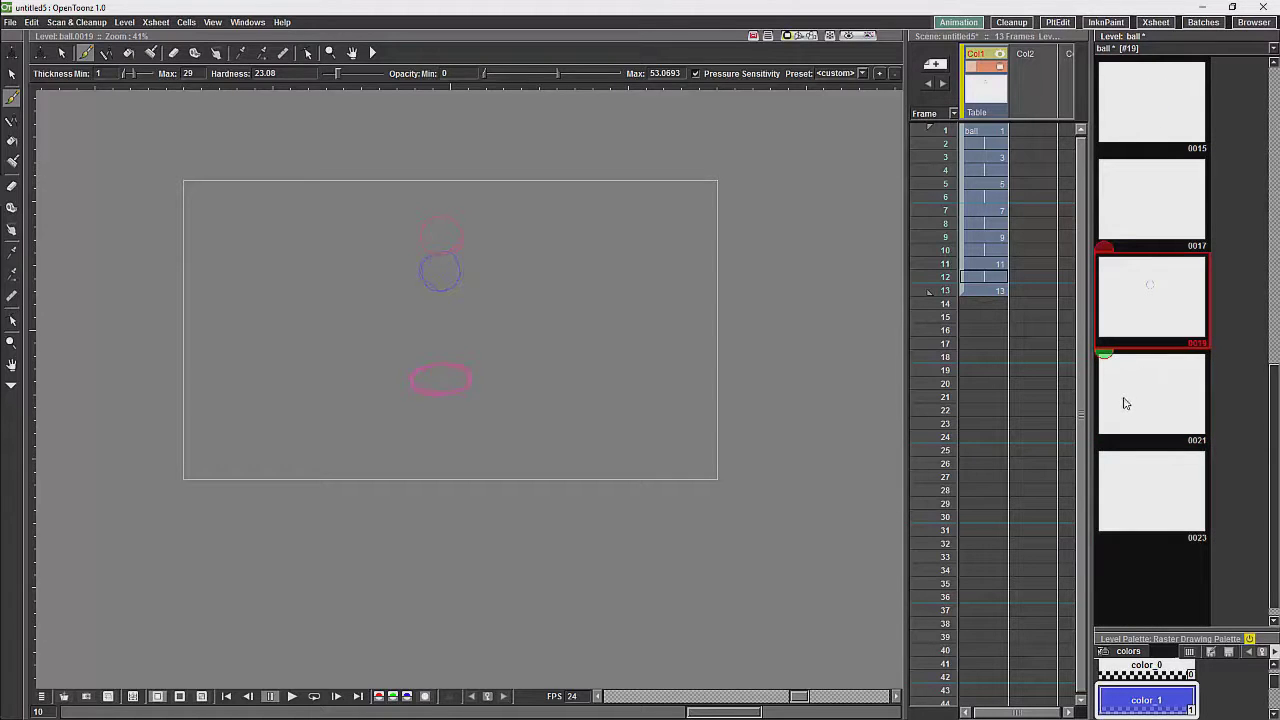
{"action": "left_click", "coordinate": [1140, 478]}
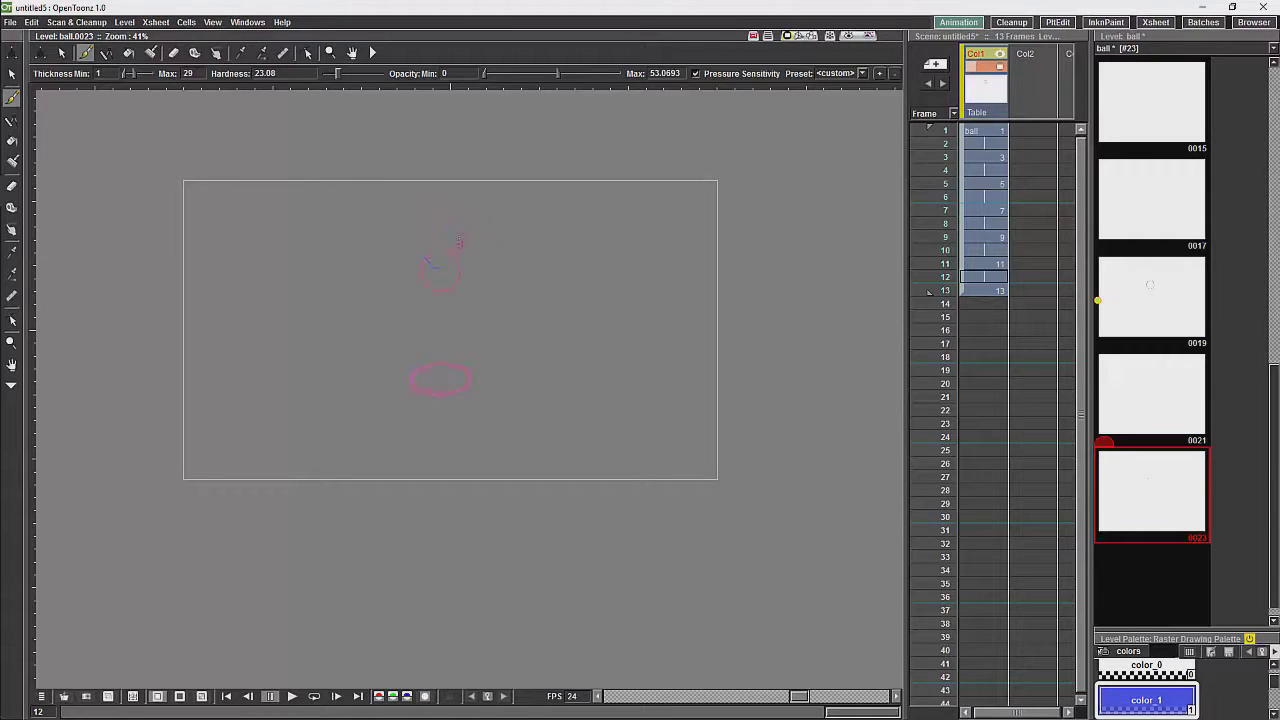
{"action": "left_click", "coordinate": [1148, 400]}
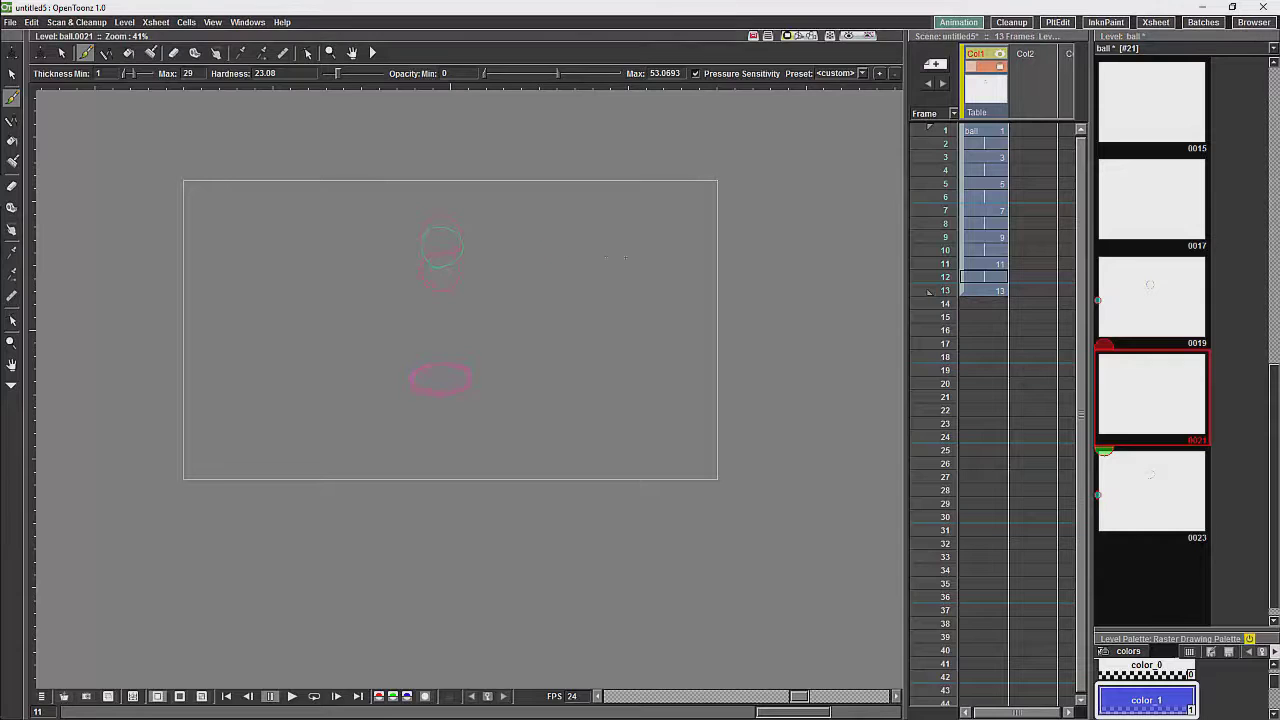
{"action": "left_click_drag", "start_coordinate": [1275, 424], "coordinate": [1263, 288]}
{"action": "left_click", "coordinate": [1276, 300]}
{"action": "left_click_drag", "start_coordinate": [434, 277], "coordinate": [440, 239]}
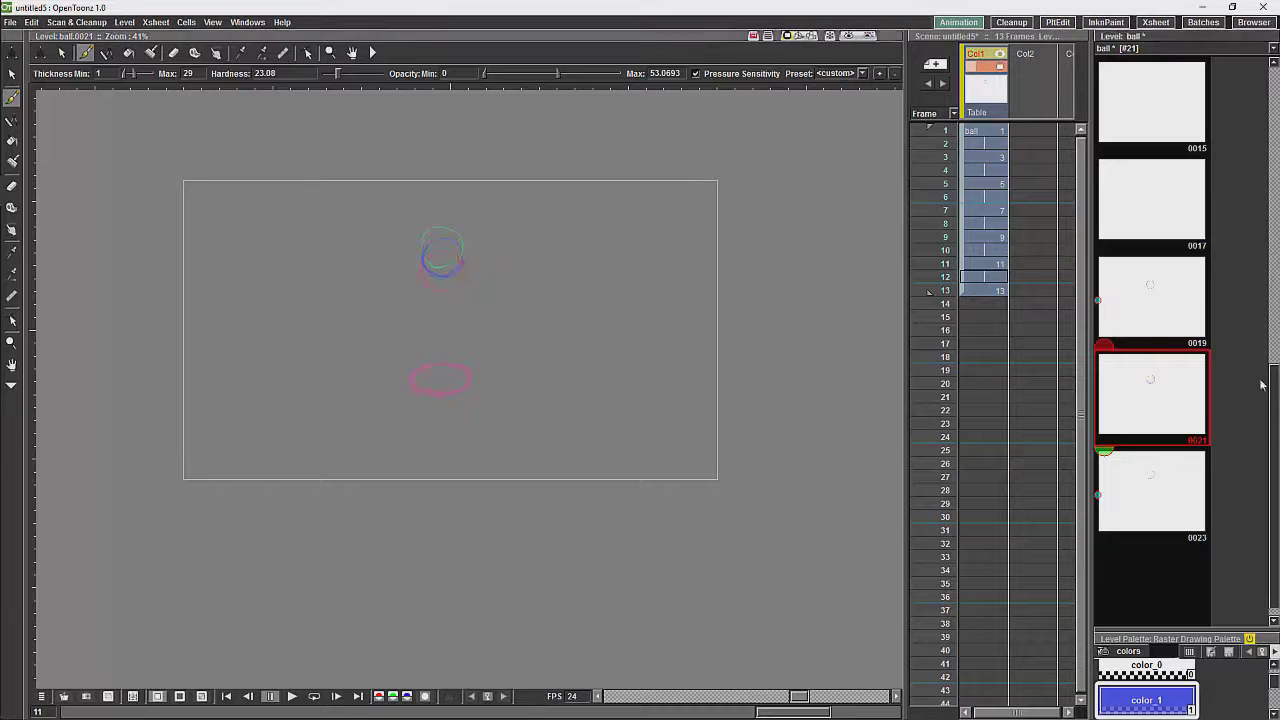
Step: Draw a stretched ball on drawing 0015 and, using onion skin of the neighbouring drawings without 0013, the in-between ball on drawing 0017
{"action": "scroll", "coordinate": [1272, 372], "scroll_direction": "up", "scroll_amount": 1}
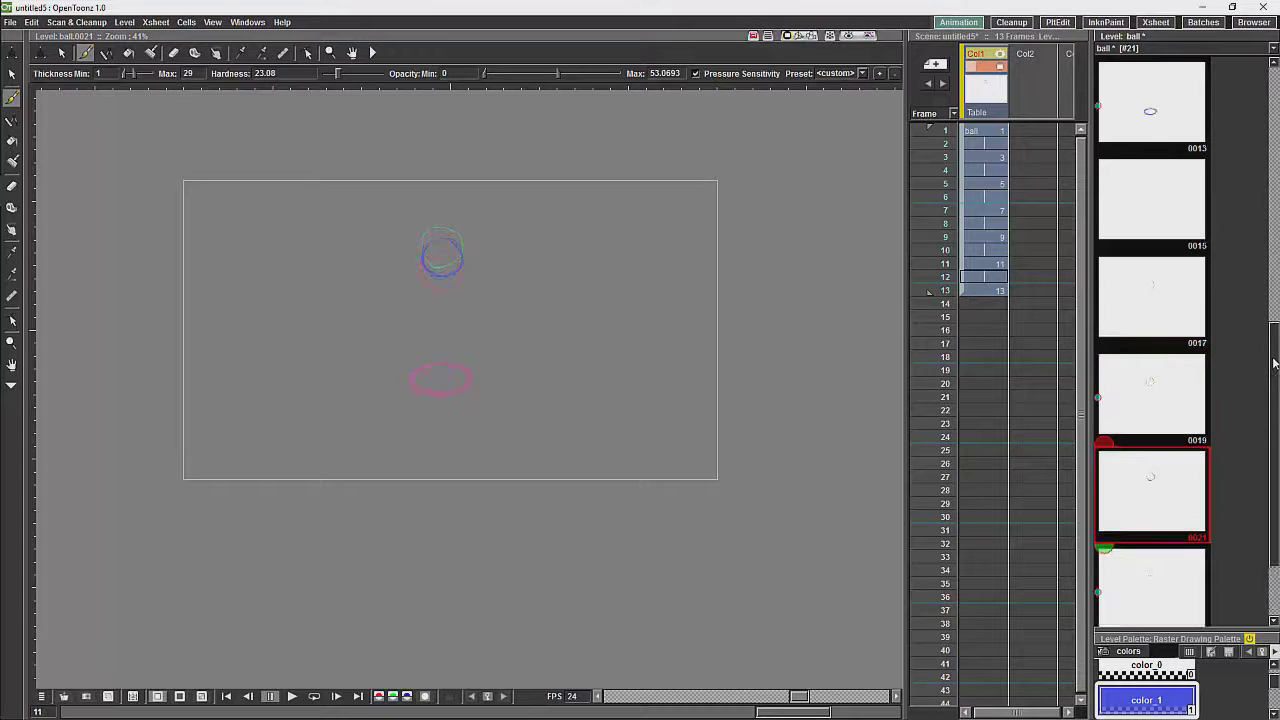
{"action": "left_click", "coordinate": [1163, 215]}
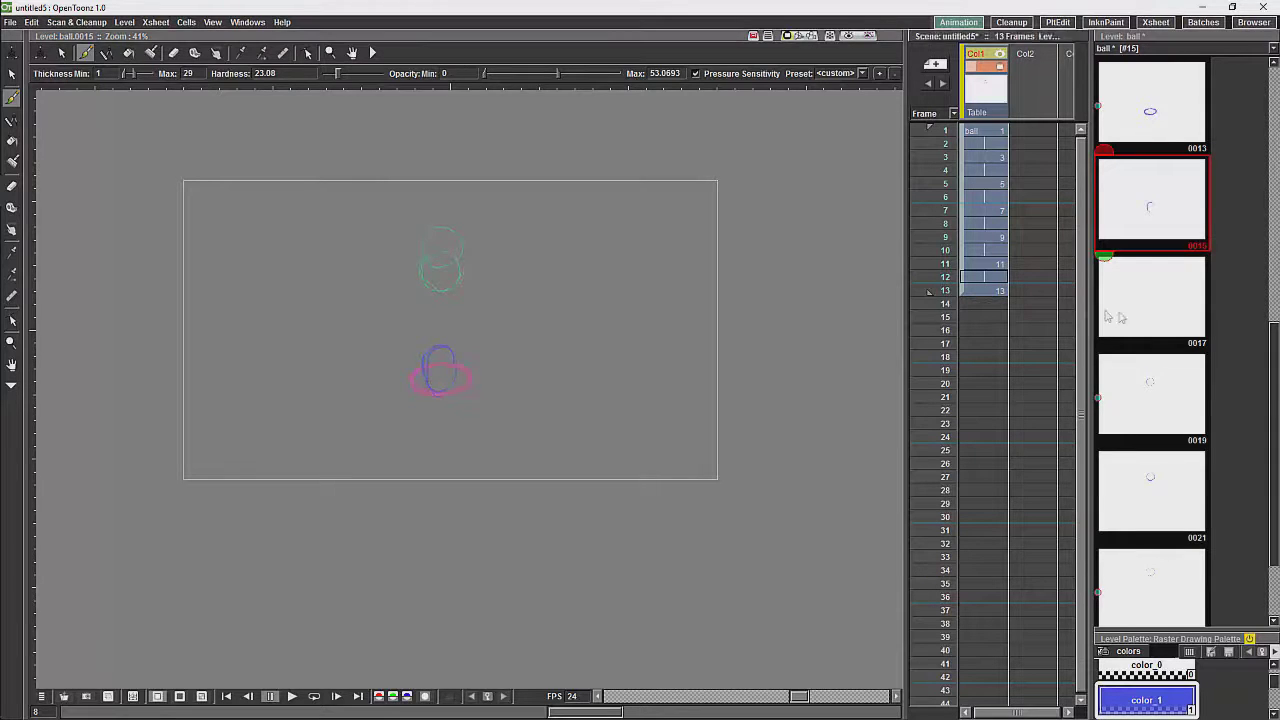
{"action": "left_click", "coordinate": [1203, 293]}
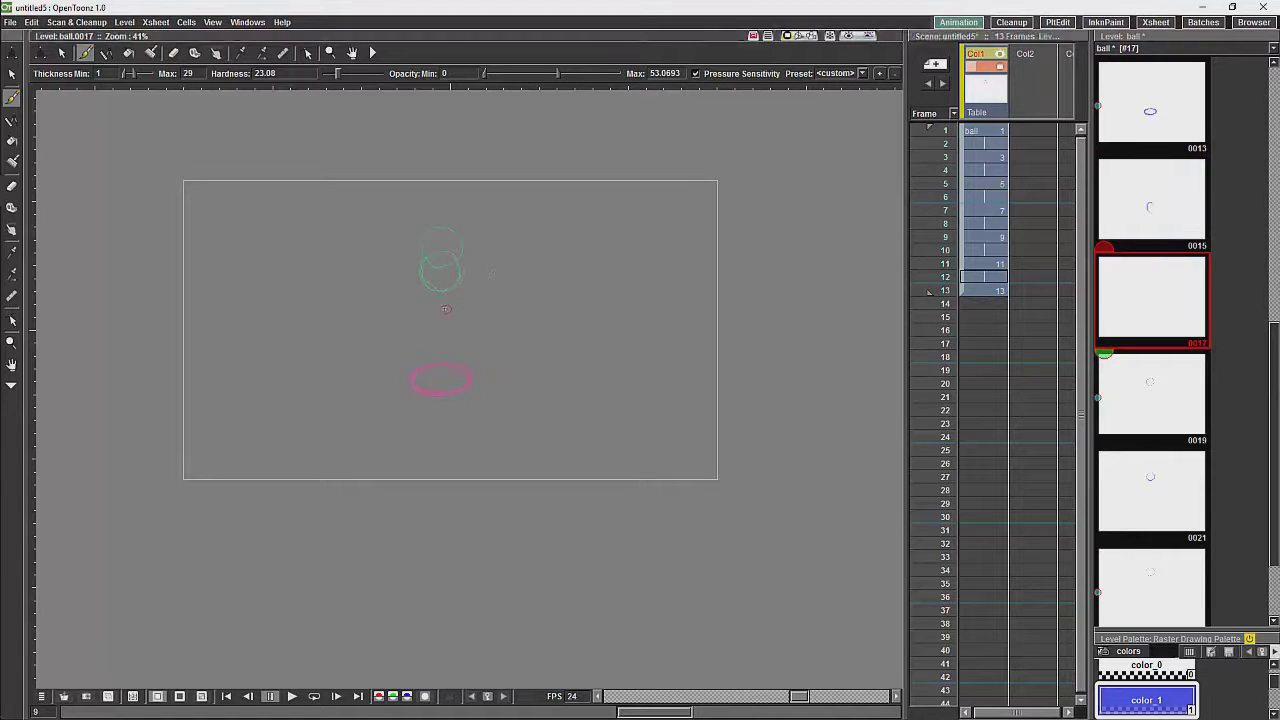
{"action": "left_click_drag", "start_coordinate": [1107, 246], "coordinate": [1104, 204]}
{"action": "left_click_drag", "start_coordinate": [1104, 353], "coordinate": [1101, 398]}
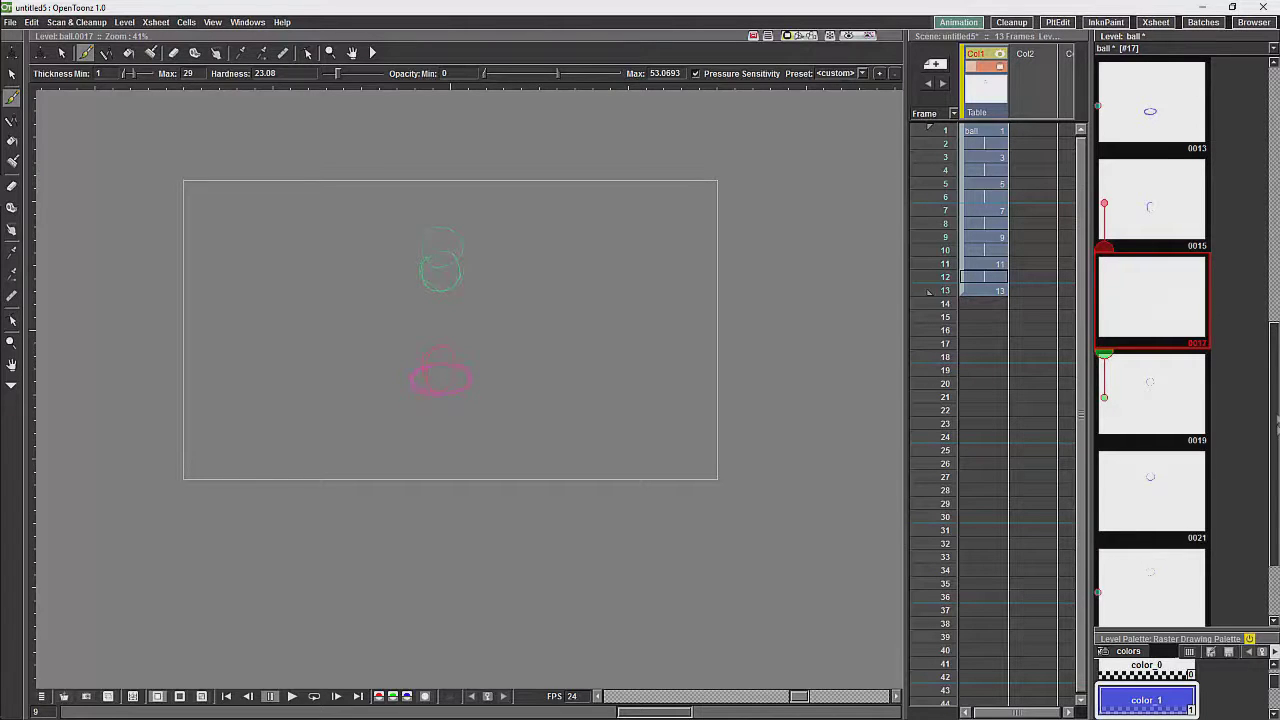
{"action": "left_click_drag", "start_coordinate": [1276, 415], "coordinate": [1276, 502]}
{"action": "left_click_drag", "start_coordinate": [1276, 428], "coordinate": [1268, 287]}
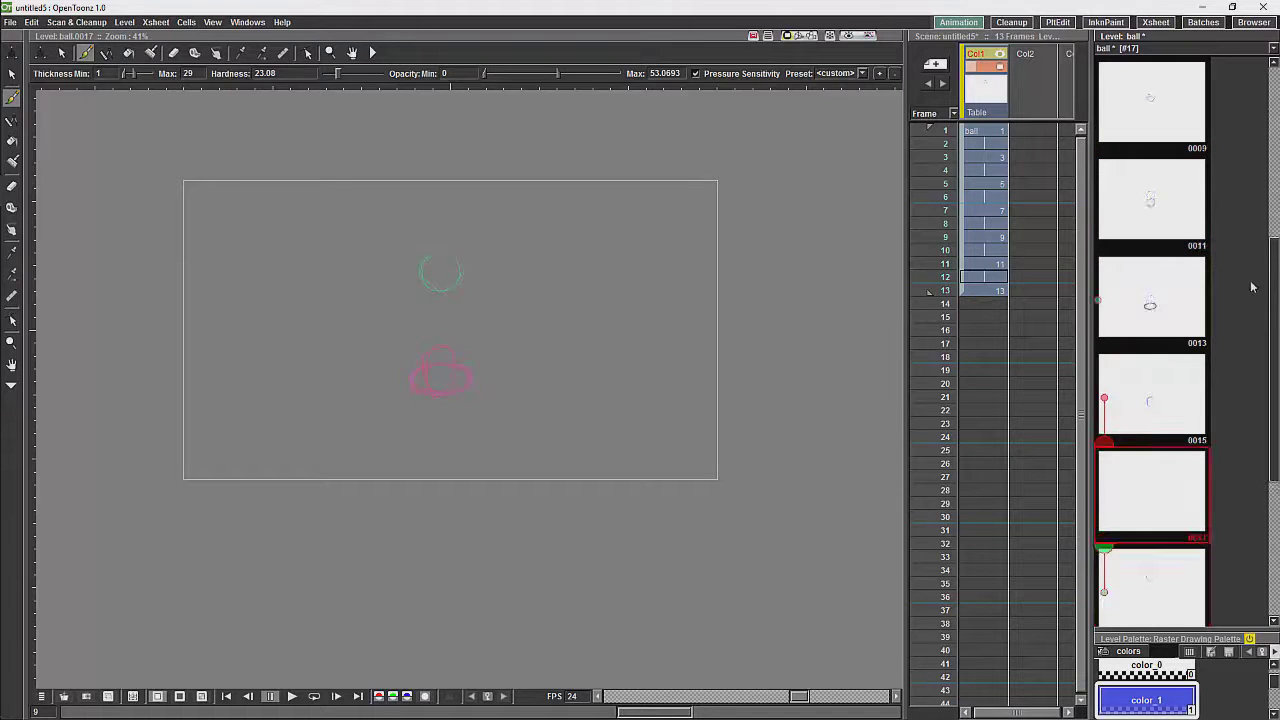
{"action": "left_click", "coordinate": [1098, 300]}
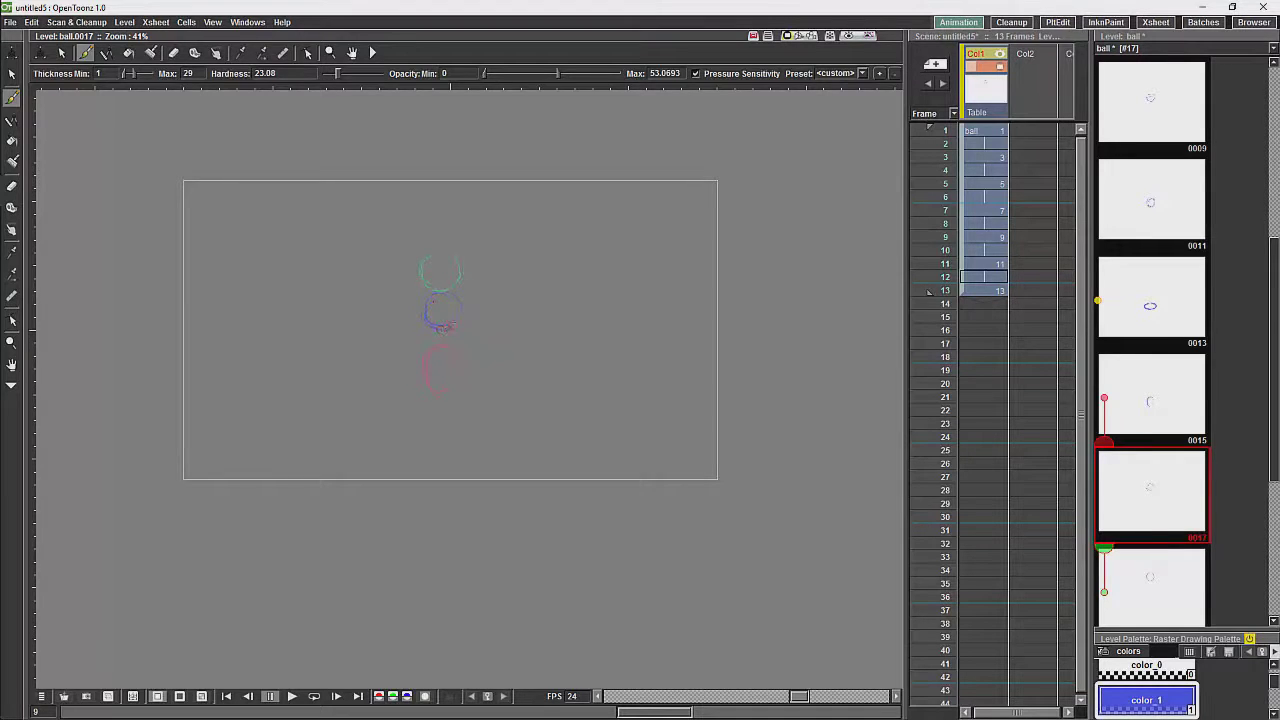
Step: Place drawings 0015 to 0023 in frames 14 to 18 of the first column
{"action": "left_click_drag", "start_coordinate": [1276, 300], "coordinate": [1275, 331]}
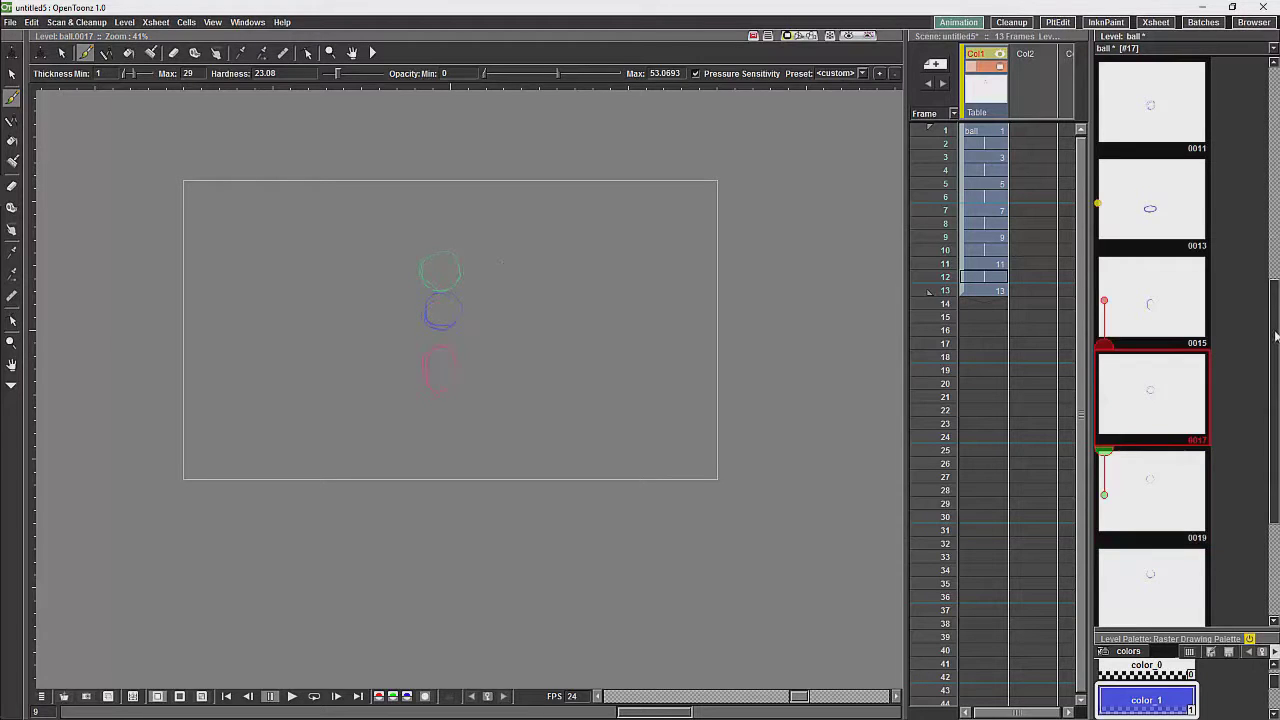
{"action": "left_click", "coordinate": [1176, 312]}
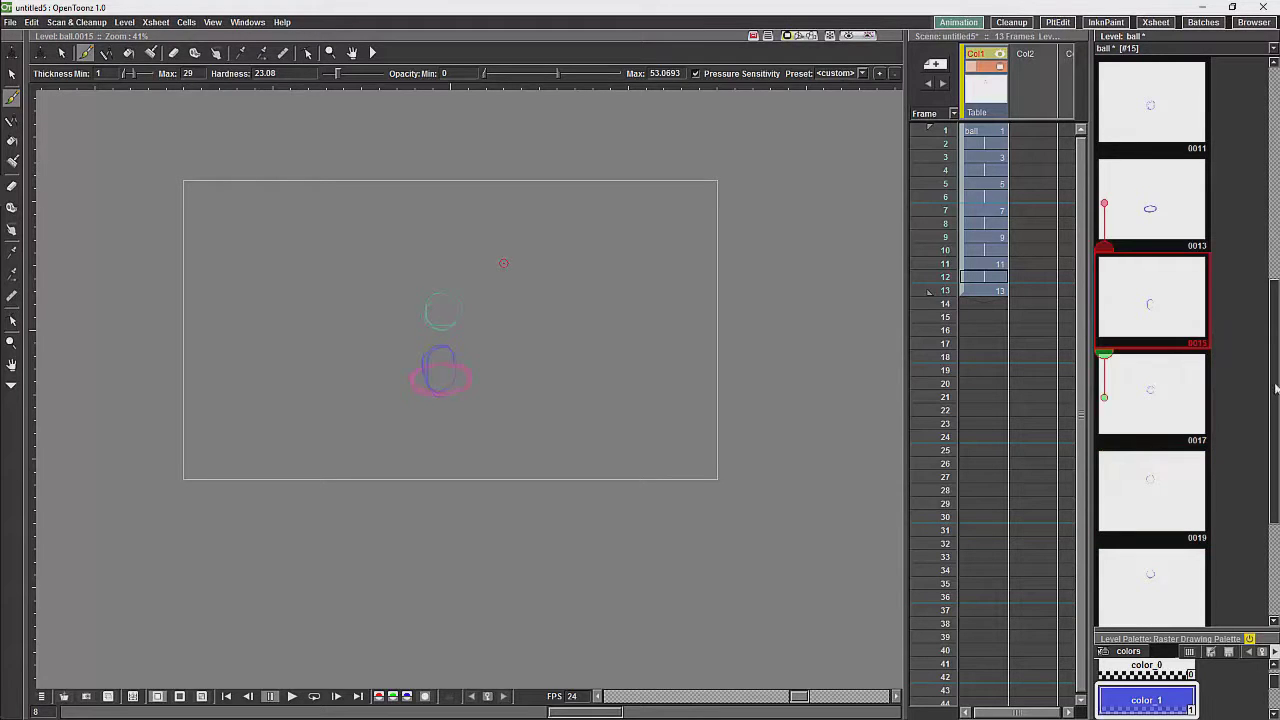
{"action": "left_click_drag", "start_coordinate": [1276, 388], "coordinate": [1276, 438]}
{"action": "left_click", "coordinate": [1188, 530], "text": "shift"}
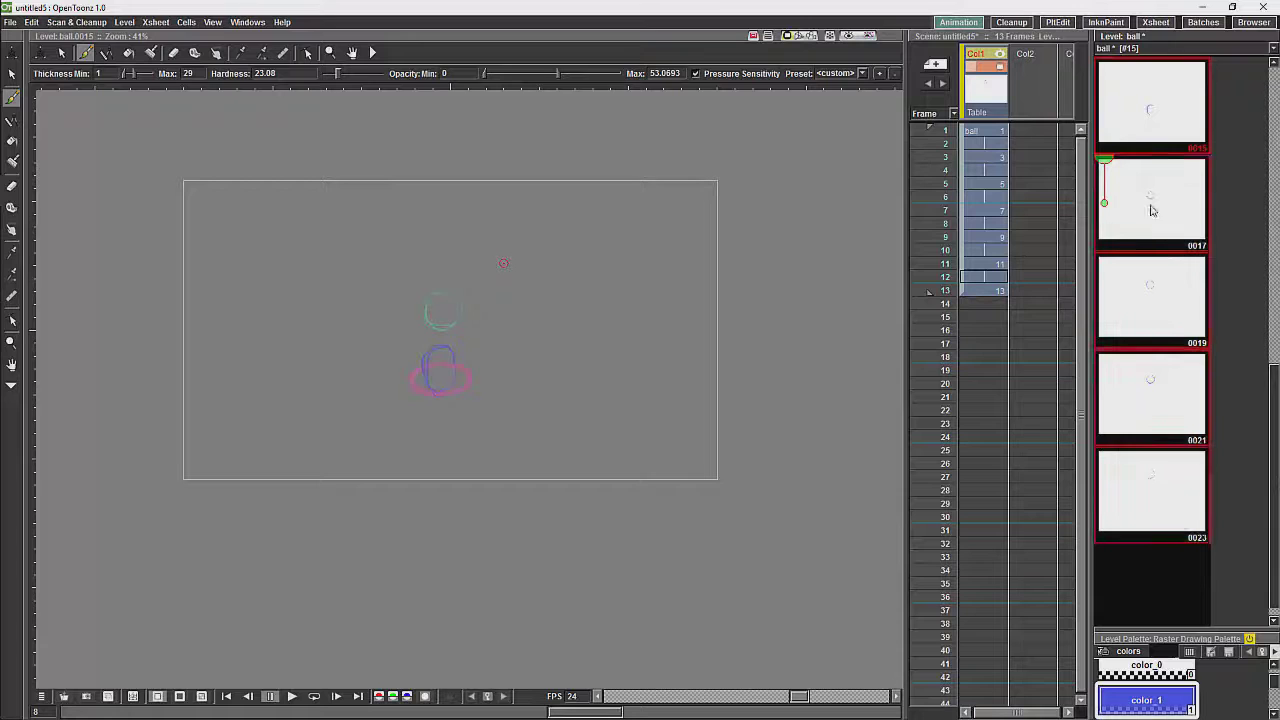
{"action": "left_click_drag", "start_coordinate": [1152, 134], "coordinate": [986, 308]}
Step: Reframe drawings 0013 to 0023 in frames 13 to 18 of the first column on 2's
{"action": "left_click", "coordinate": [988, 290]}
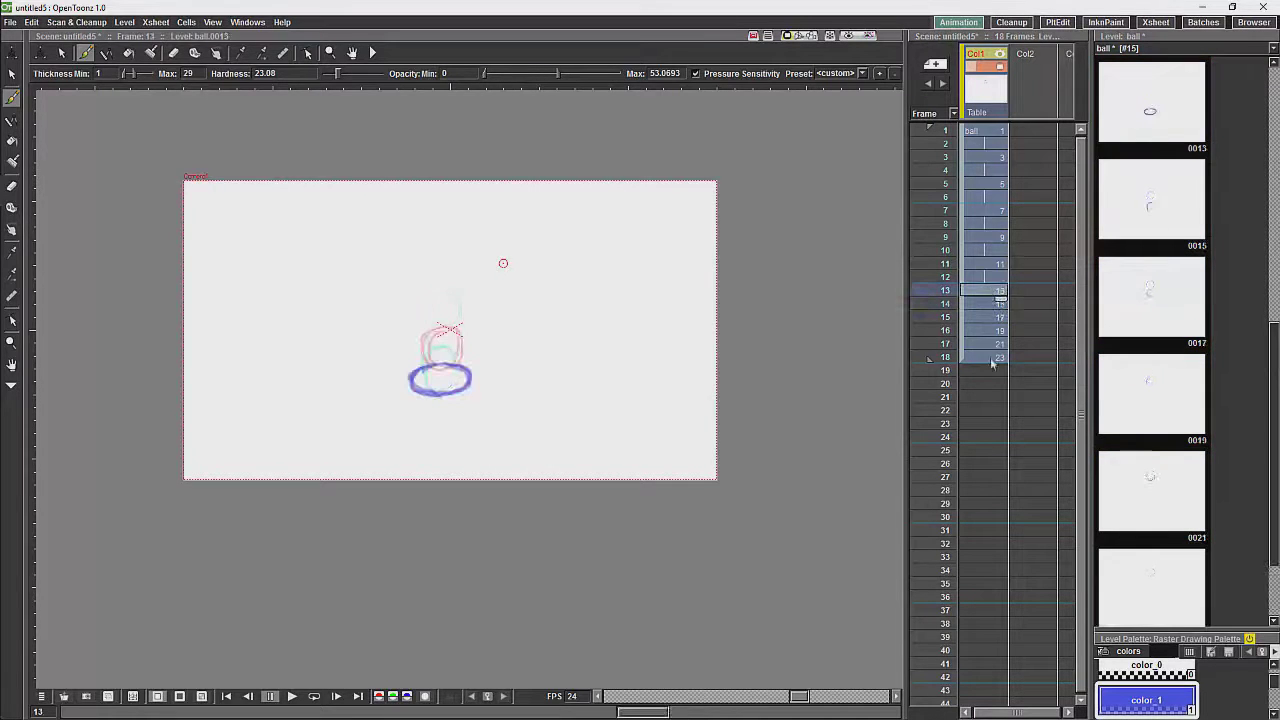
{"action": "right_click", "coordinate": [988, 284]}
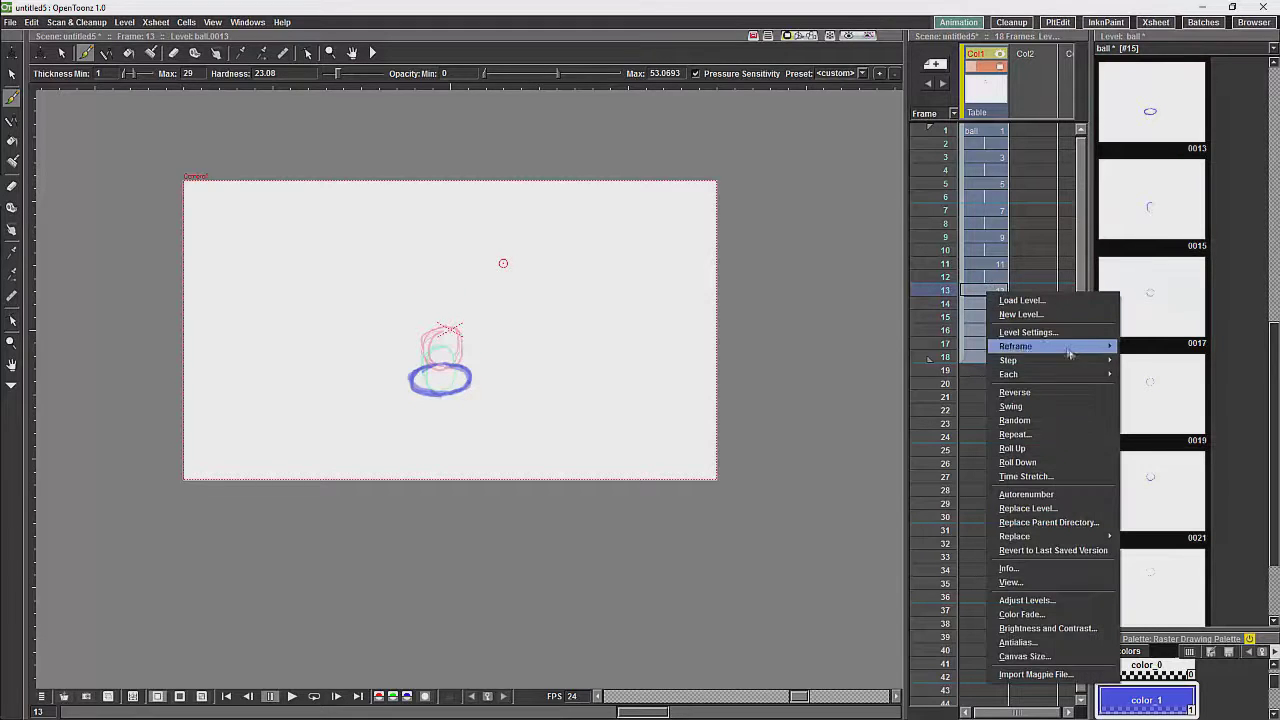
{"action": "mouse_move", "coordinate": [1092, 353]}
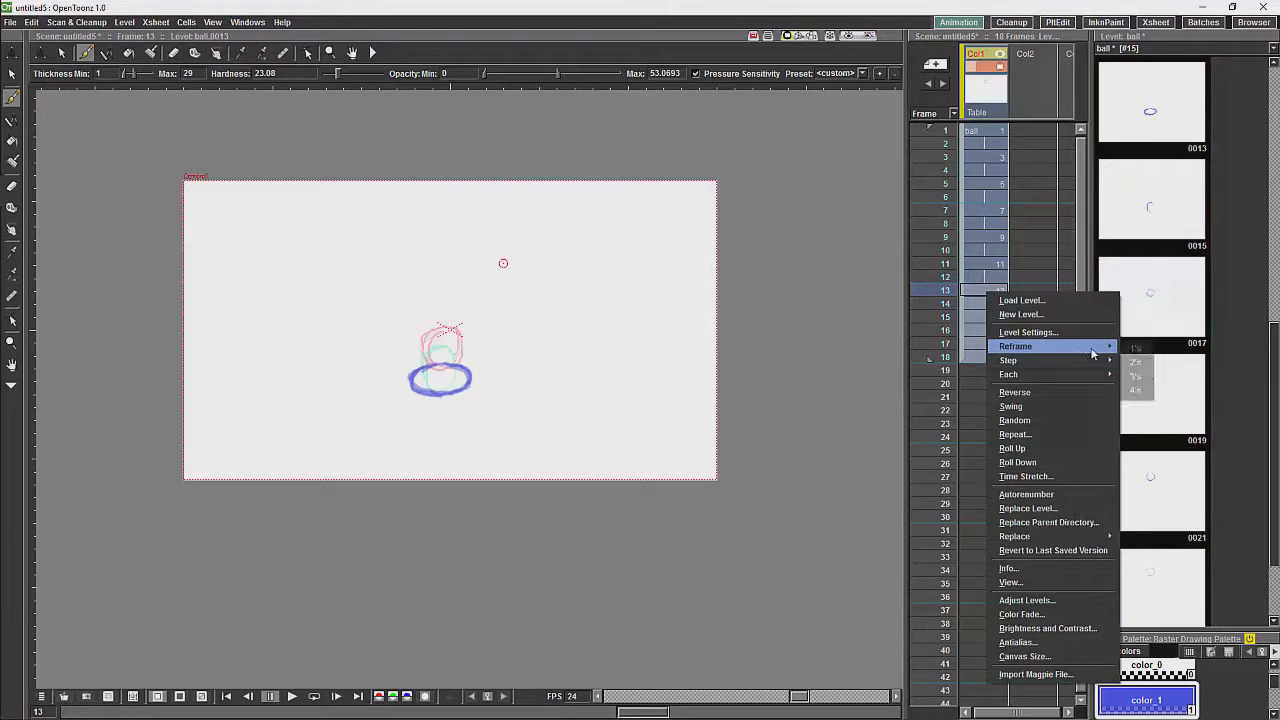
{"action": "left_click", "coordinate": [1136, 389]}
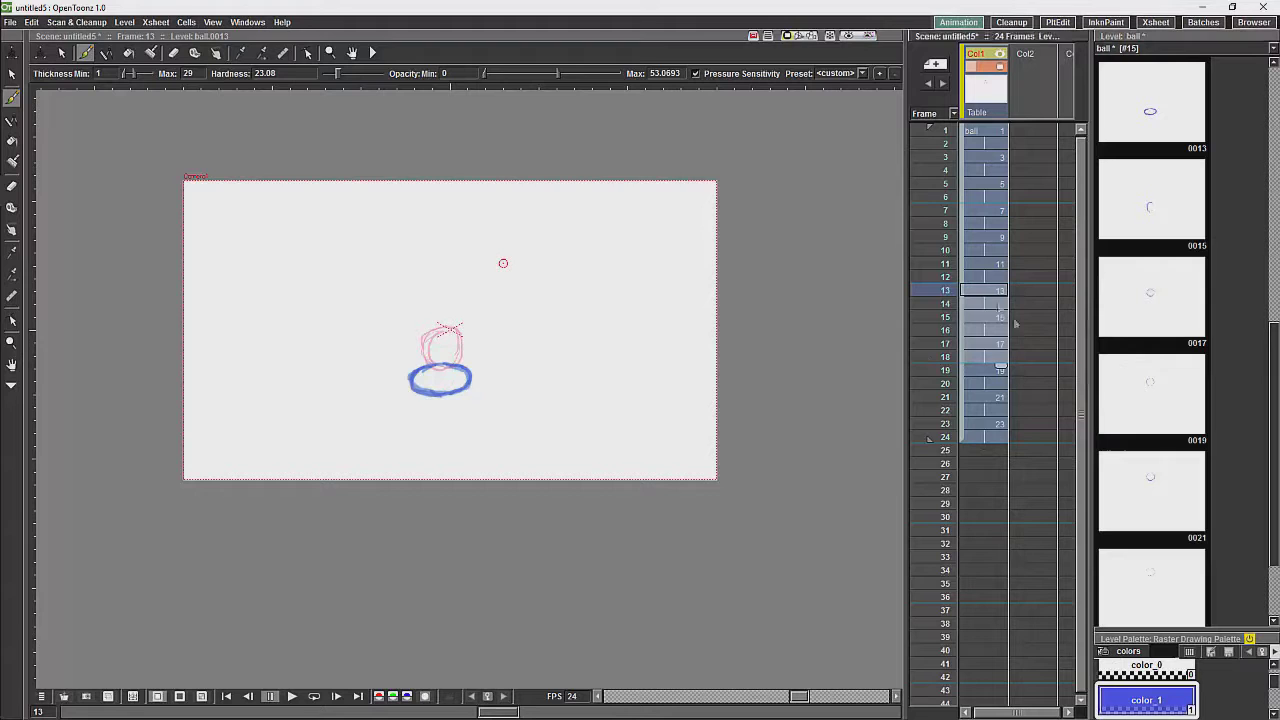
Step: Repeat the full bounce cycle in frames 1 to 24 of the first column 5 times and play back the animation
{"action": "left_click_drag", "start_coordinate": [938, 131], "coordinate": [1015, 131]}
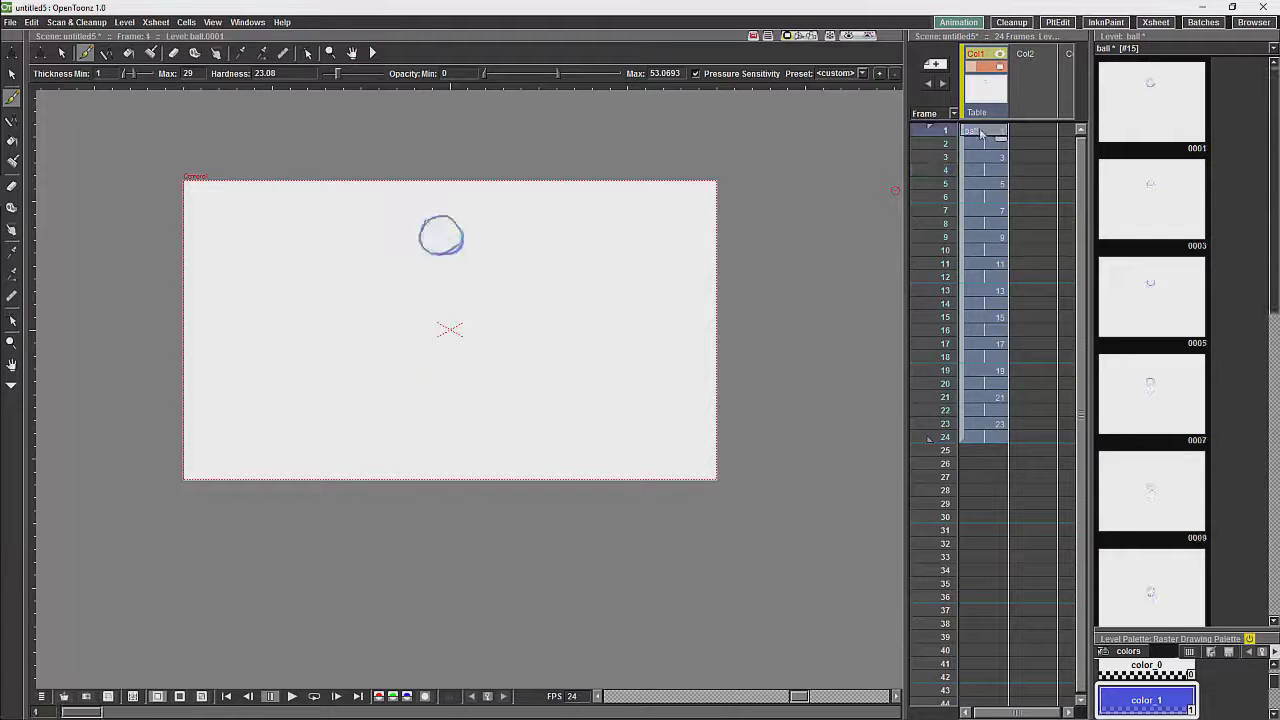
{"action": "right_click", "coordinate": [989, 398]}
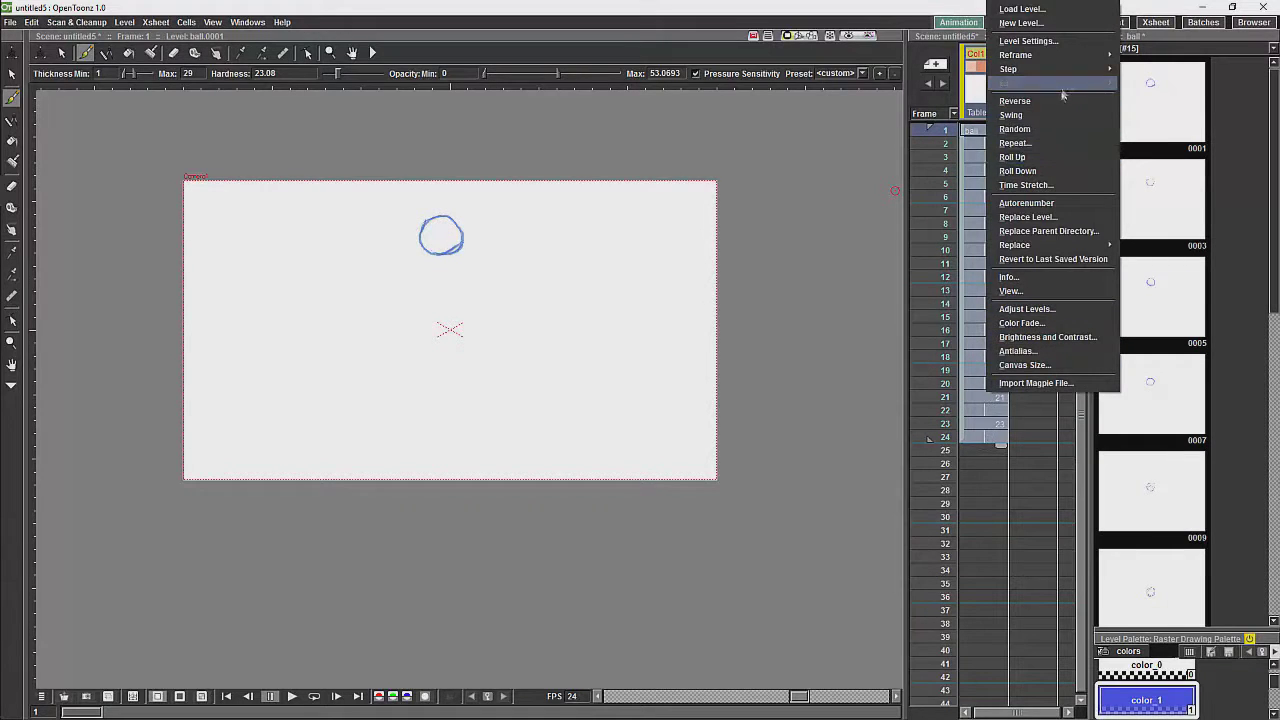
{"action": "left_click", "coordinate": [1041, 145]}
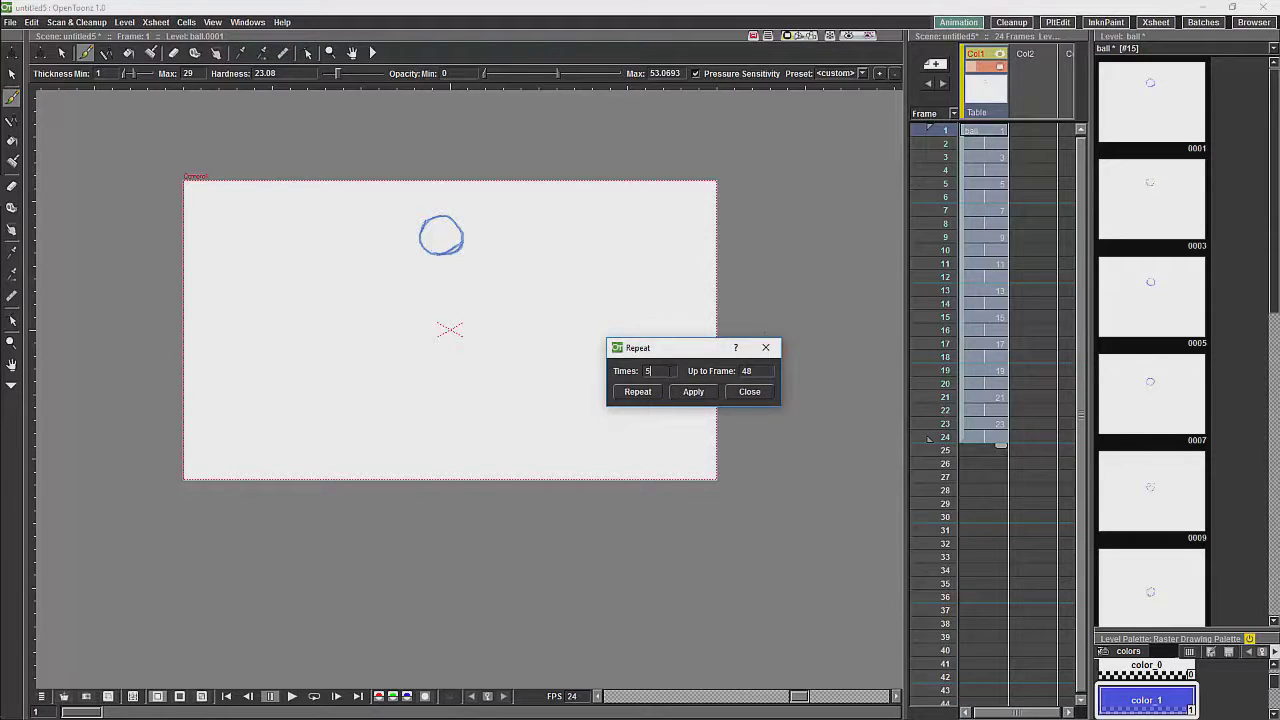
{"action": "left_click", "coordinate": [693, 392]}
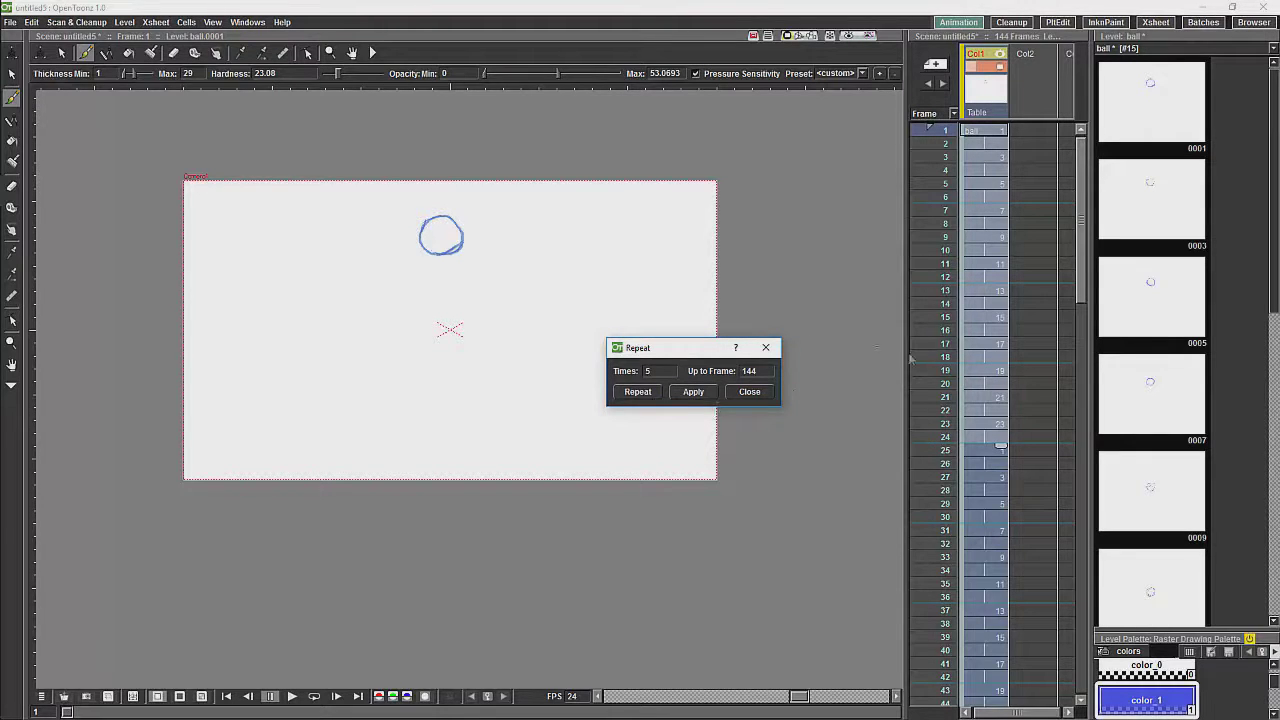
{"action": "left_click", "coordinate": [292, 697]}
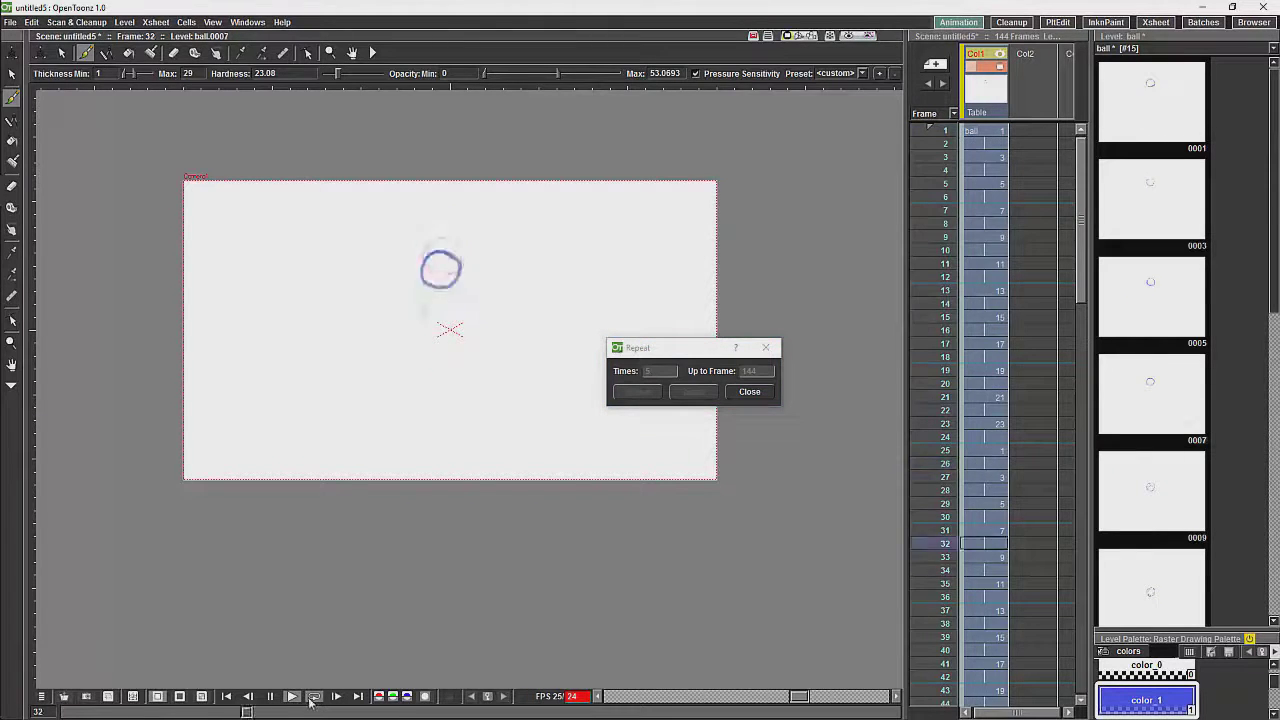